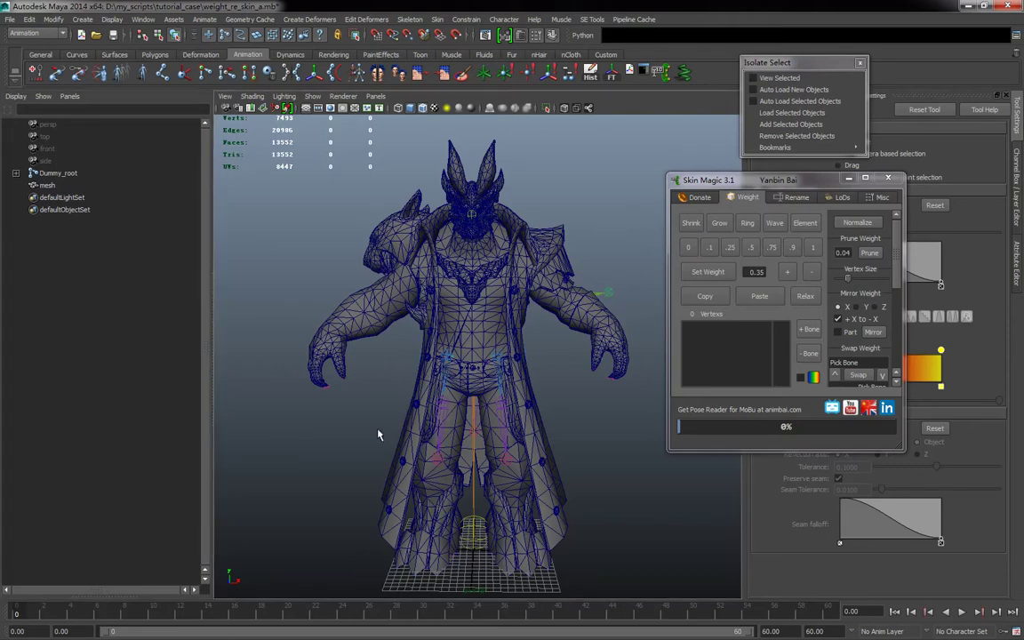
Step: Reposition the Isolate Select and Skin Magic windows so they stand clear of the character
mouse_move(379, 434)
alt+mouse_down()
mouse_move(393, 435)
mouse_move(367, 433)
alt+mouse_up()
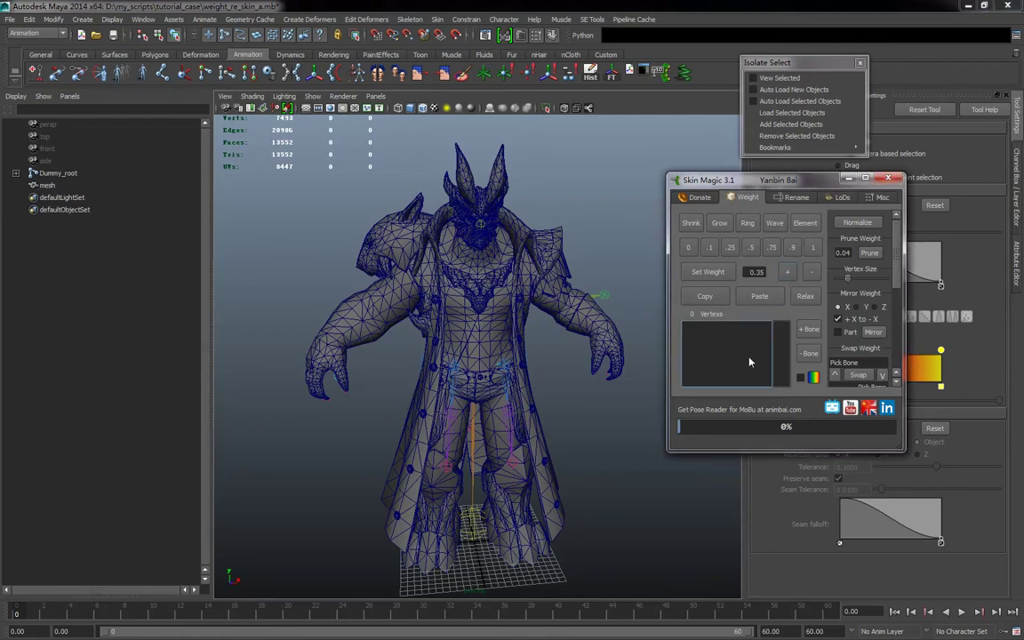
scroll(469, 419, up, 5)
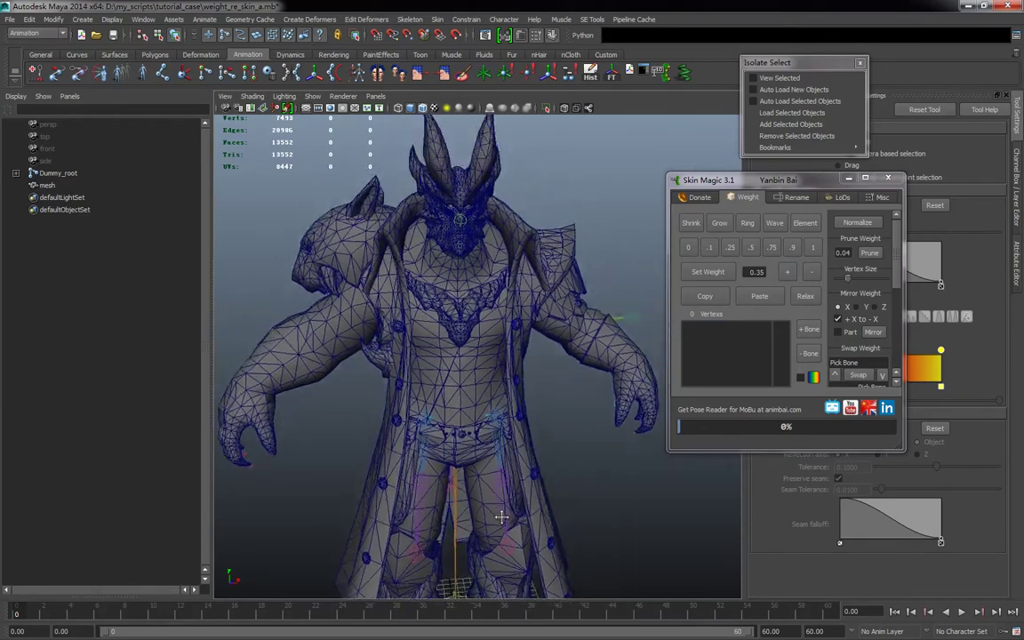
alt+drag(501, 516, 558, 476)
drag(767, 185, 751, 187)
drag(782, 62, 825, 62)
drag(711, 183, 736, 167)
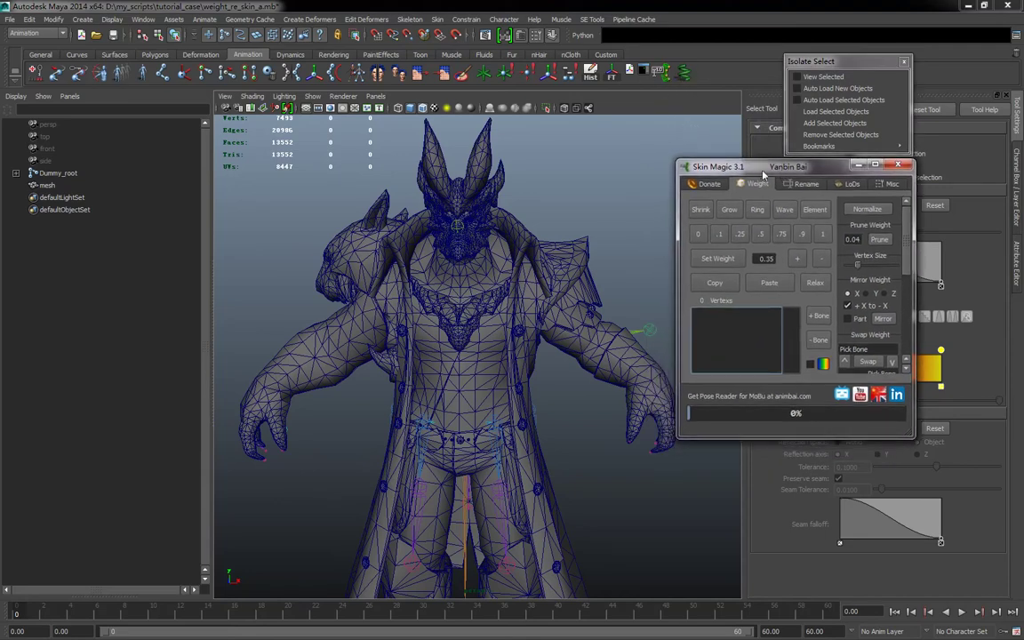
drag(762, 173, 761, 173)
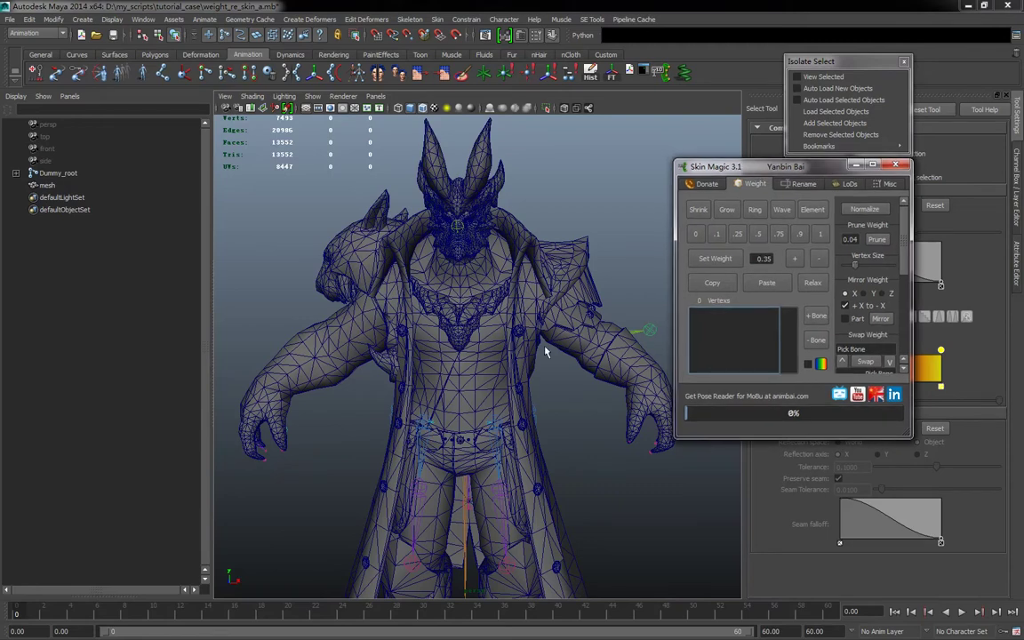
Step: Look through Skin Magic's weight tools, from Normalize and Mirror Weight through Re-Skin and Warp to weight data export
alt+right_drag(552, 473, 548, 473)
alt+middle_drag(548, 473, 544, 416)
alt+drag(544, 416, 551, 417)
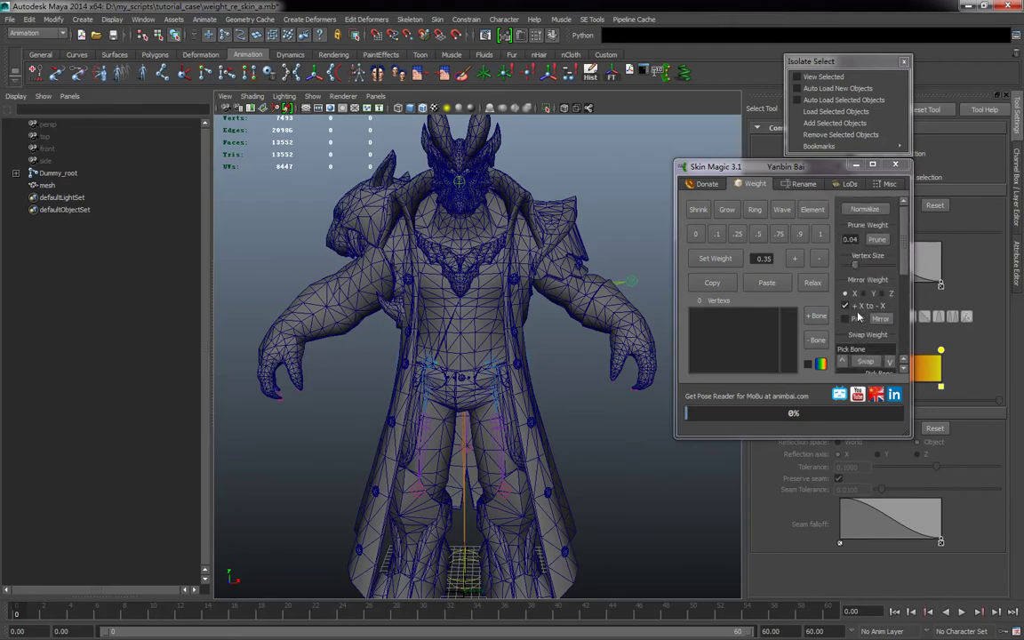
scroll(885, 258, down, 2)
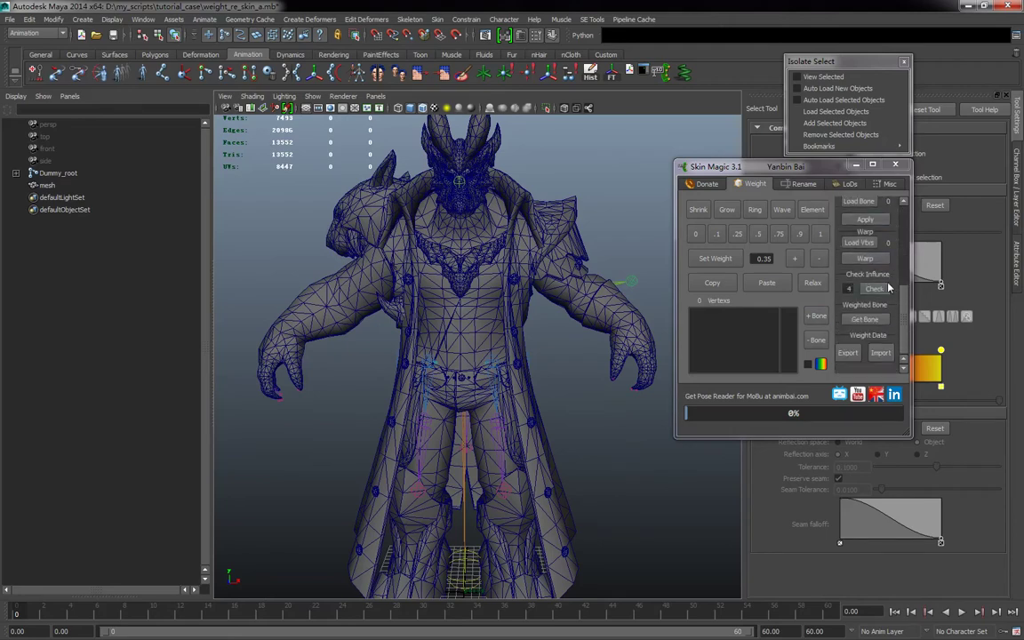
scroll(888, 290, up, 1)
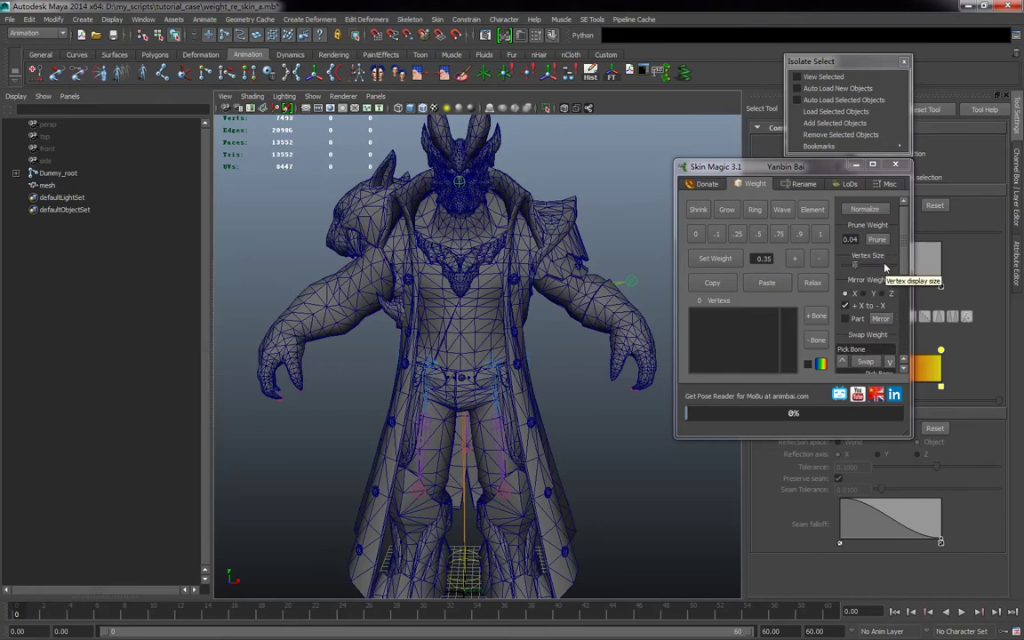
scroll(894, 297, down, 4)
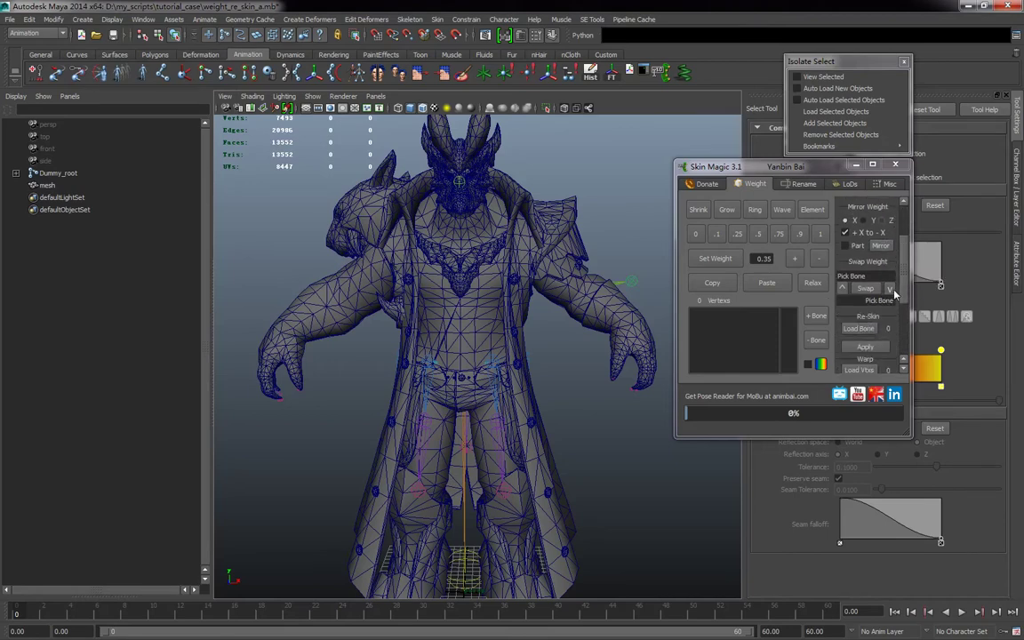
scroll(894, 295, down, 4)
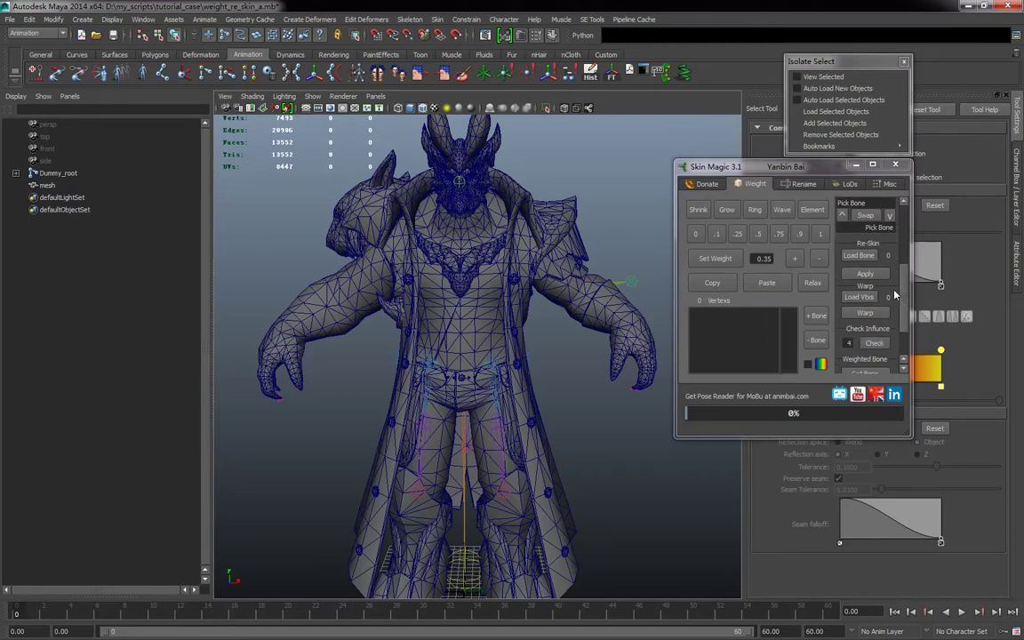
scroll(894, 295, down, 3)
scroll(890, 311, up, 10)
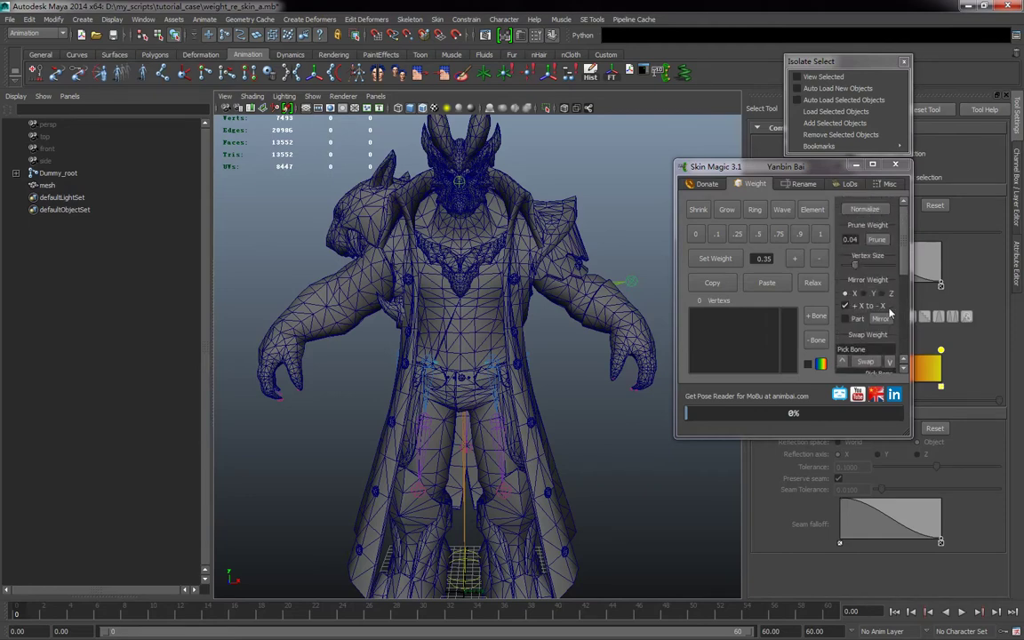
scroll(891, 311, down, 4)
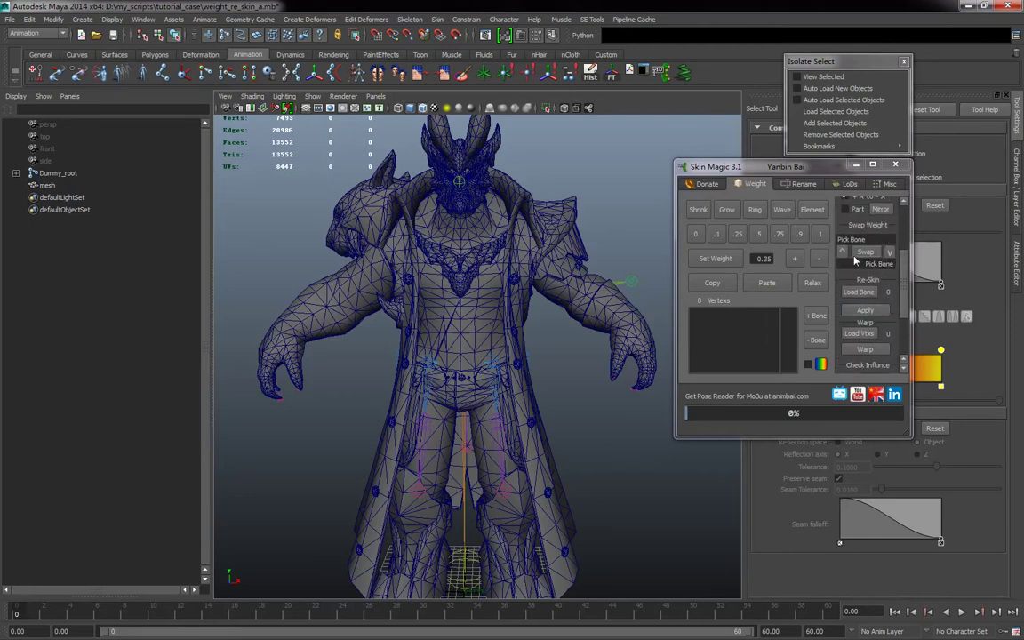
click(889, 184)
click(768, 187)
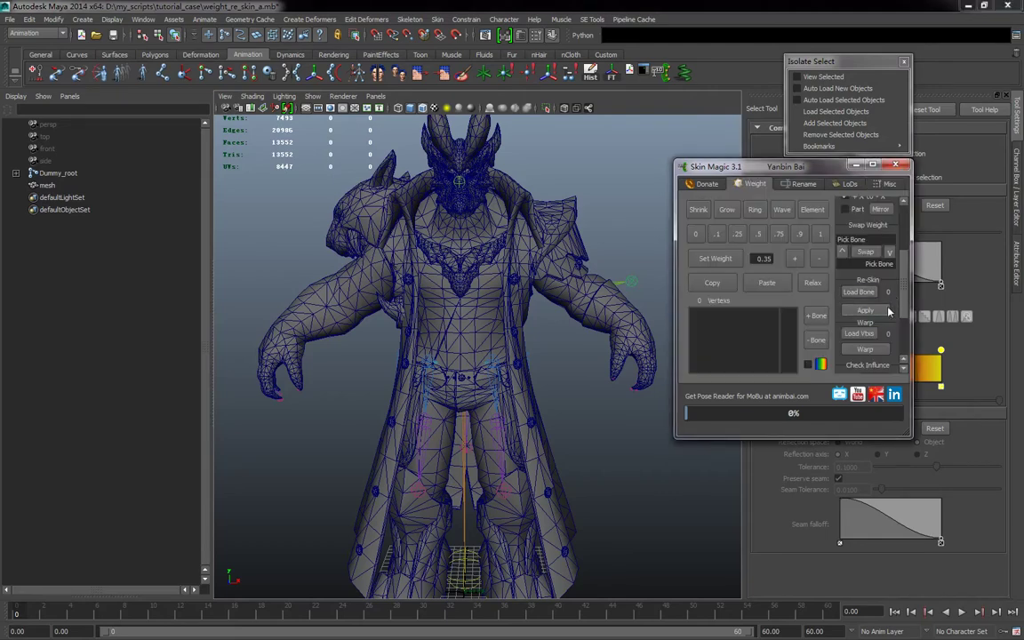
scroll(891, 318, down, 3)
scroll(884, 338, down, 5)
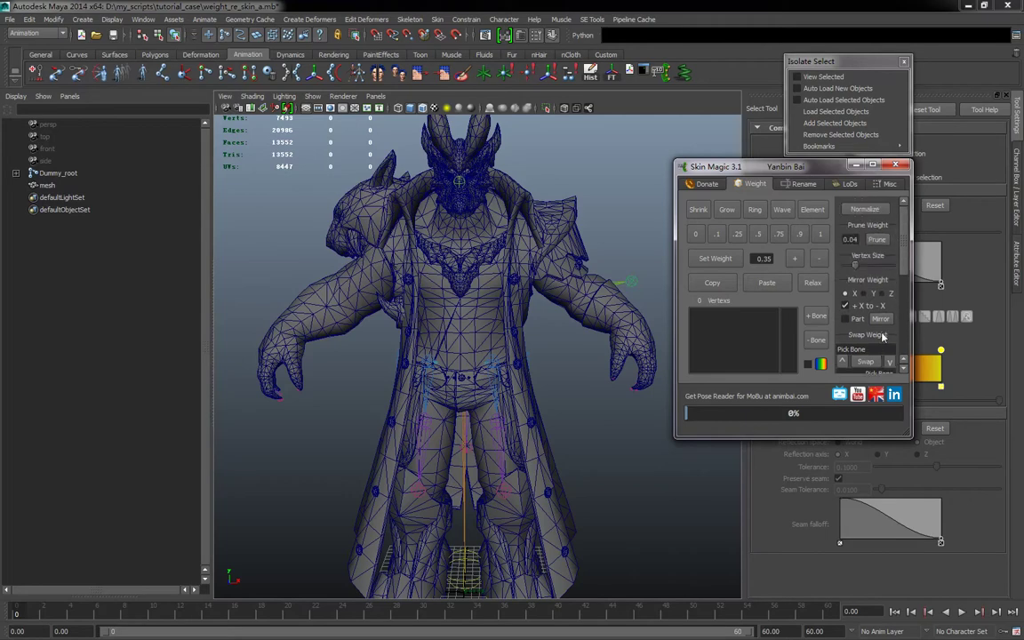
Step: Examine the character and its long coat from several angles and distances
alt+drag(569, 409, 588, 407)
alt+right_drag(588, 407, 484, 406)
mouse_move(503, 407)
alt+mouse_down()
mouse_move(483, 396)
mouse_move(493, 392)
alt+mouse_up()
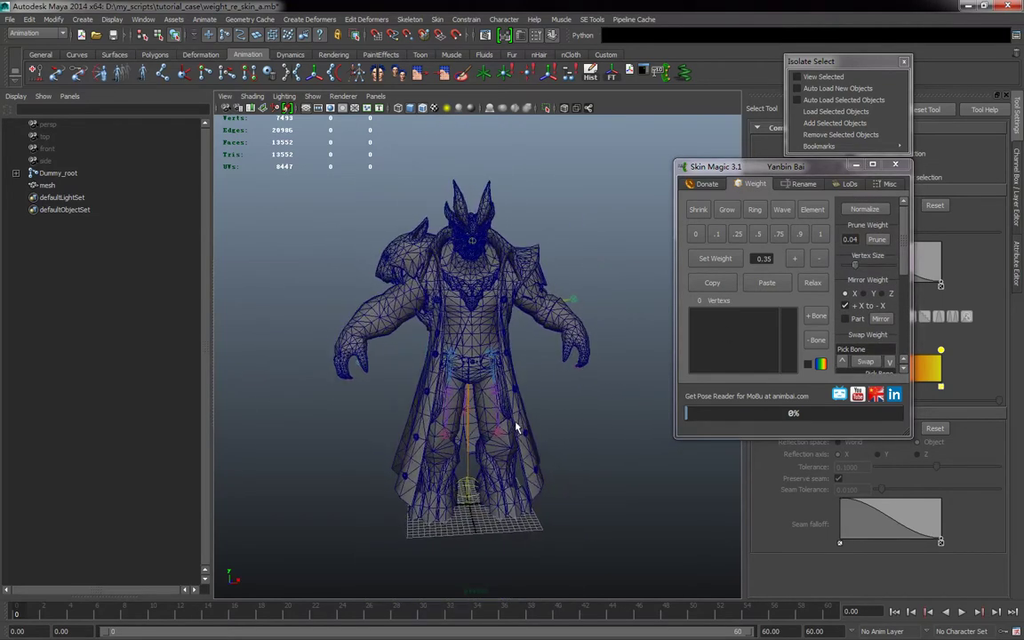
alt+drag(428, 411, 460, 418)
alt+right_drag(460, 418, 490, 427)
alt+middle_drag(493, 430, 468, 440)
alt+drag(468, 439, 511, 340)
alt+drag(423, 376, 454, 473)
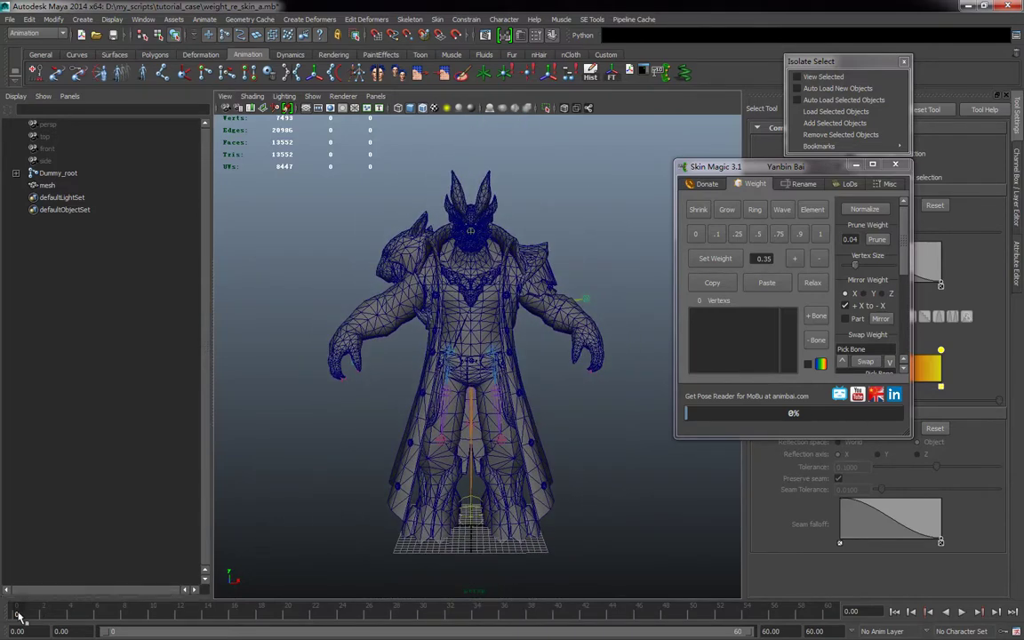
Step: Play the character's animation and stop it at frame 23 to check the coat's deformation
key(alt+v)
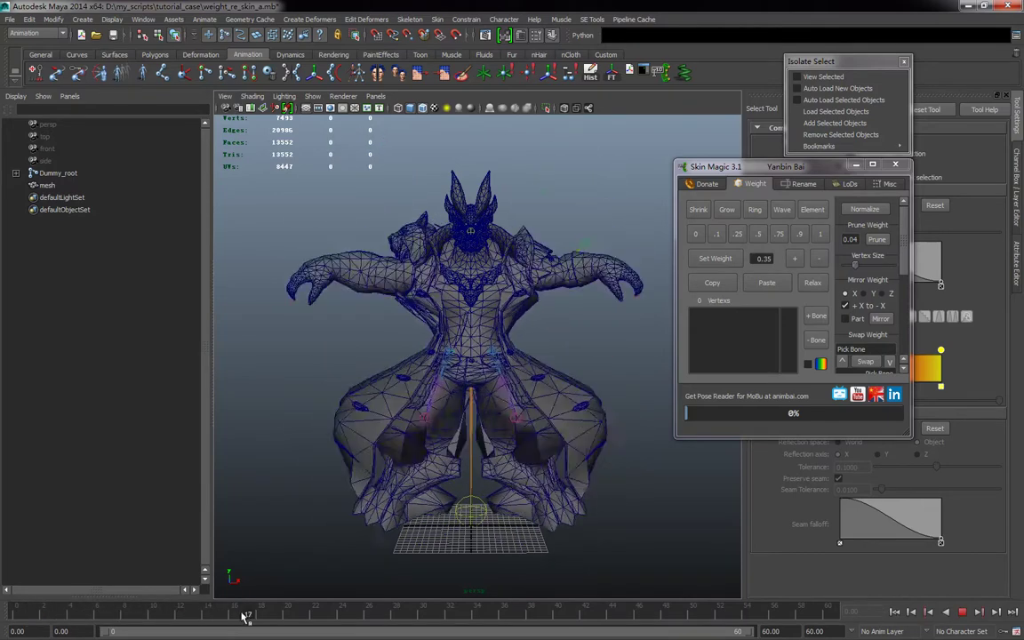
drag(418, 616, 342, 616)
alt+drag(360, 524, 395, 573)
Step: Examine the bone layout in wireframe with the Dummy_root skeleton selected, and return to shaded display
key(4)
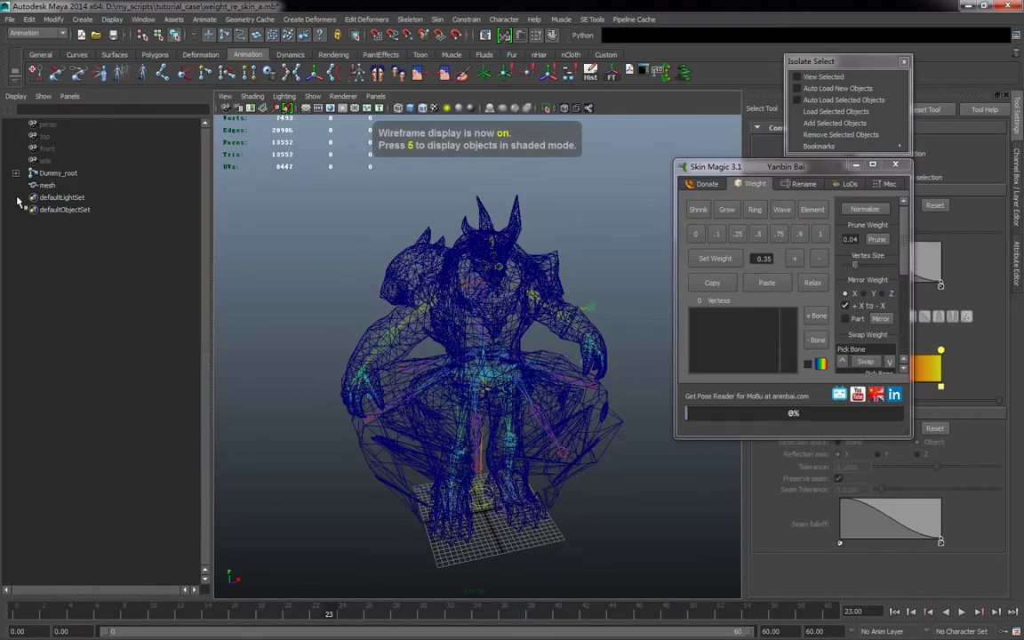
click(58, 172)
key(g)
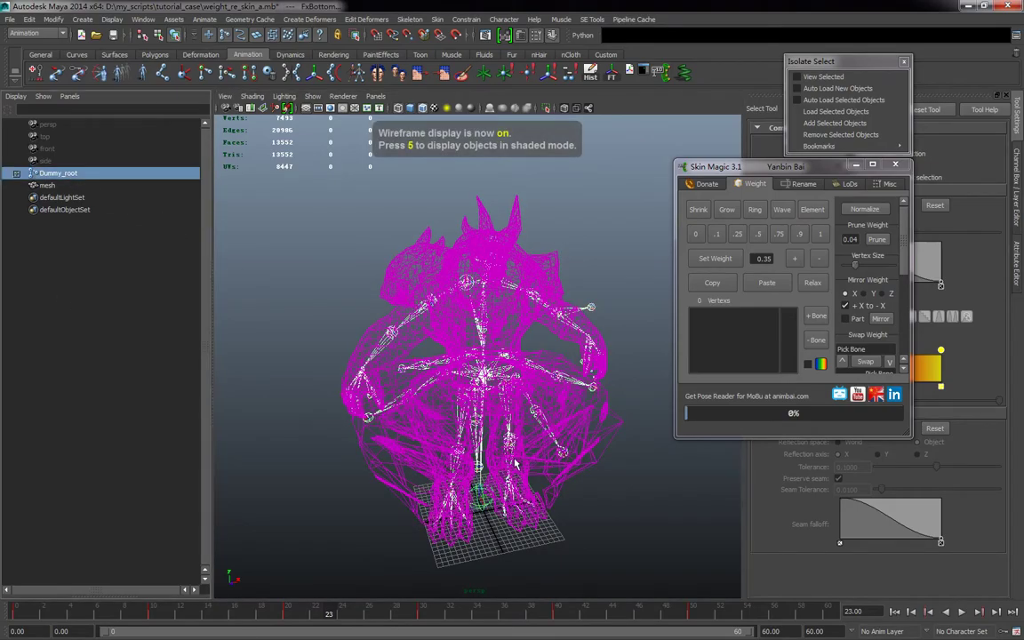
alt+right_drag(462, 414, 585, 498)
alt+drag(585, 498, 442, 403)
scroll(501, 467, down, 2)
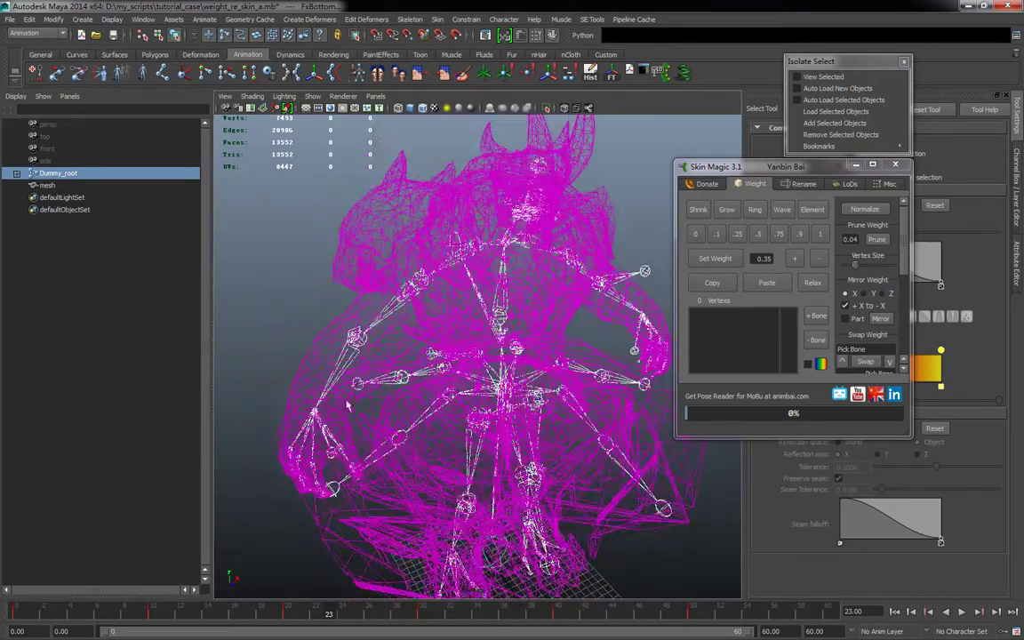
scroll(500, 467, down, 4)
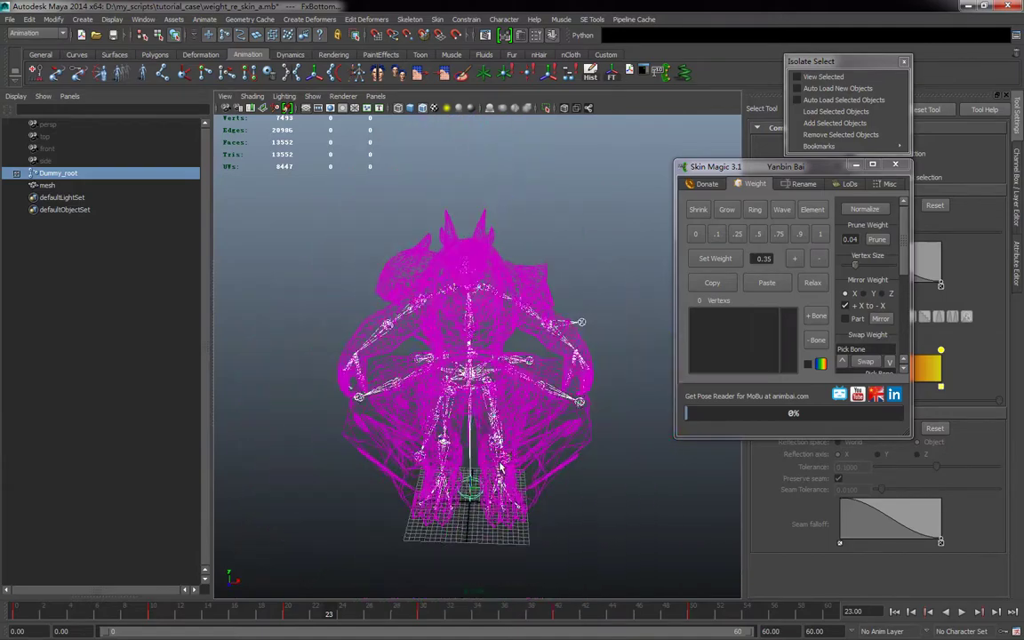
alt+middle_drag(500, 466, 500, 406)
scroll(500, 406, up, 4)
alt+drag(501, 406, 540, 391)
key(5)
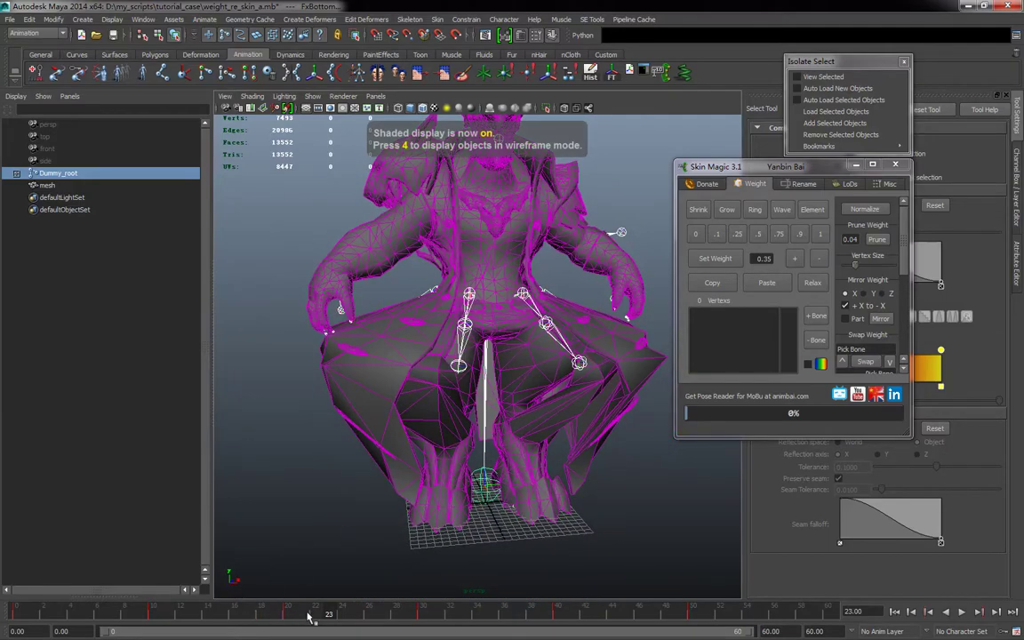
Step: Play and scrub the animation to inspect how the coat deforms around frames 10 and 22
mouse_move(320, 613)
mouse_down()
mouse_move(18, 603)
mouse_move(297, 608)
mouse_move(87, 608)
mouse_move(138, 608)
mouse_up()
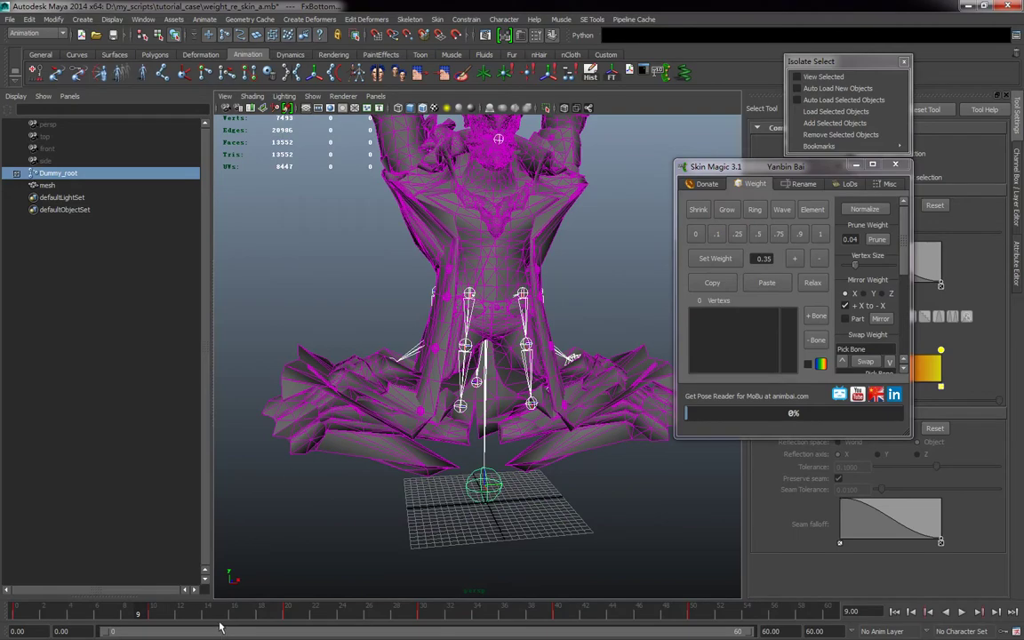
key(alt+v)
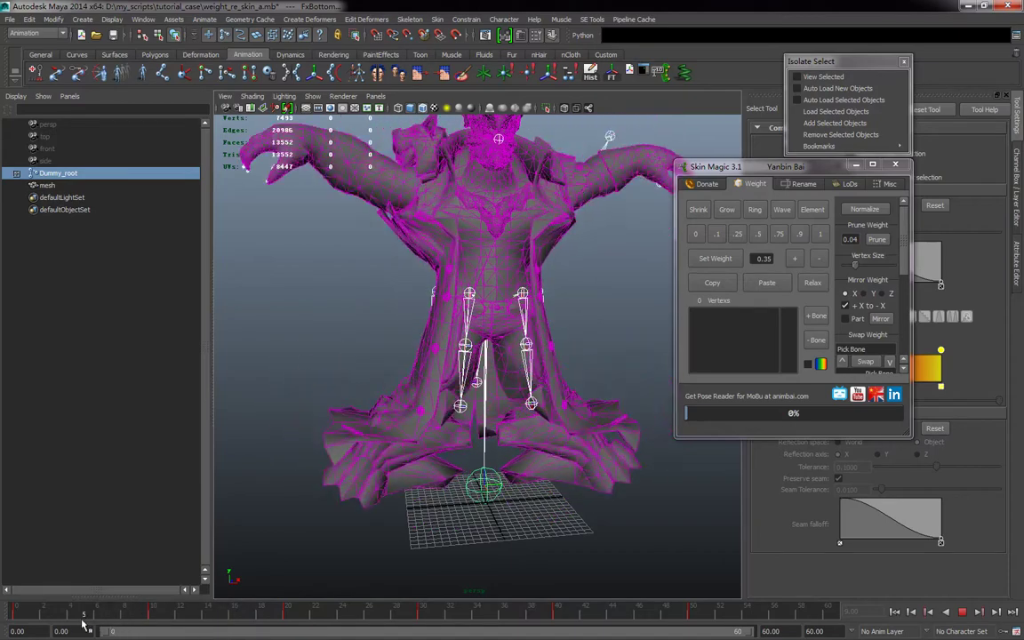
key(alt+v)
alt+drag(371, 522, 361, 523)
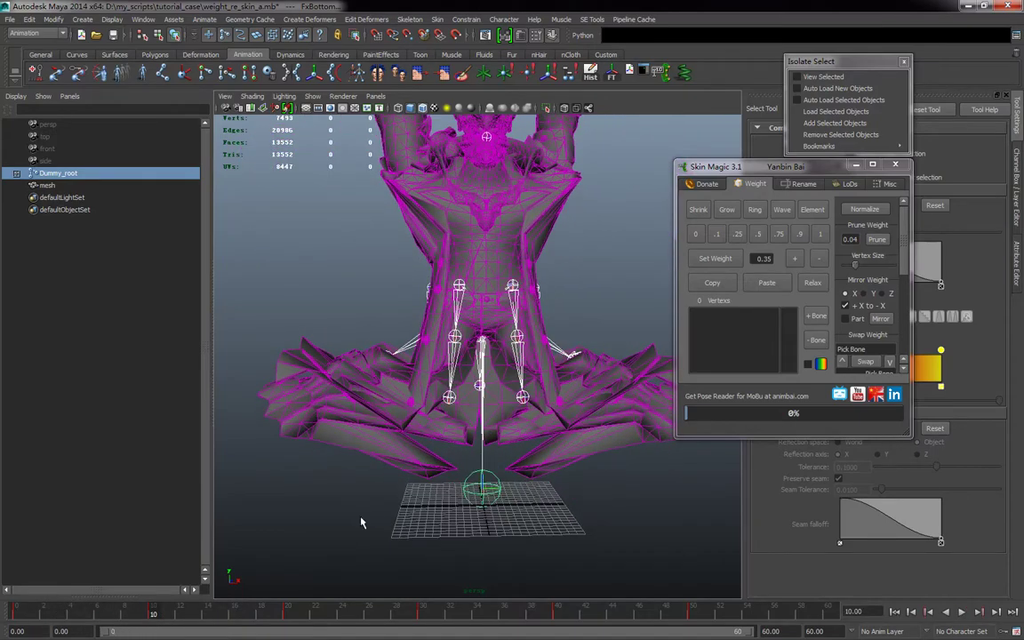
alt+drag(483, 436, 418, 496)
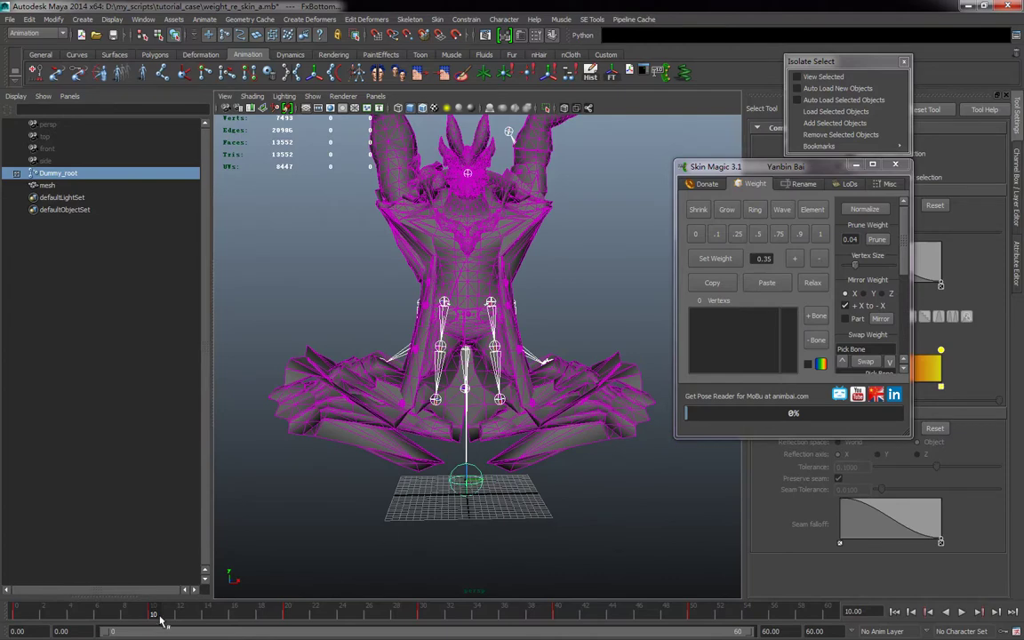
drag(154, 613, 319, 627)
alt+right_drag(346, 491, 419, 496)
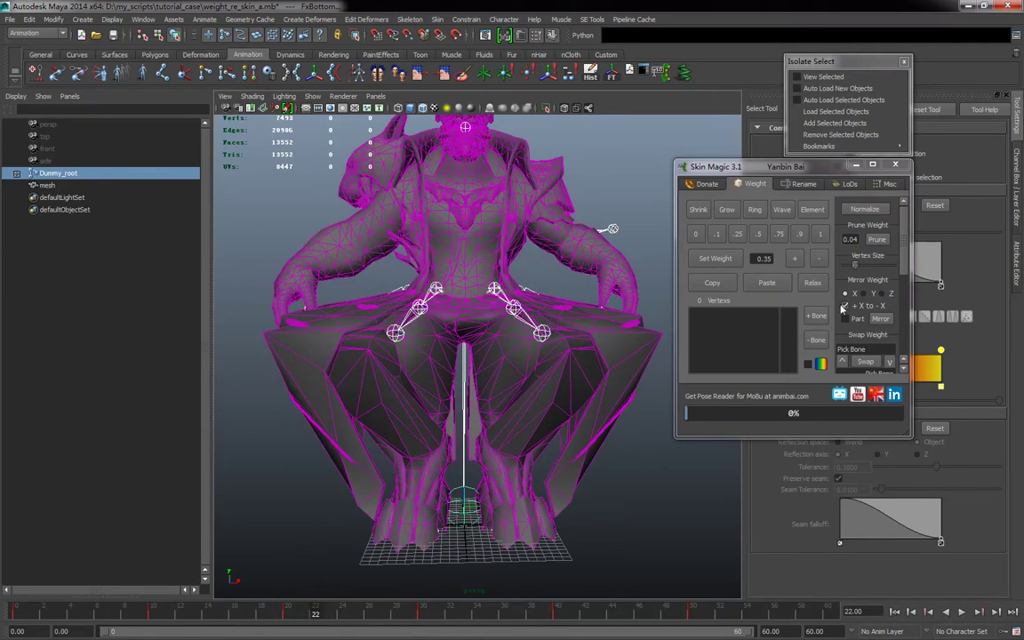
Step: Return the animation to frame 0 so the character stands in its starting pose
scroll(868, 302, down, 4)
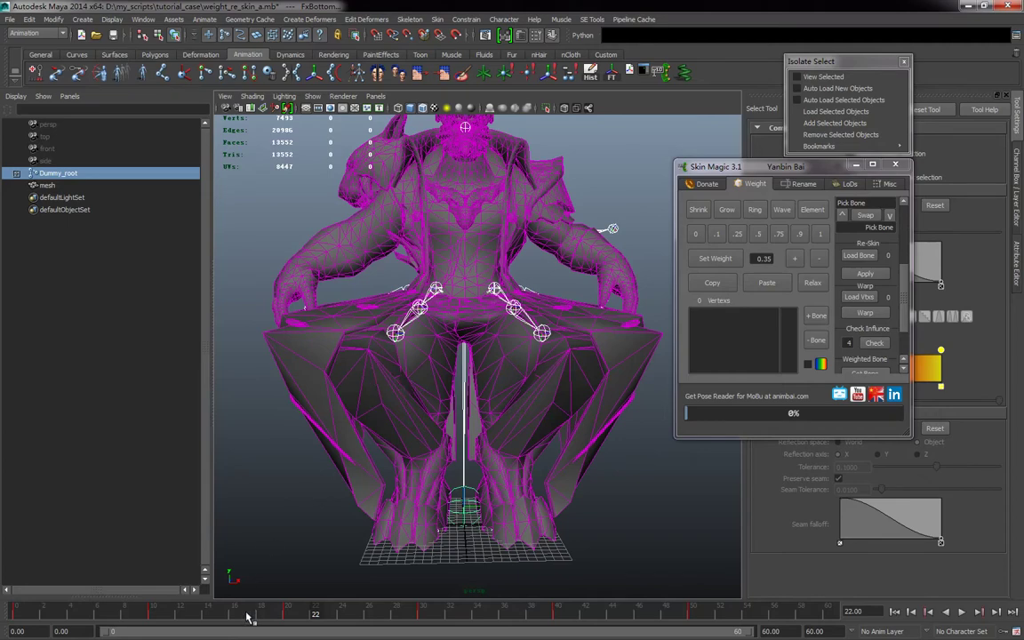
click(278, 613)
drag(278, 612, 16, 612)
scroll(333, 426, up, 3)
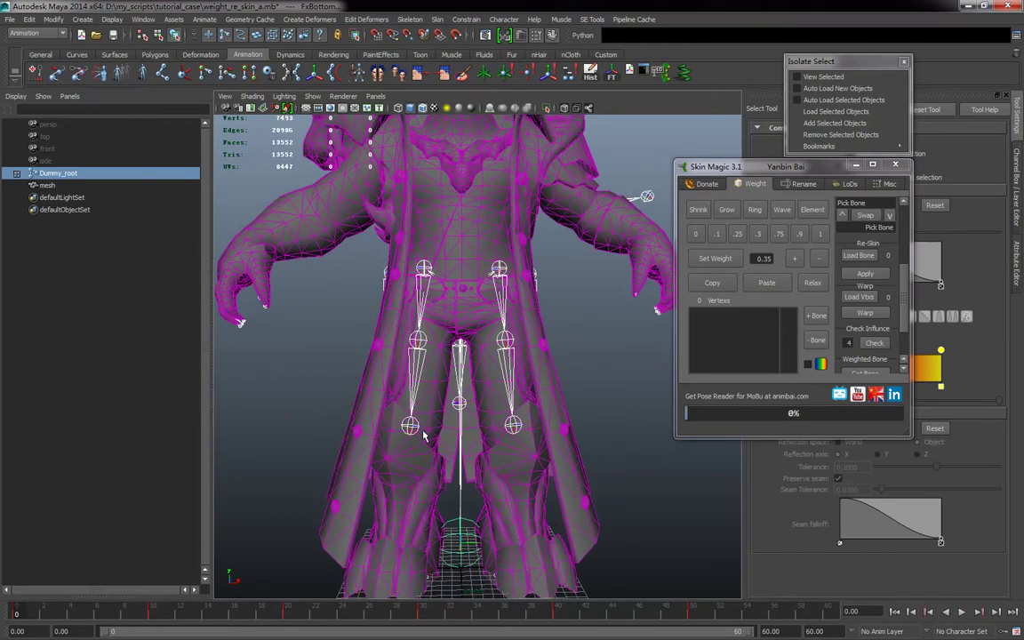
scroll(384, 466, down, 5)
scroll(380, 455, up, 5)
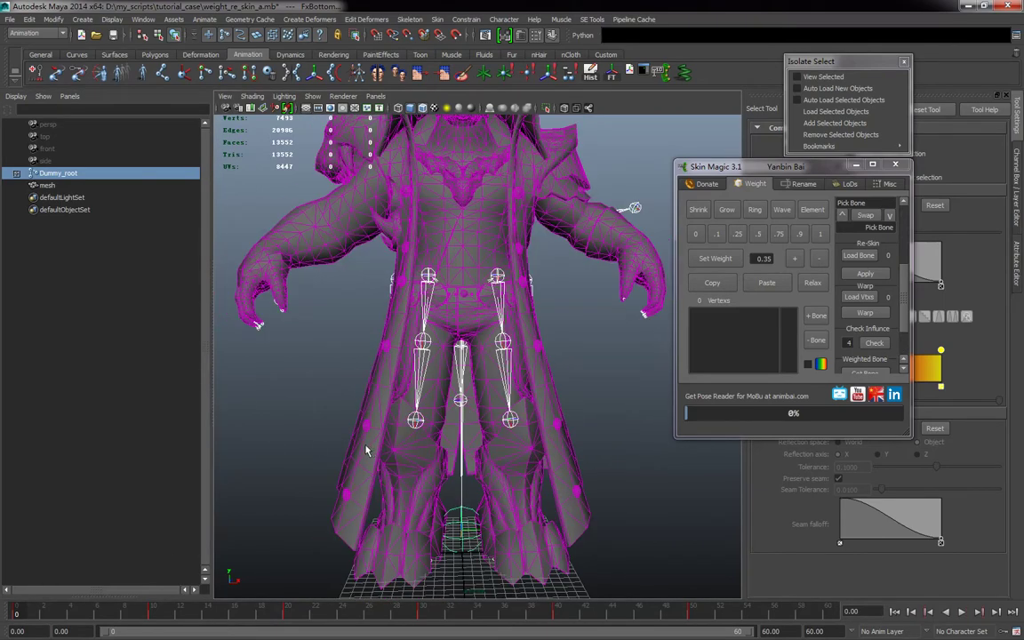
Step: Select a few vertices on the coat's edge and extend the selection to the whole coat element
right_drag(360, 372, 314, 374)
mouse_move(350, 472)
alt+mouse_down()
mouse_move(349, 446)
mouse_move(363, 463)
alt+mouse_up()
click(66, 172)
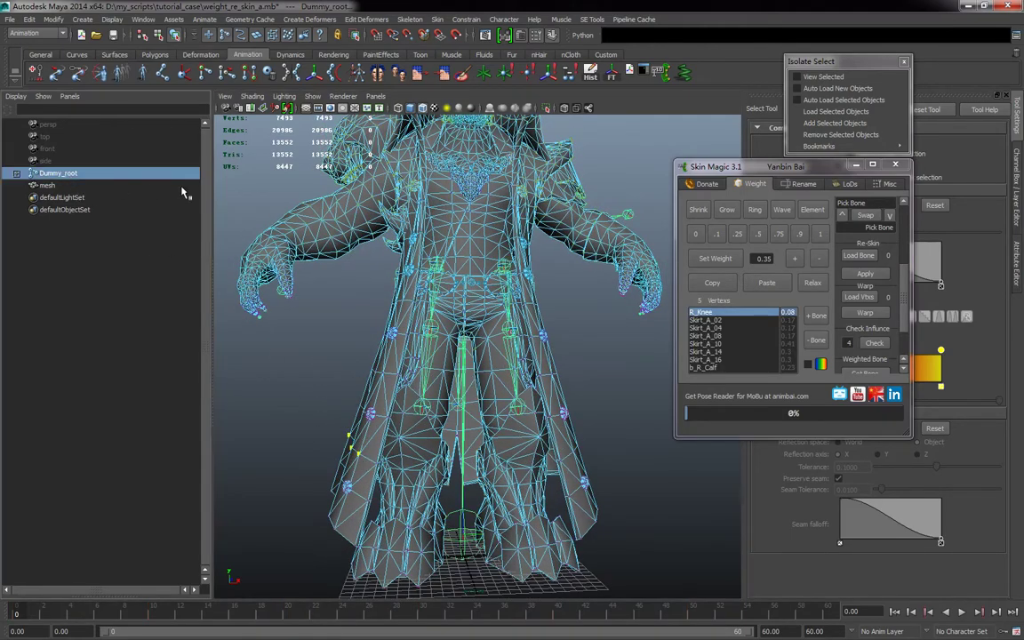
click(818, 215)
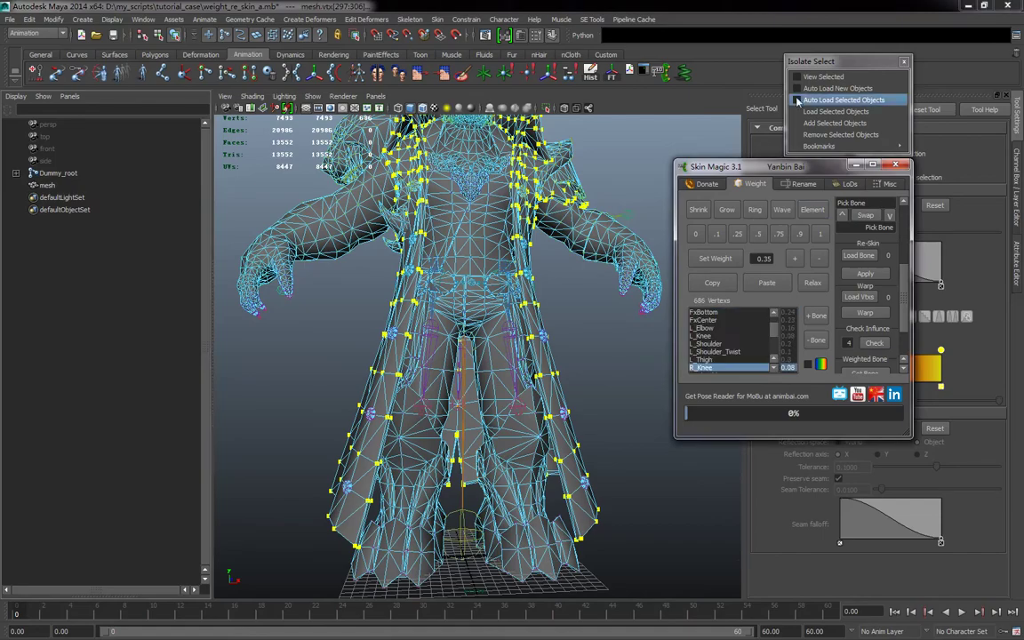
Step: Isolate the selected coat element in the viewport together with the Dummy_root skeleton
click(823, 77)
alt+drag(477, 257, 403, 431)
scroll(404, 429, up, 3)
scroll(405, 423, up, 4)
alt+drag(427, 353, 359, 244)
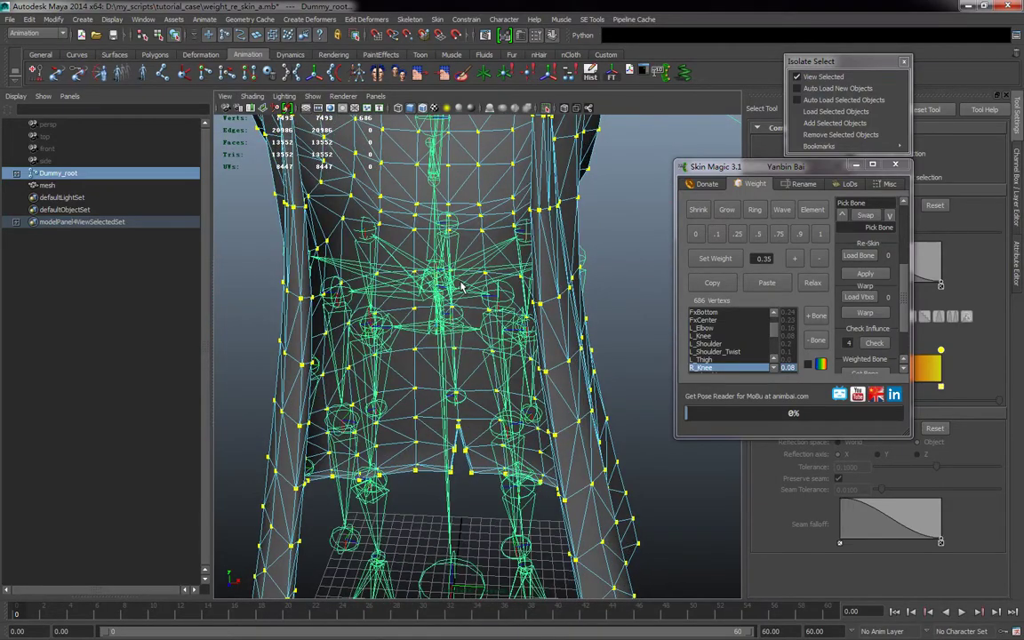
Step: Examine the skeleton inside the isolated coat, picking the b_Spine1 joint and the Skirt_Dummy joint hierarchy
alt+drag(464, 291, 480, 384)
alt+right_drag(480, 385, 329, 310)
alt+drag(549, 510, 461, 412)
scroll(460, 412, up, 4)
alt+drag(461, 290, 422, 301)
scroll(422, 300, down, 3)
click(436, 311)
alt+drag(480, 378, 460, 341)
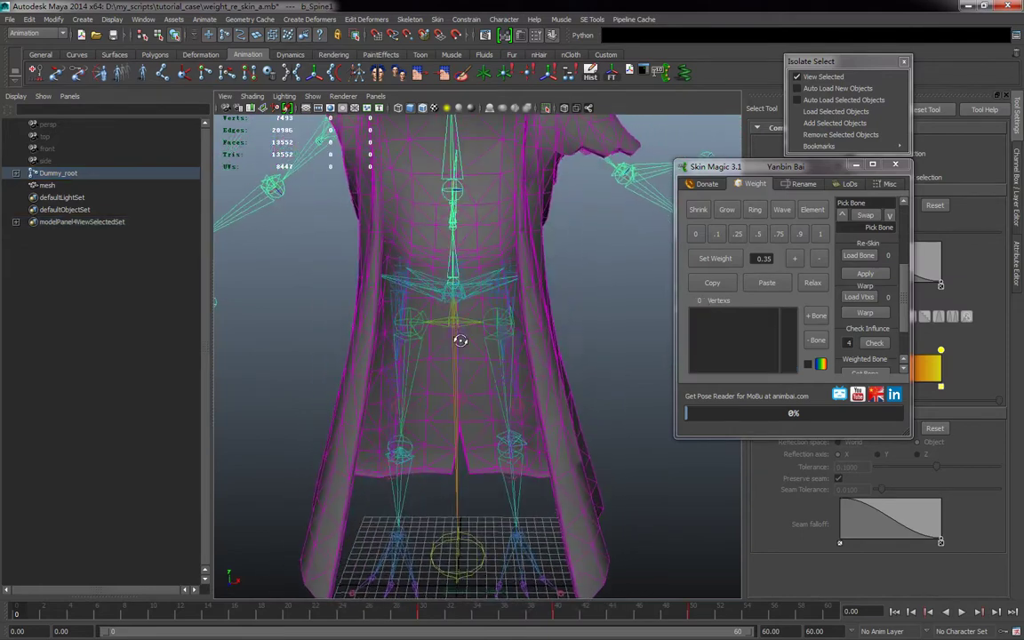
click(457, 293)
scroll(504, 348, down, 5)
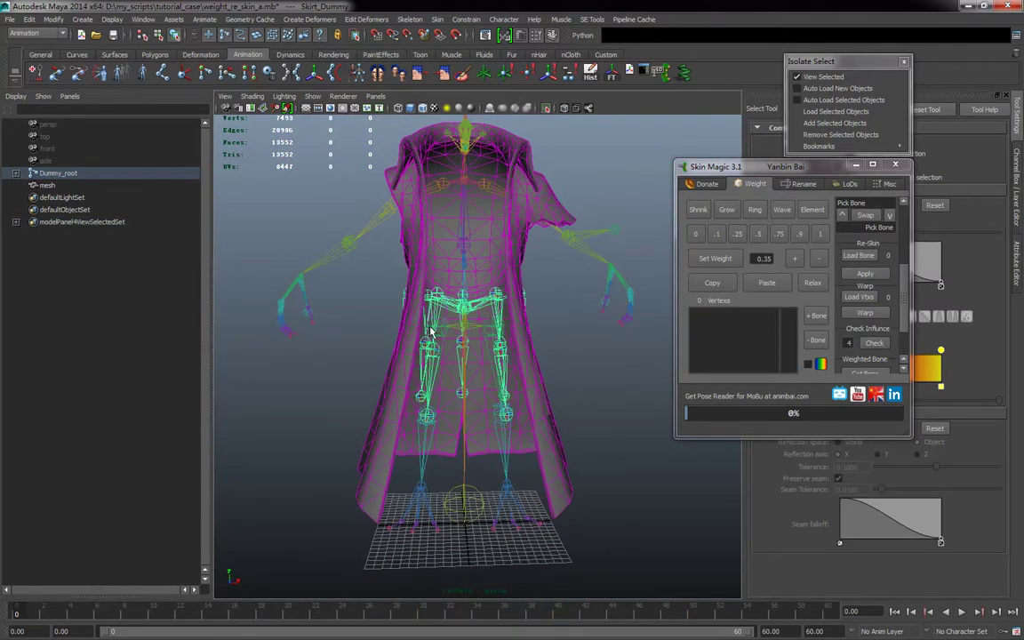
Step: Switch the coat mesh to vertex selection and try to select the vertices of its lower part
click(423, 238)
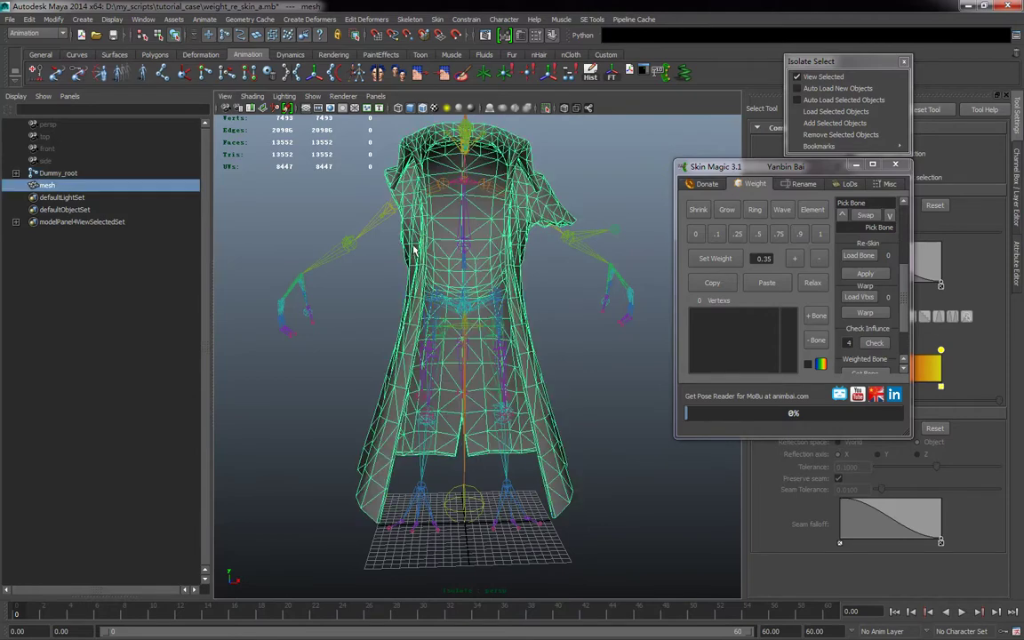
right_drag(420, 255, 354, 227)
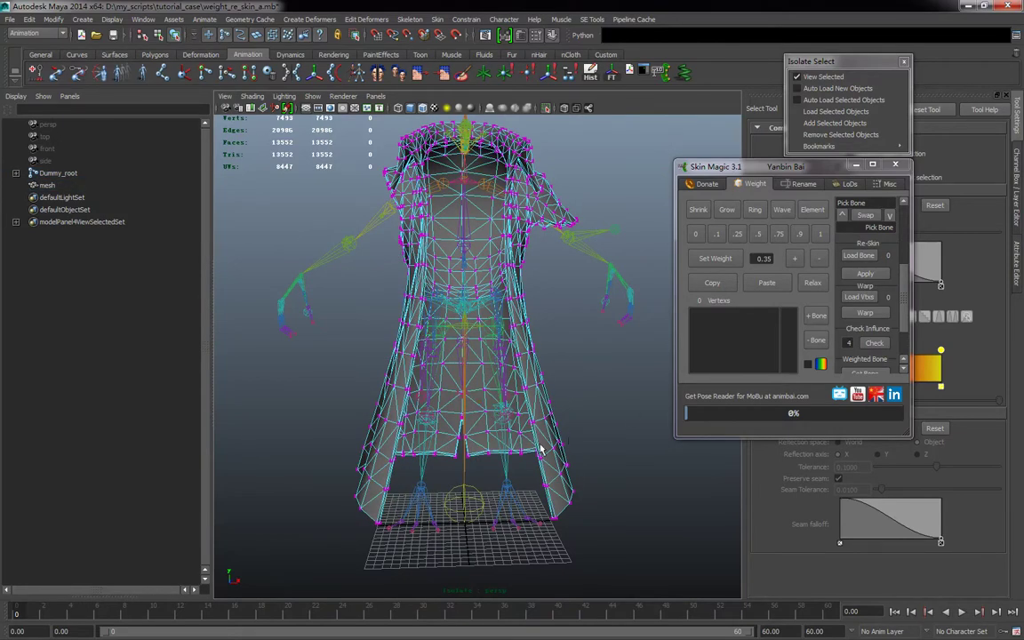
alt+middle_drag(540, 447, 549, 405)
drag(311, 294, 601, 526)
click(363, 320)
alt+drag(363, 318, 424, 318)
right_drag(422, 317, 359, 287)
drag(359, 336, 455, 485)
click(386, 406)
alt+drag(528, 448, 494, 448)
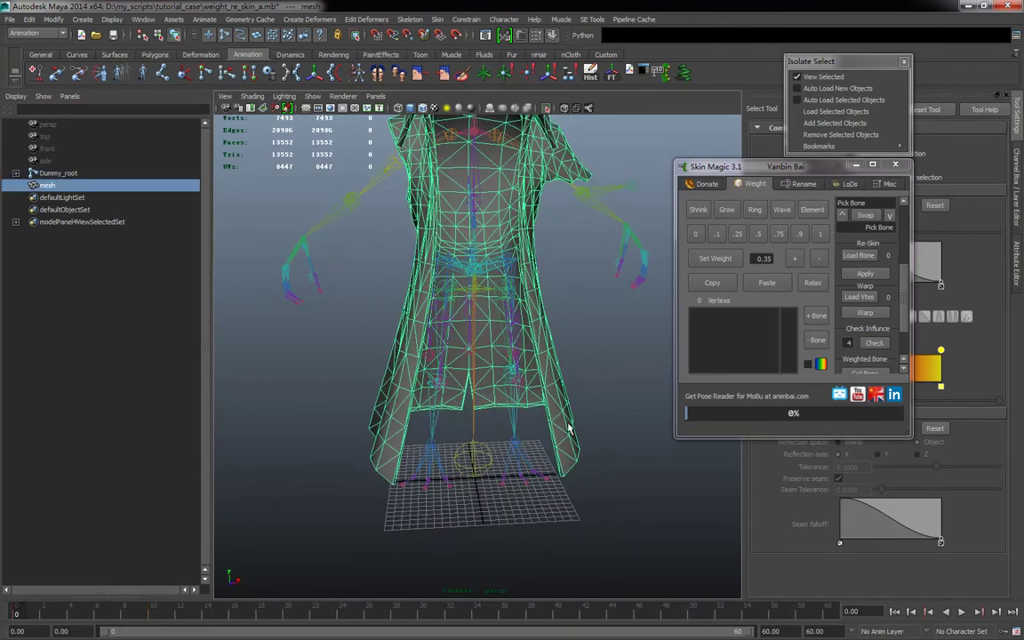
Step: Select a small patch of vertices near the coat's front hem and restart Skin Magic to load their weights
right_drag(568, 429, 587, 431)
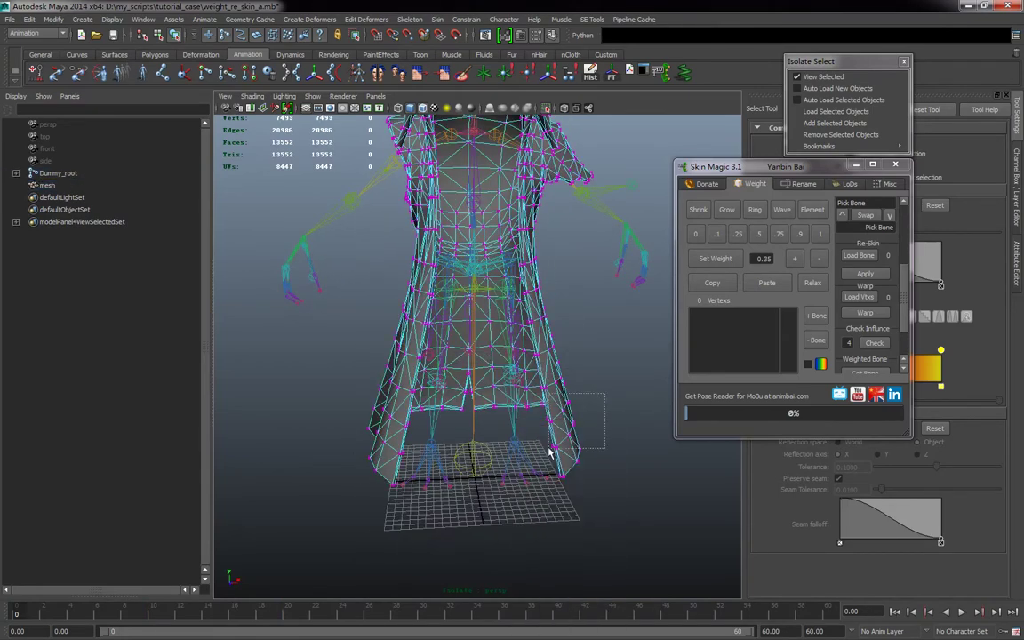
drag(549, 453, 549, 452)
click(895, 166)
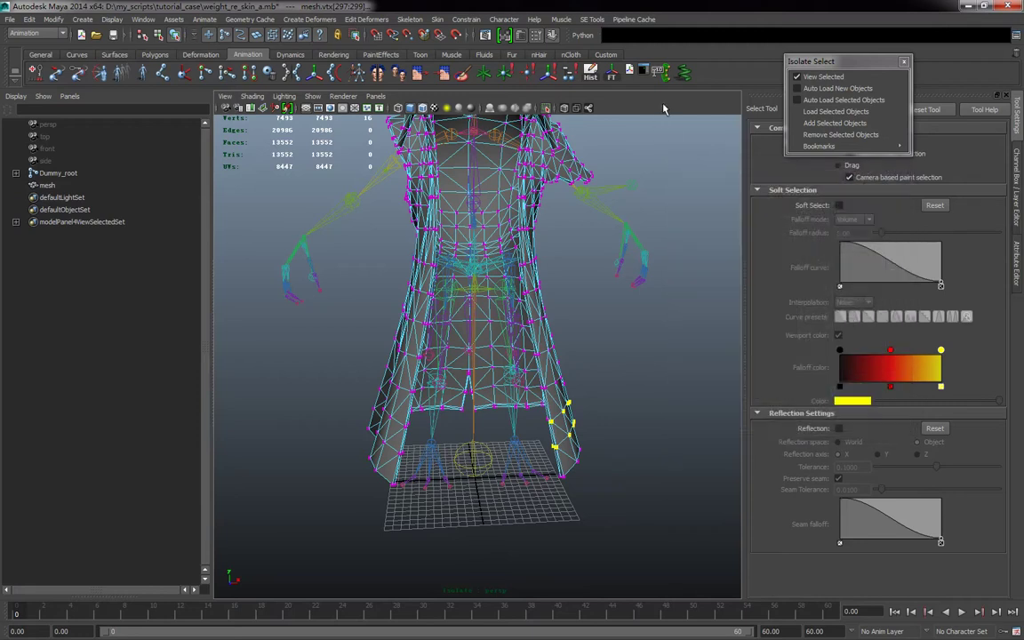
click(665, 76)
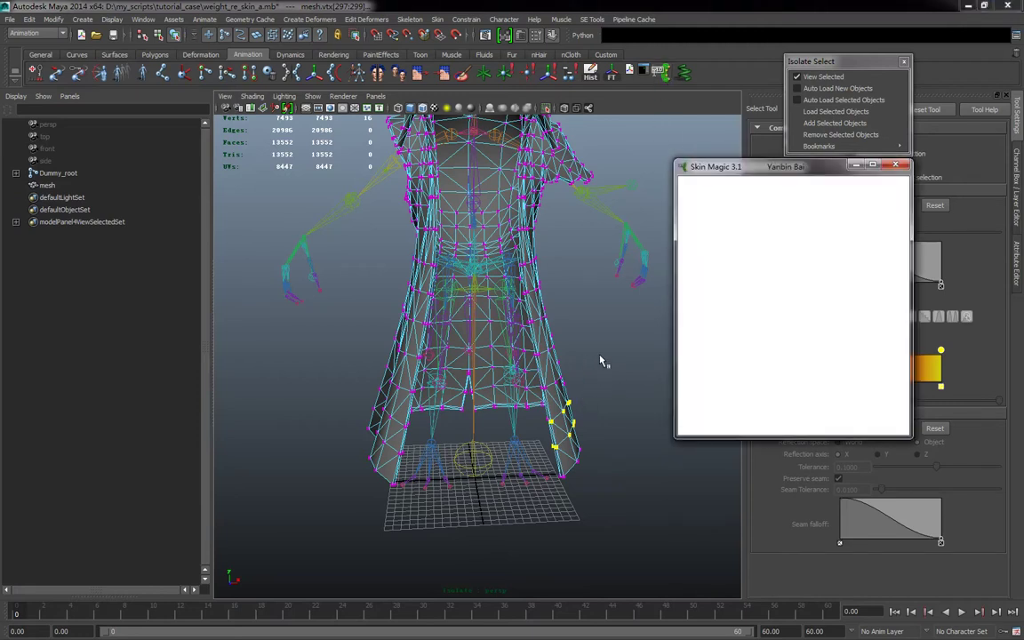
alt+drag(588, 360, 559, 364)
right_drag(558, 360, 531, 361)
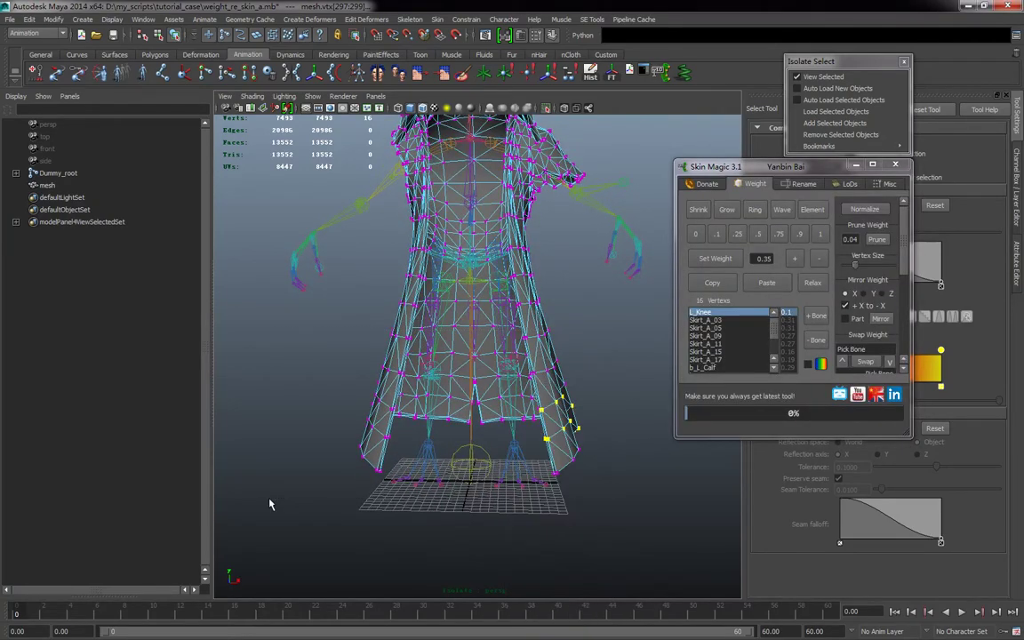
Step: Select successive bands of vertices across the coat's skirt and examine which bones influence them
drag(609, 331, 269, 502)
alt+drag(484, 474, 510, 439)
alt+right_drag(509, 439, 407, 319)
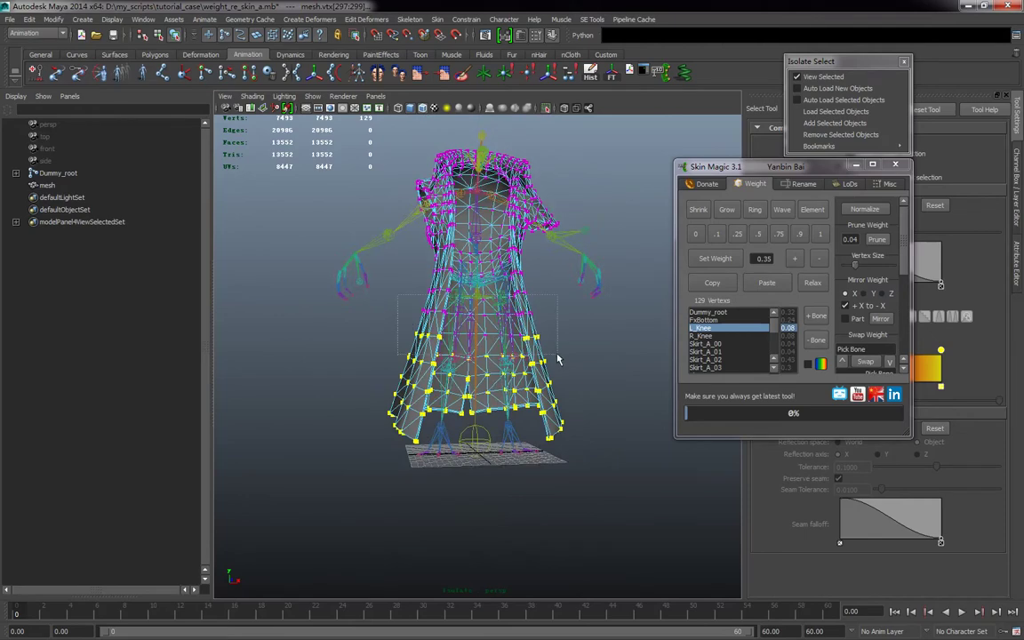
drag(559, 358, 524, 373)
alt+right_drag(524, 373, 552, 366)
alt+drag(552, 366, 436, 305)
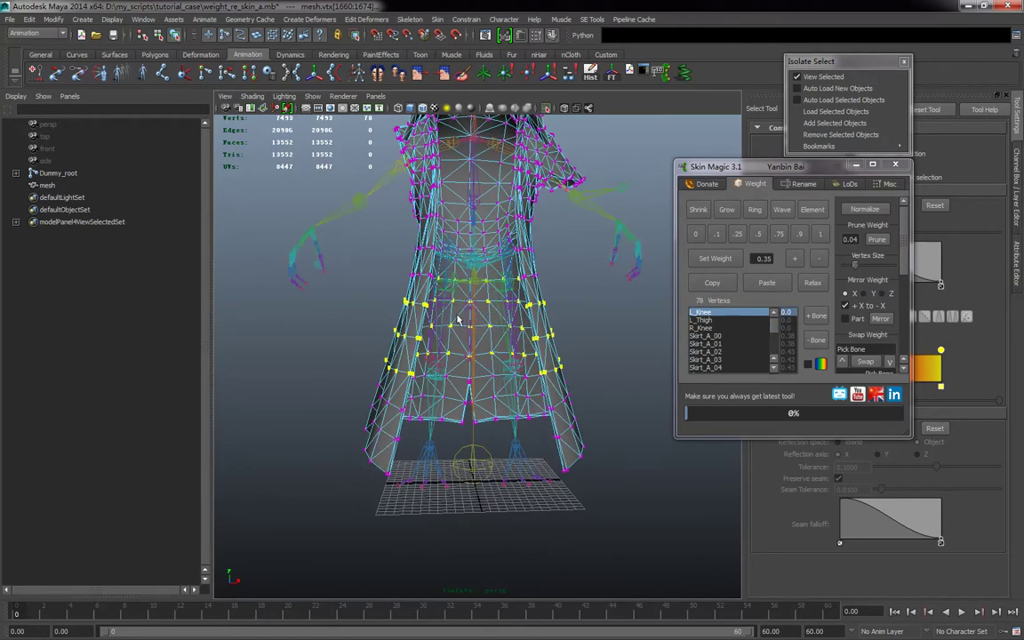
drag(505, 312, 543, 344)
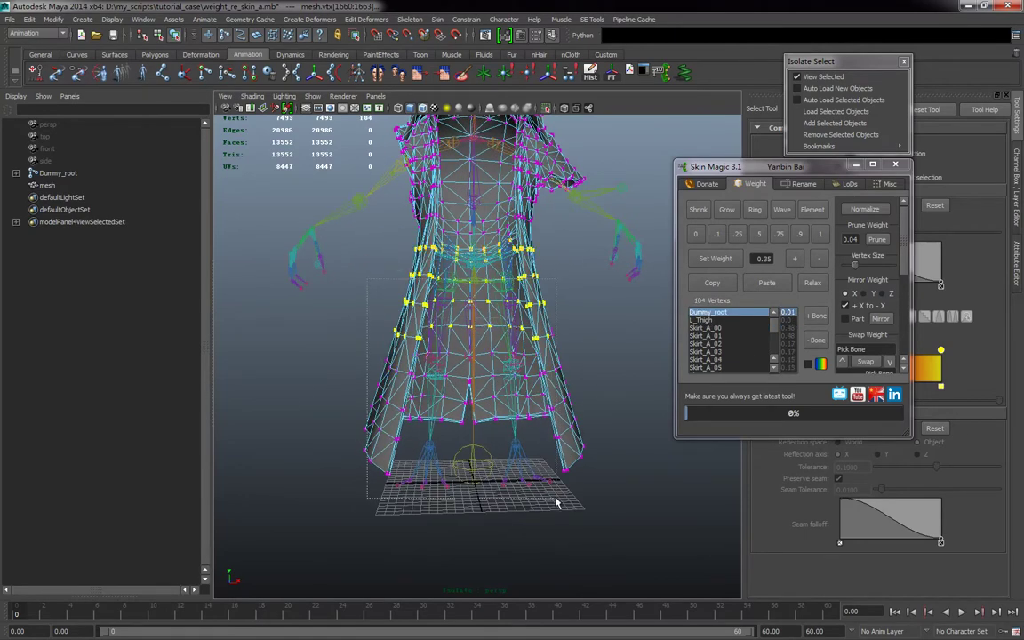
drag(556, 500, 580, 526)
Step: Examine the coat's hem area from several angles, sampling vertex weights near the lower legs
alt+drag(509, 439, 422, 435)
drag(327, 388, 610, 504)
alt+drag(583, 482, 486, 482)
click(439, 383)
alt+drag(439, 384, 440, 422)
click(447, 423)
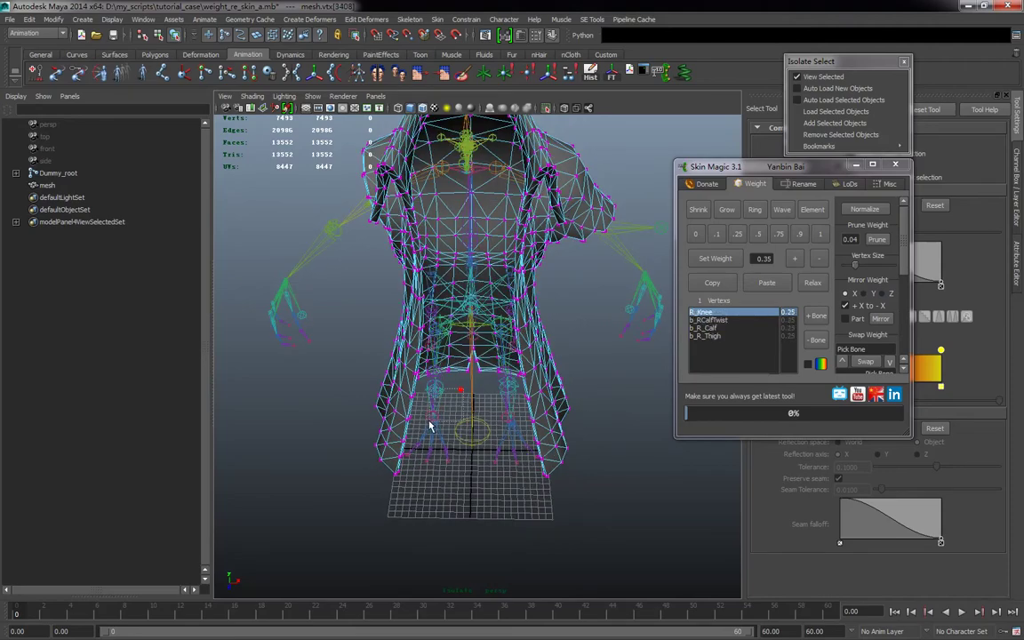
click(431, 424)
alt+right_drag(435, 487, 490, 497)
alt+drag(490, 496, 492, 463)
click(513, 403)
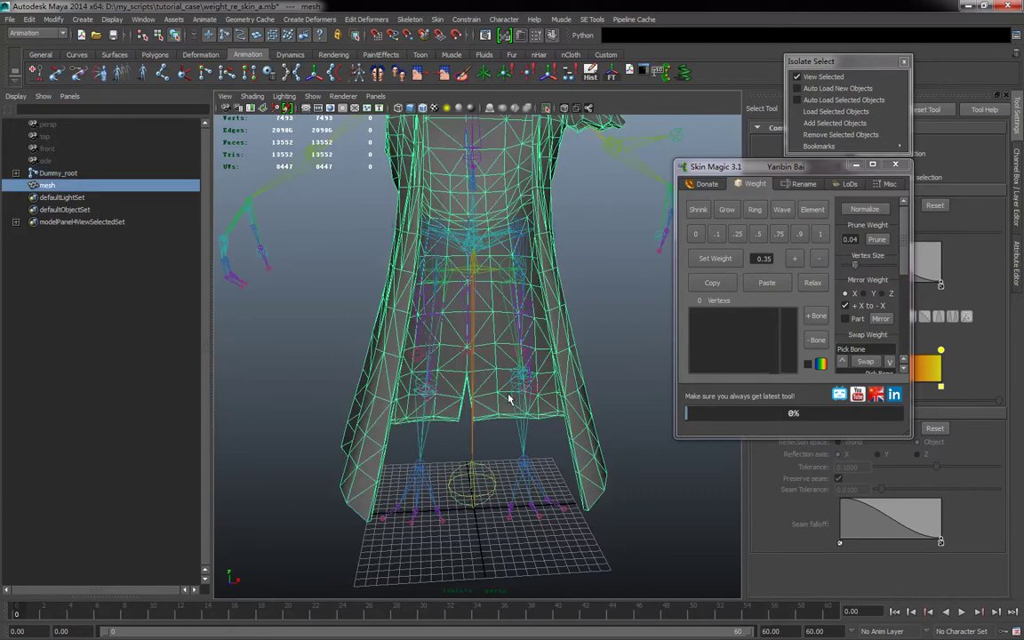
Step: Return the coat to vertex selection and try selecting the three vertex rows just below the waist
click(522, 318)
alt+right_drag(583, 425, 540, 406)
click(539, 358)
right_click(537, 354)
click(485, 353)
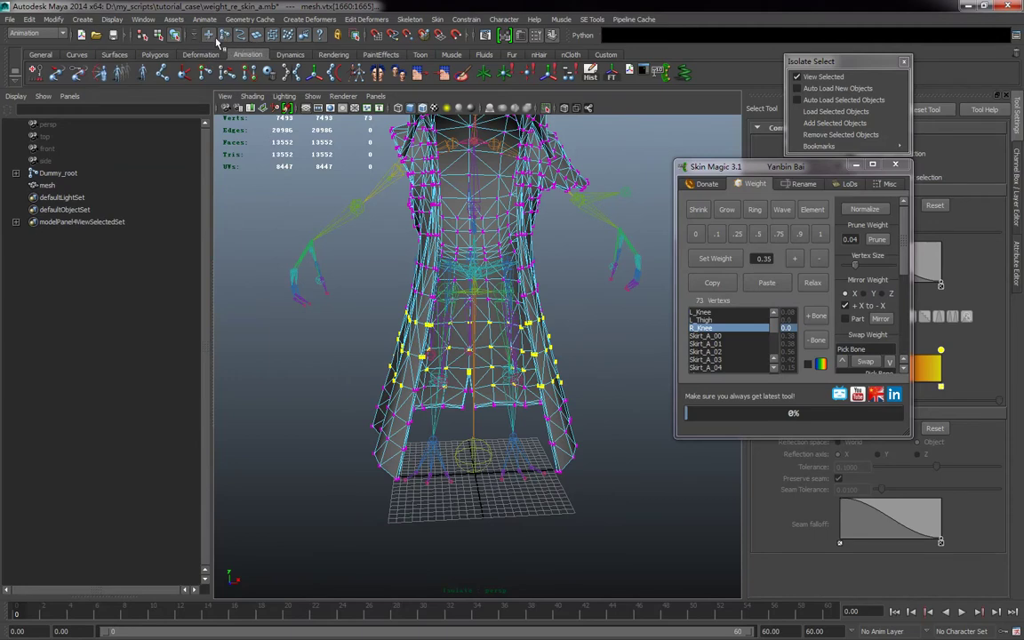
alt+right_drag(531, 384, 549, 389)
alt+drag(549, 388, 543, 374)
alt+right_drag(543, 374, 505, 376)
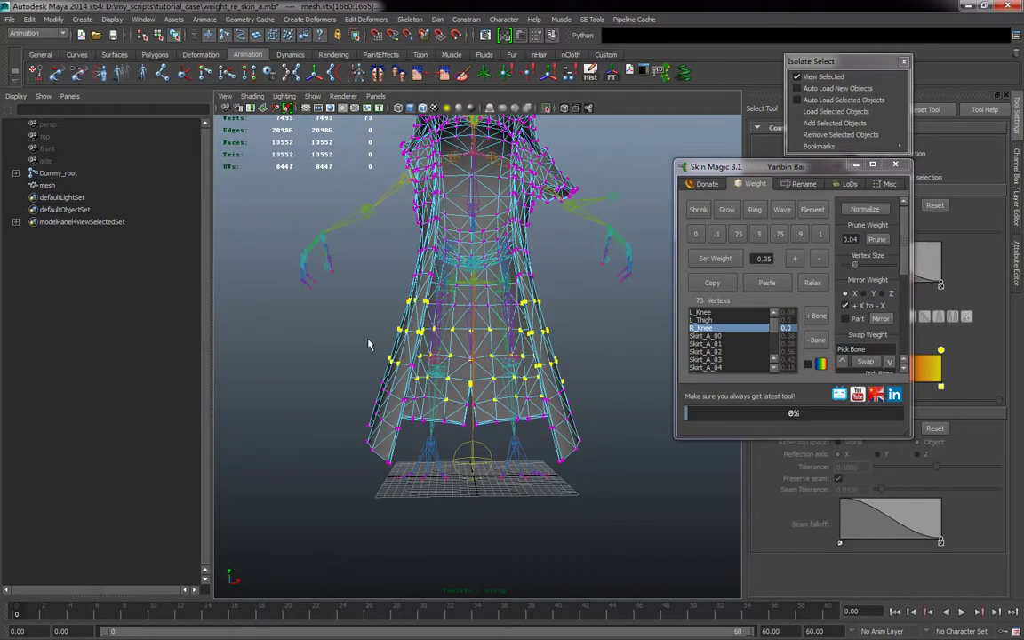
drag(369, 342, 624, 552)
drag(389, 269, 615, 342)
alt+drag(476, 340, 504, 349)
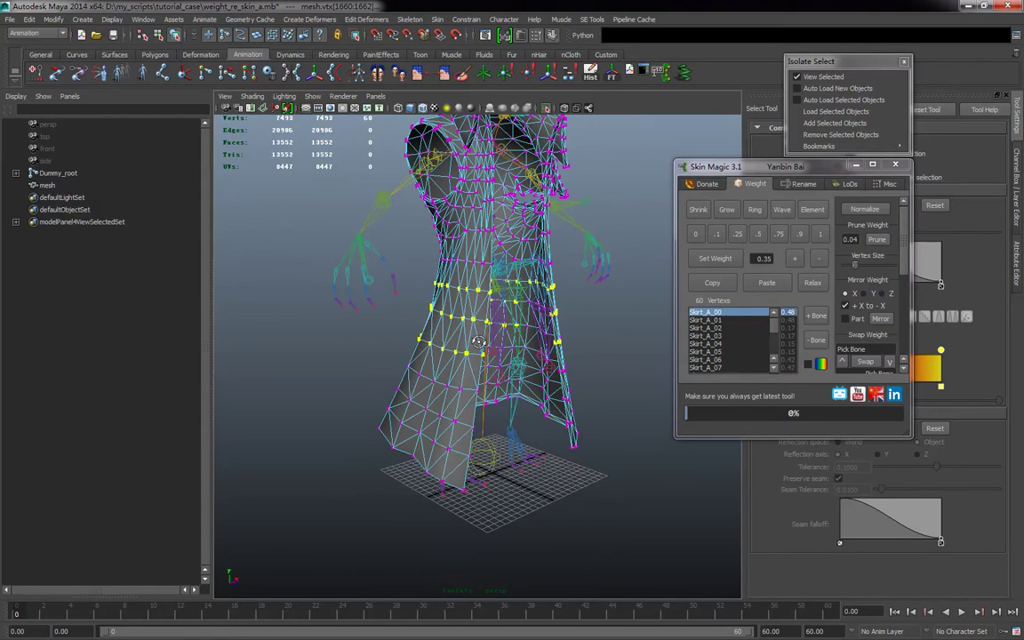
alt+right_drag(504, 349, 535, 348)
alt+drag(536, 348, 297, 349)
Step: Show Skin Magic's Re-Skin tools, select the Skirt_Dummy joint, and reveal it in the scene hierarchy
scroll(880, 301, down, 3)
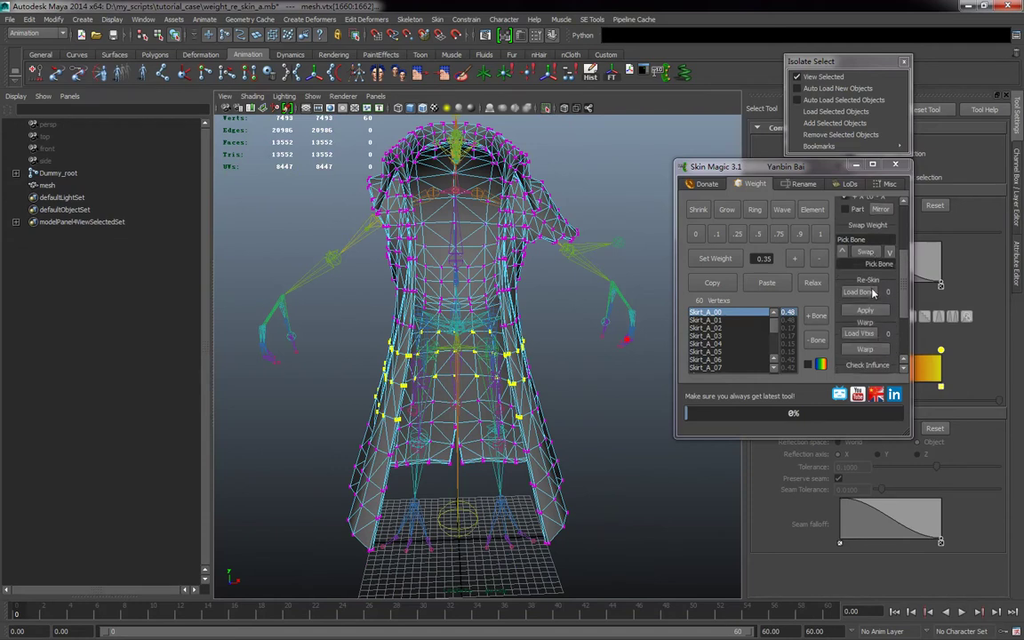
scroll(880, 297, down, 2)
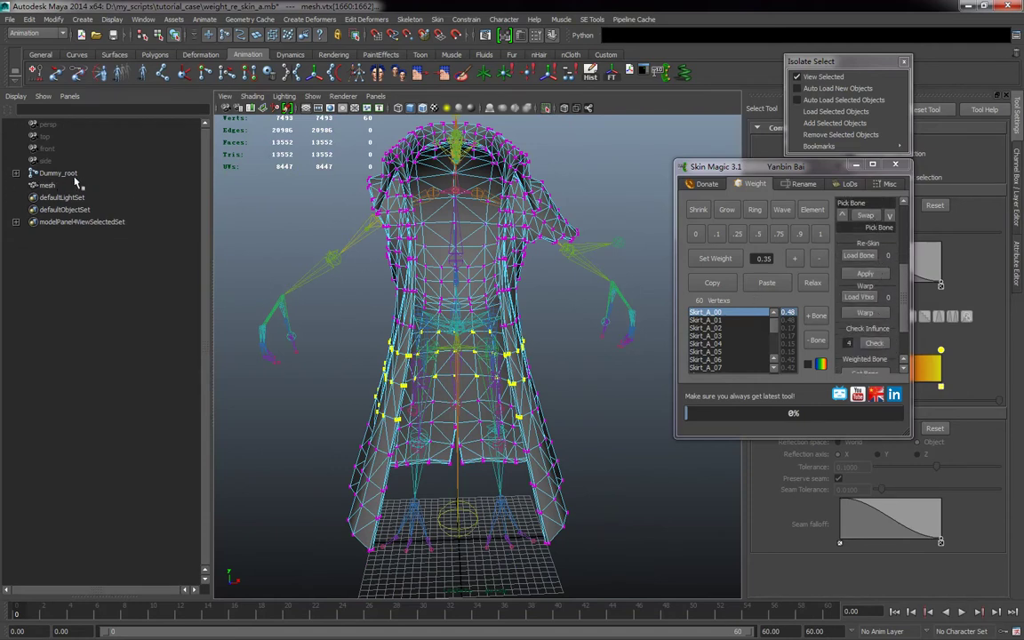
alt+right_drag(381, 330, 446, 335)
alt+drag(446, 336, 443, 340)
click(441, 335)
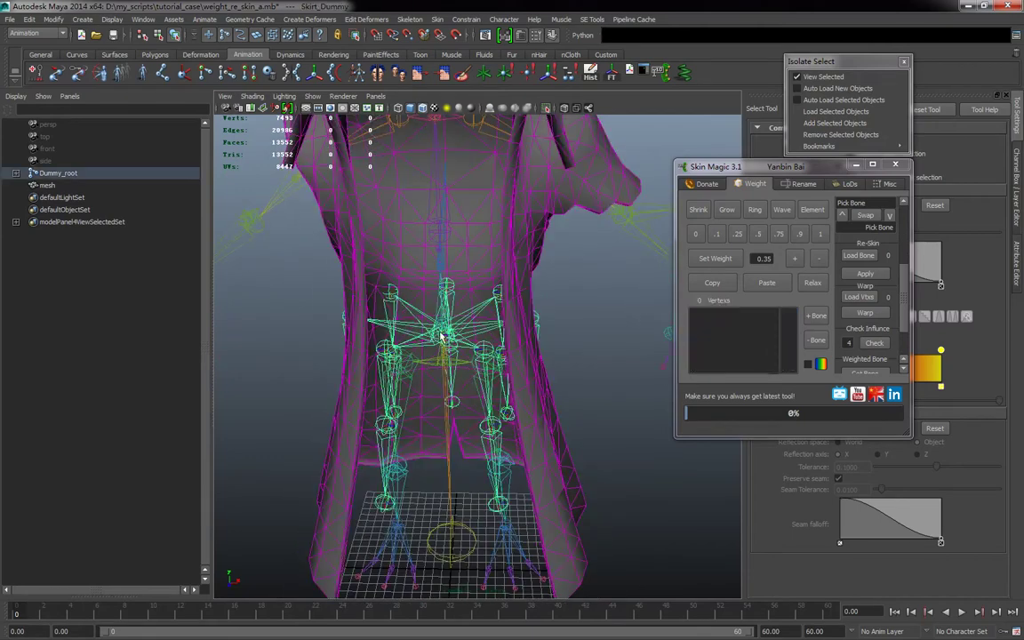
key(f)
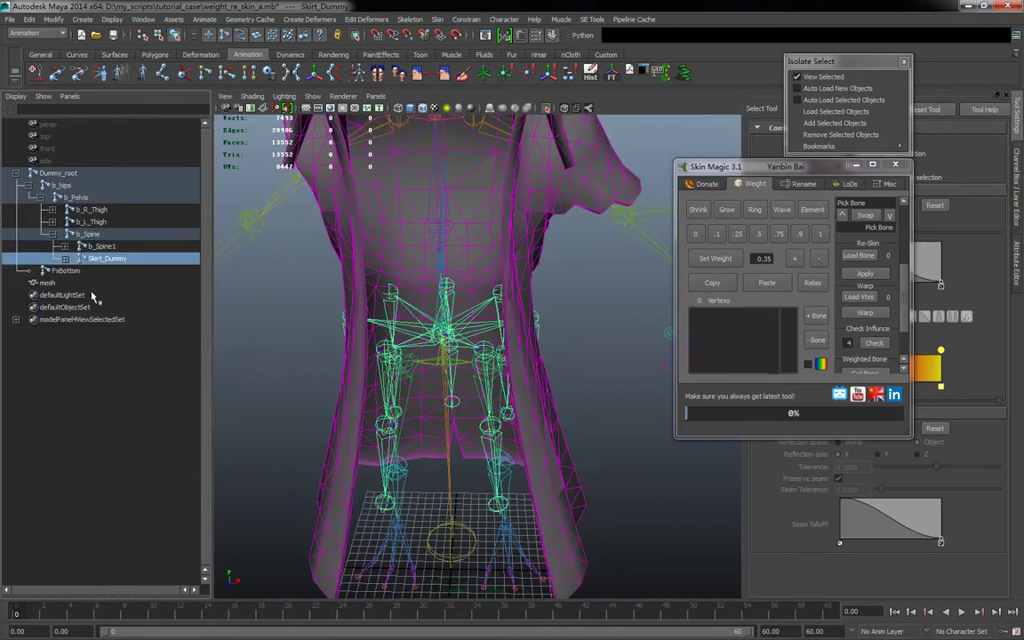
Step: Expand Skirt_Dummy, select all joints from Skirt_A_06 through Skirt_A_20, and load them as the Re-Skin bones
shift+click(65, 259)
click(124, 270)
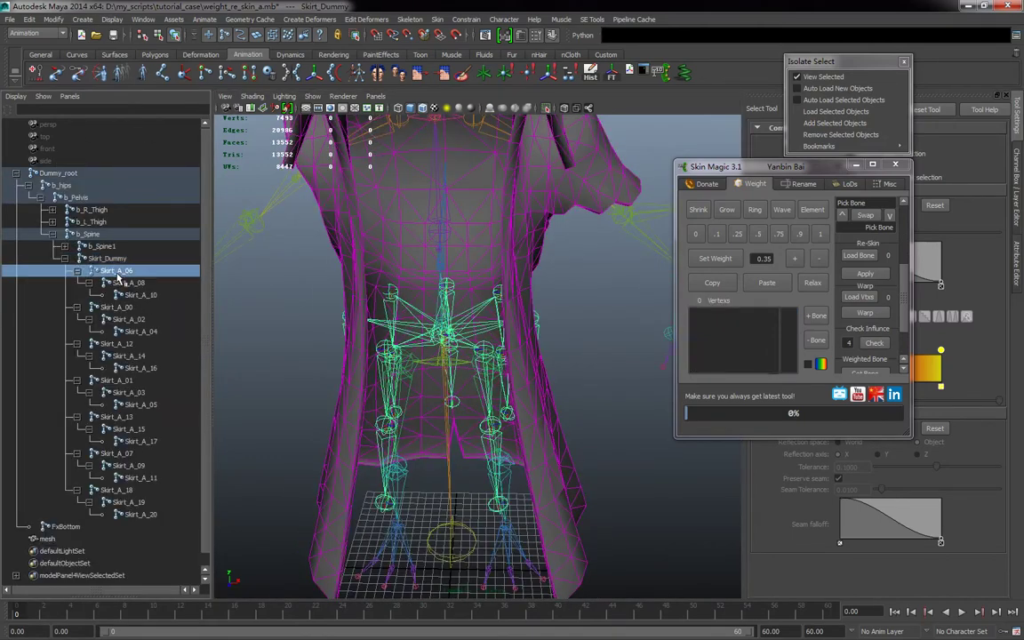
shift+click(147, 516)
scroll(544, 428, down, 3)
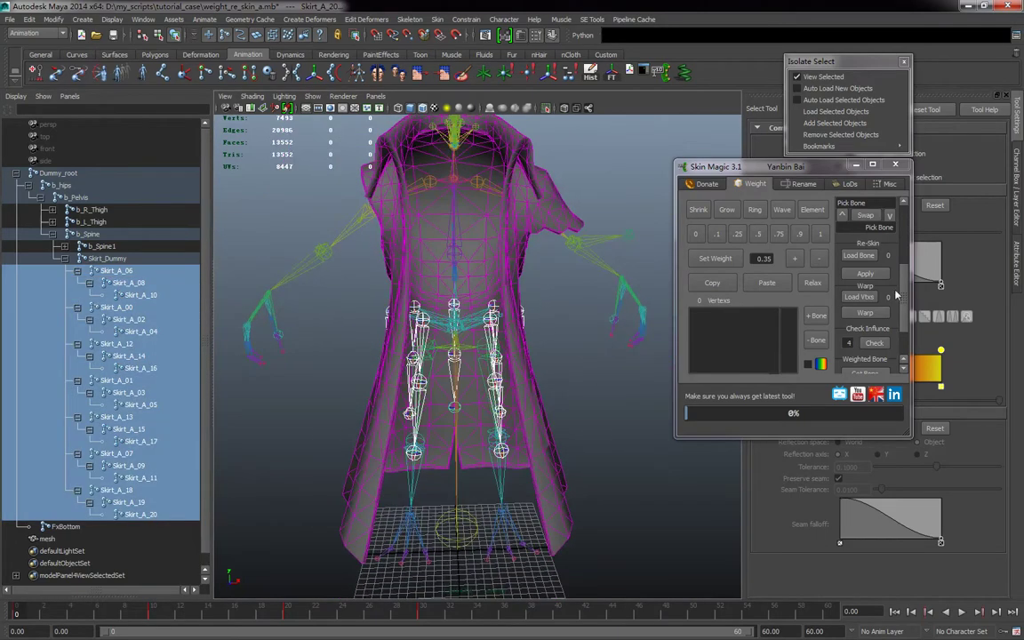
click(862, 255)
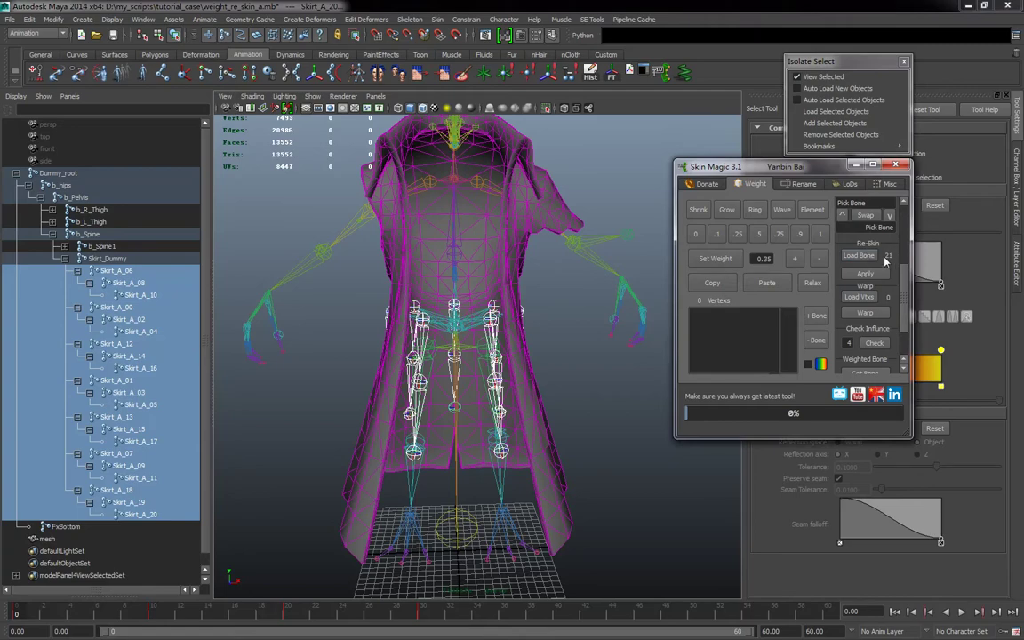
Step: Switch the coat mesh to vertex selection and display it in a wireframe side view
scroll(484, 445, up, 1)
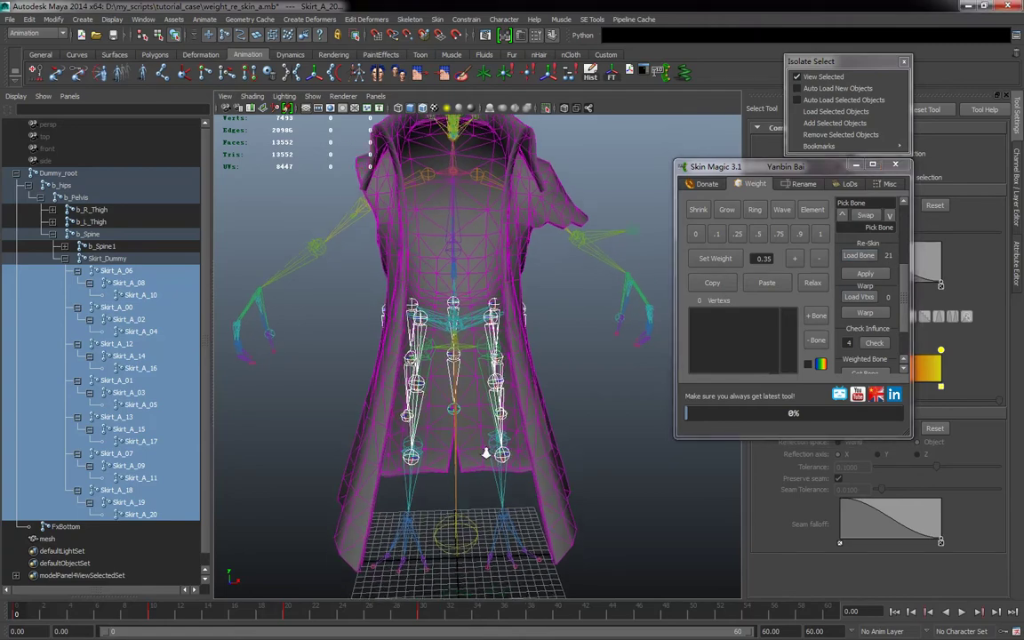
alt+middle_drag(491, 452, 499, 400)
alt+drag(498, 400, 390, 384)
click(374, 412)
right_drag(374, 413, 330, 353)
key(space)
drag(468, 368, 505, 365)
alt+right_drag(505, 366, 343, 372)
alt+middle_drag(503, 352, 433, 521)
alt+drag(433, 522, 385, 298)
key(4)
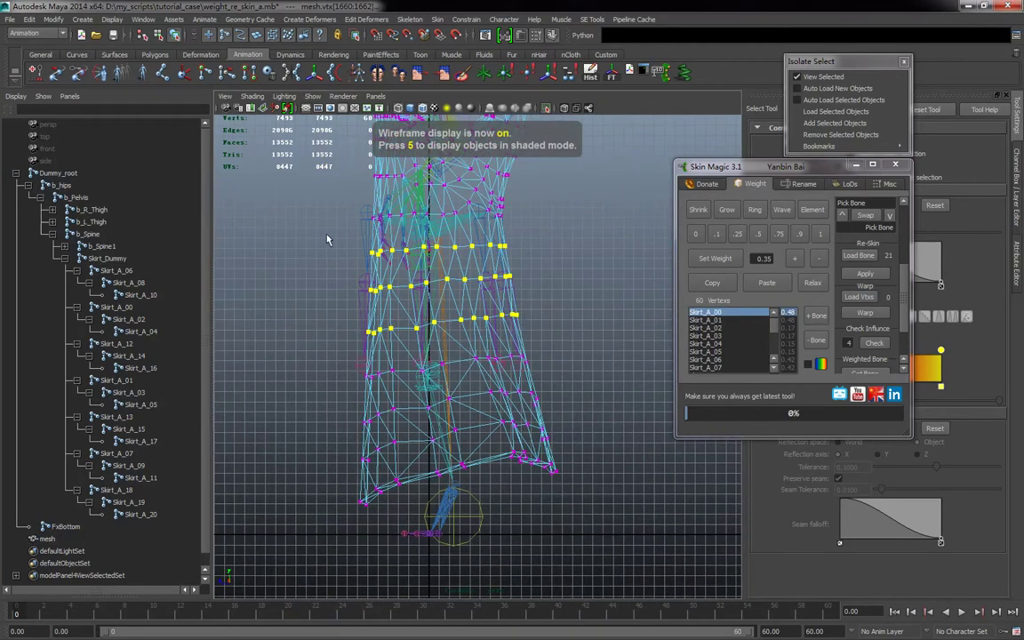
Step: Select all coat vertices below the waist and apply Re-Skin to them in the shaded perspective view
drag(326, 240, 593, 564)
alt+drag(604, 452, 613, 335)
key(space)
alt+drag(449, 366, 428, 372)
key(5)
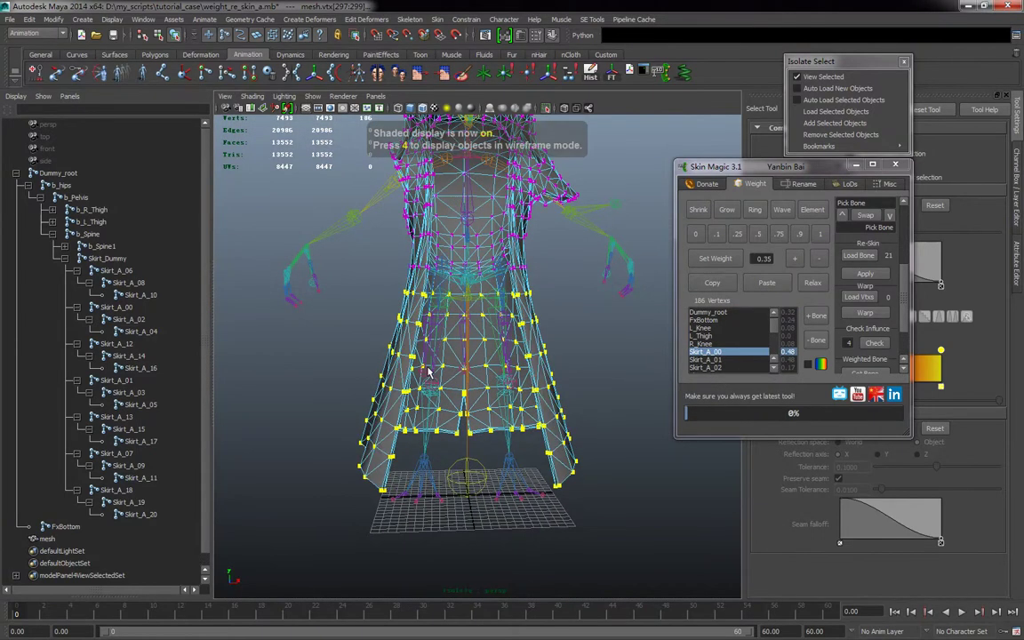
alt+right_drag(368, 317, 439, 361)
alt+middle_drag(439, 361, 454, 374)
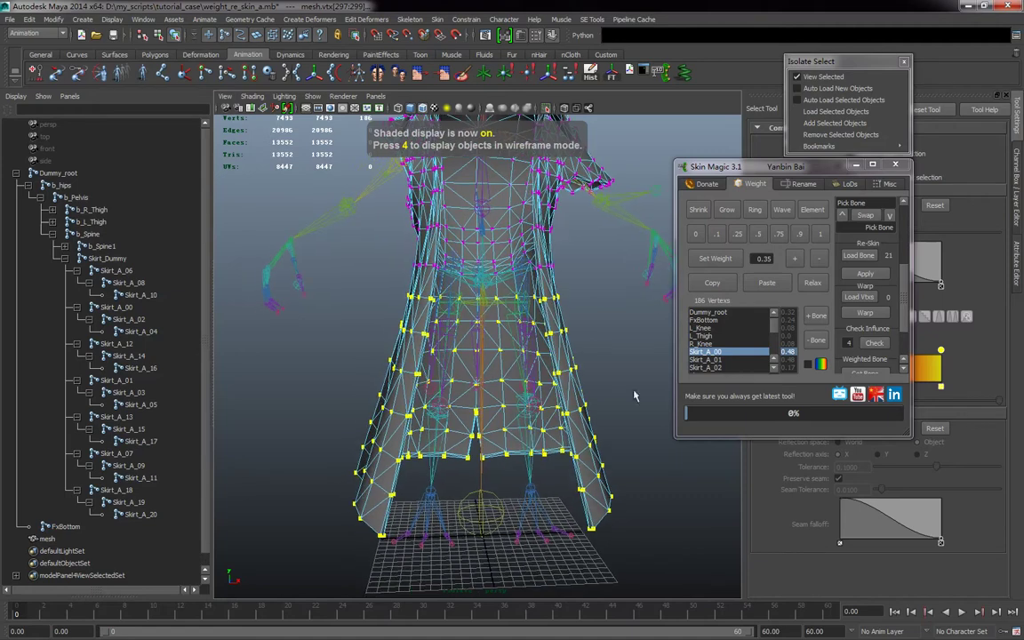
click(868, 275)
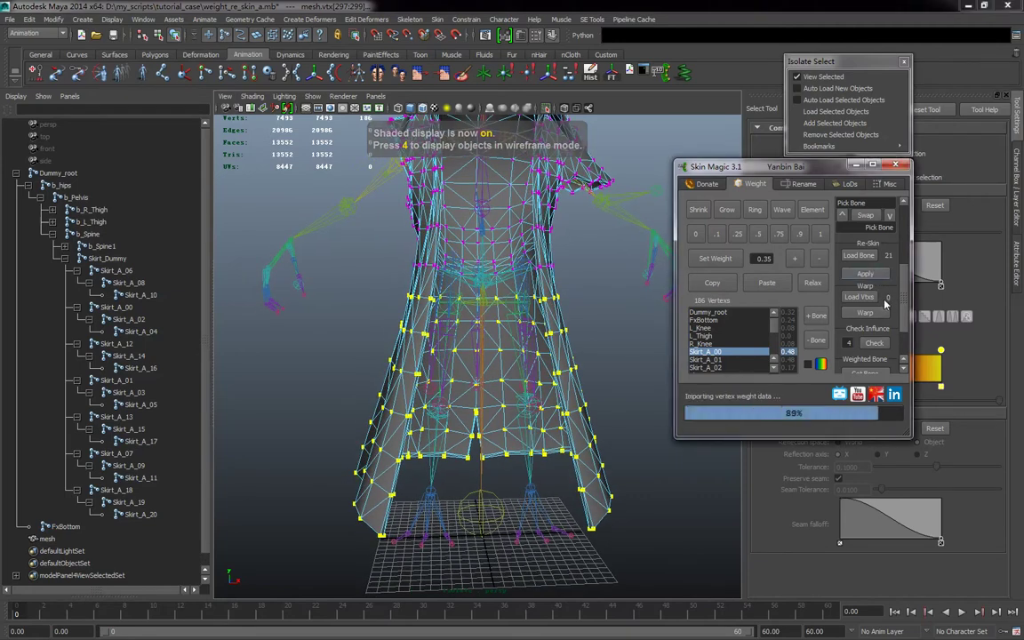
Step: Scrub the animation to frame 21 and back to frame 19, inspecting the re-skinned skirt's deformation from all sides
drag(23, 619, 302, 634)
alt+right_drag(437, 435, 352, 456)
alt+drag(353, 457, 391, 428)
alt+right_drag(391, 428, 473, 435)
scroll(731, 332, down, 1)
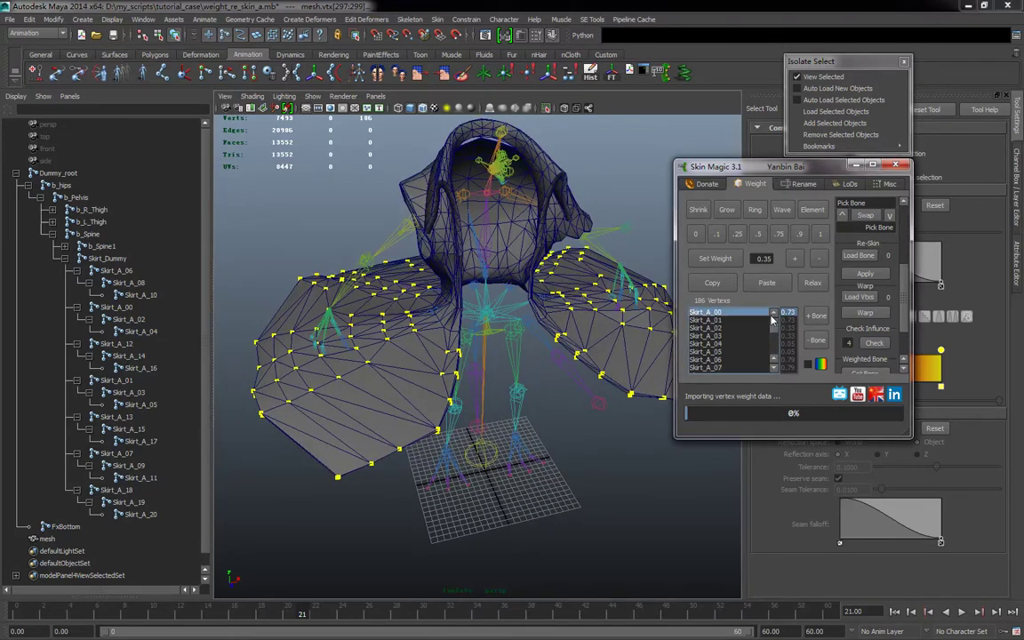
alt+drag(519, 464, 271, 419)
drag(129, 620, 288, 612)
alt+drag(356, 499, 717, 489)
scroll(392, 490, up, 1)
alt+drag(394, 489, 471, 398)
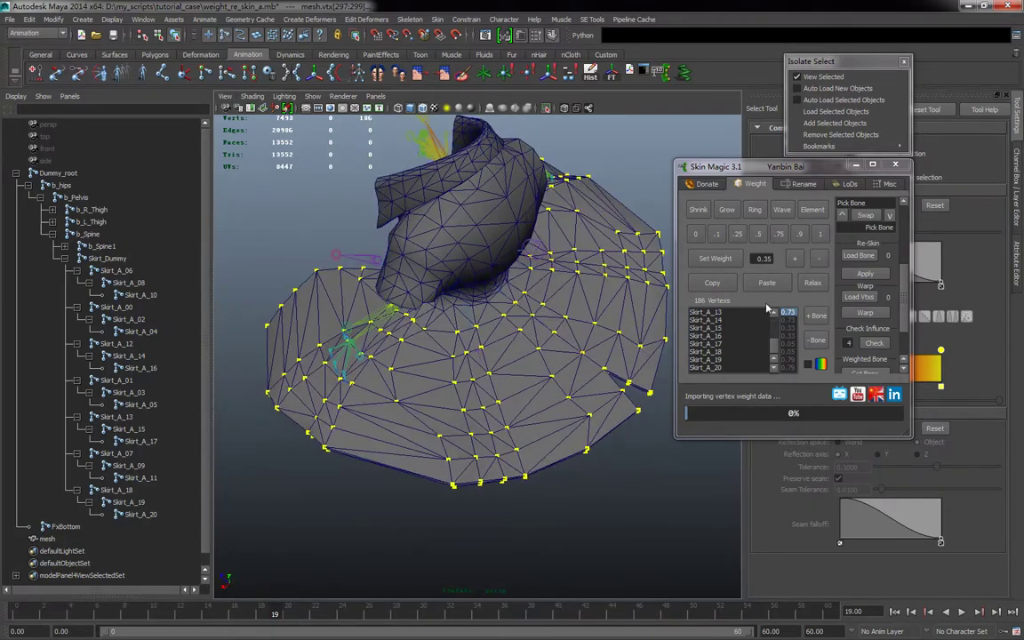
Step: Relax the selected skirt vertices' weights twice and scrub the animation back to frame 3
click(813, 283)
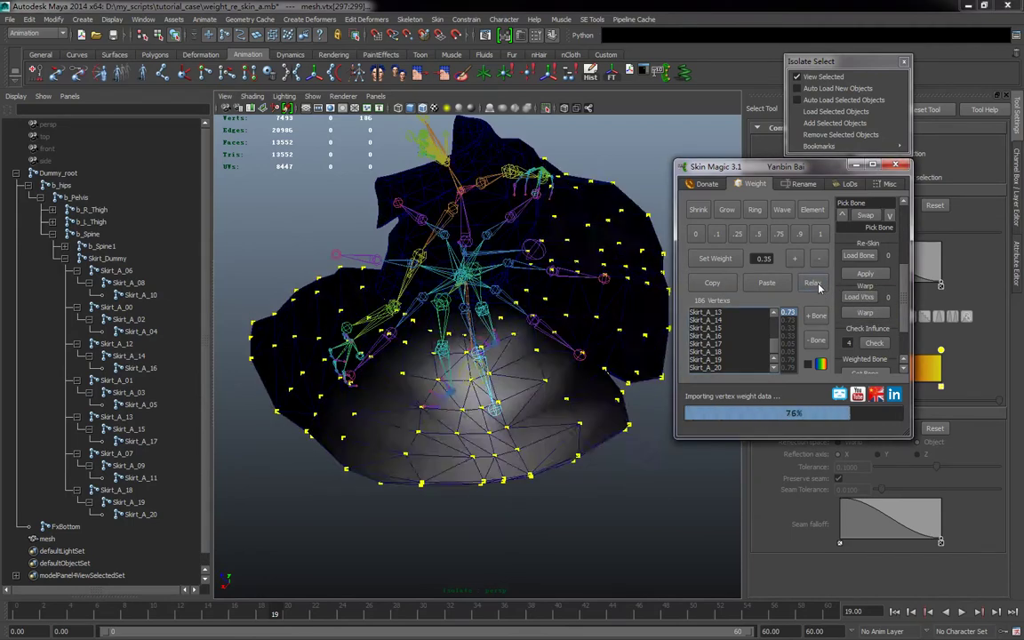
click(818, 286)
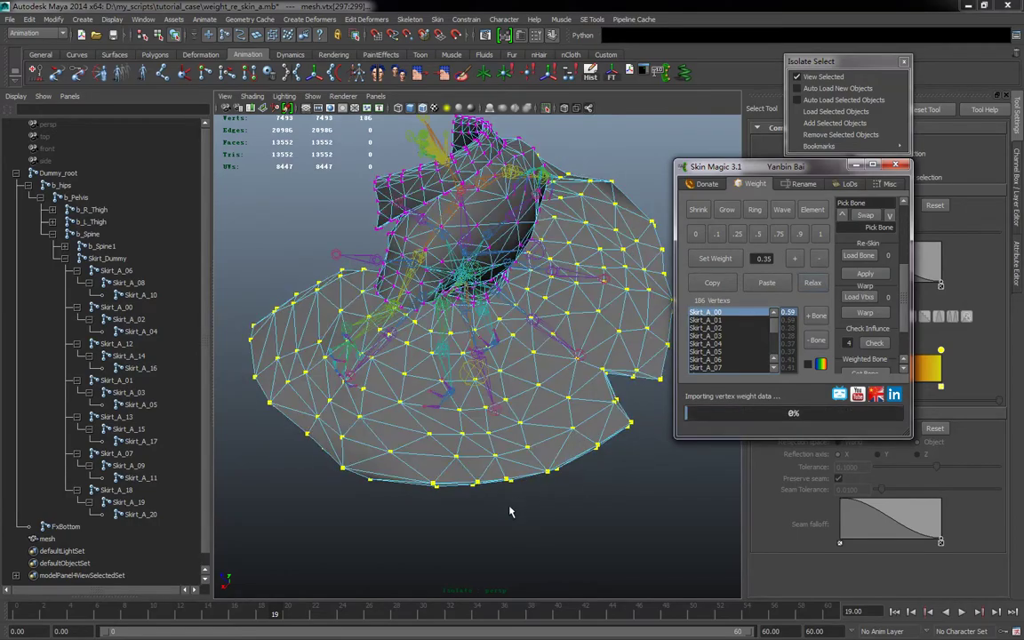
alt+drag(509, 511, 425, 329)
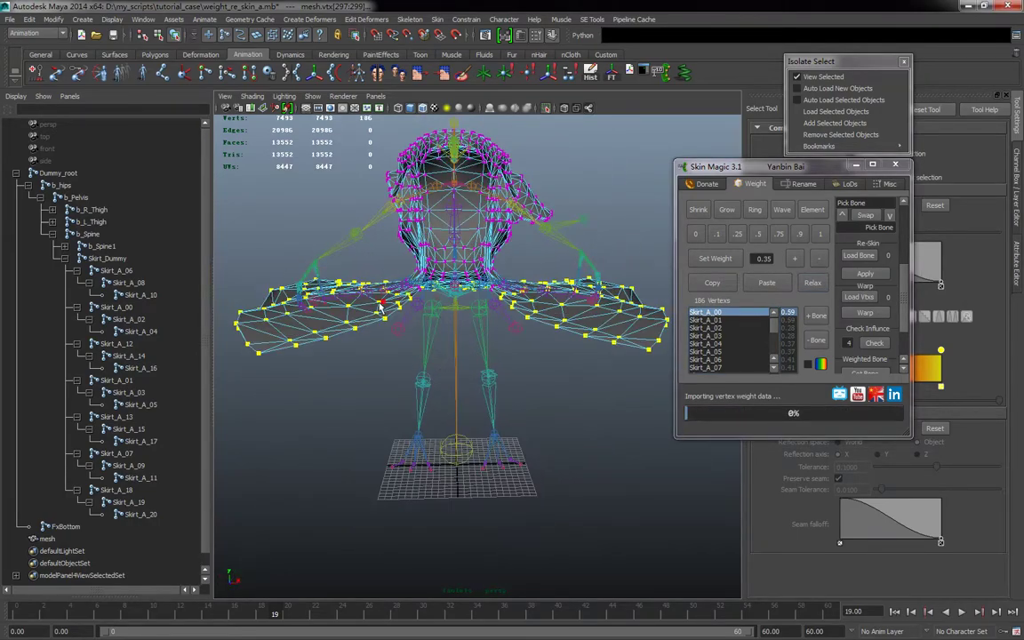
drag(104, 615, 202, 628)
Step: Turn off the isolated view to show the whole shaded character and scrub to frame 20 to check the coat
key(alt+v)
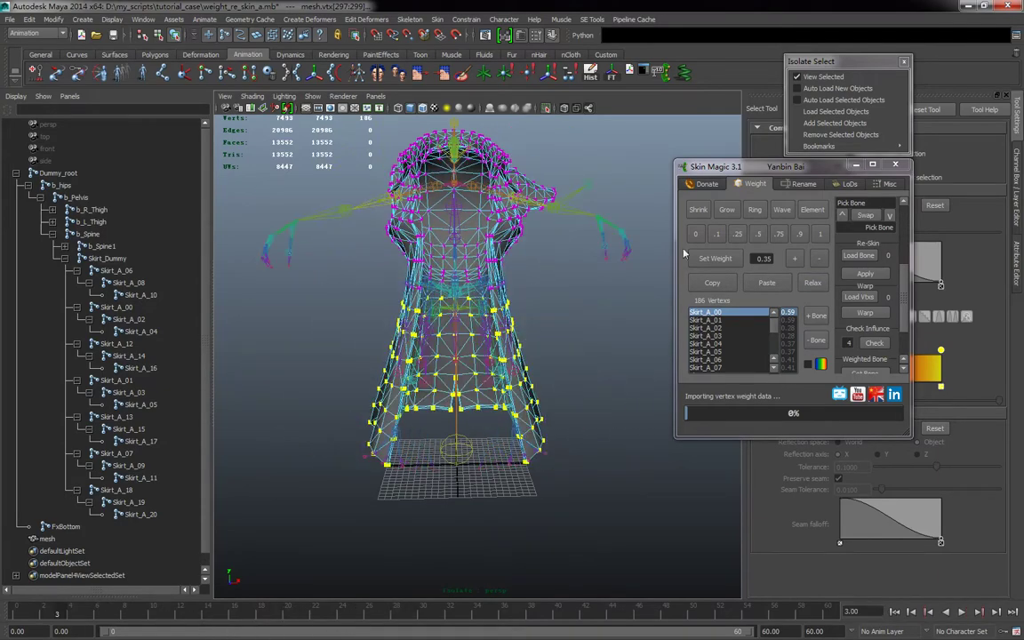
click(822, 77)
key(5)
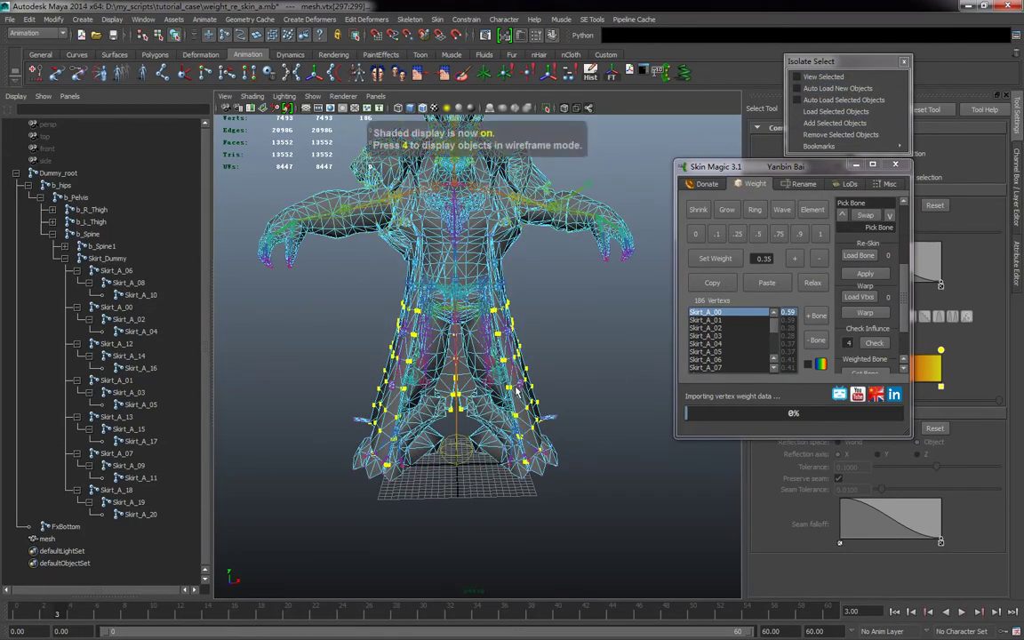
drag(20, 604, 287, 611)
alt+drag(375, 486, 314, 373)
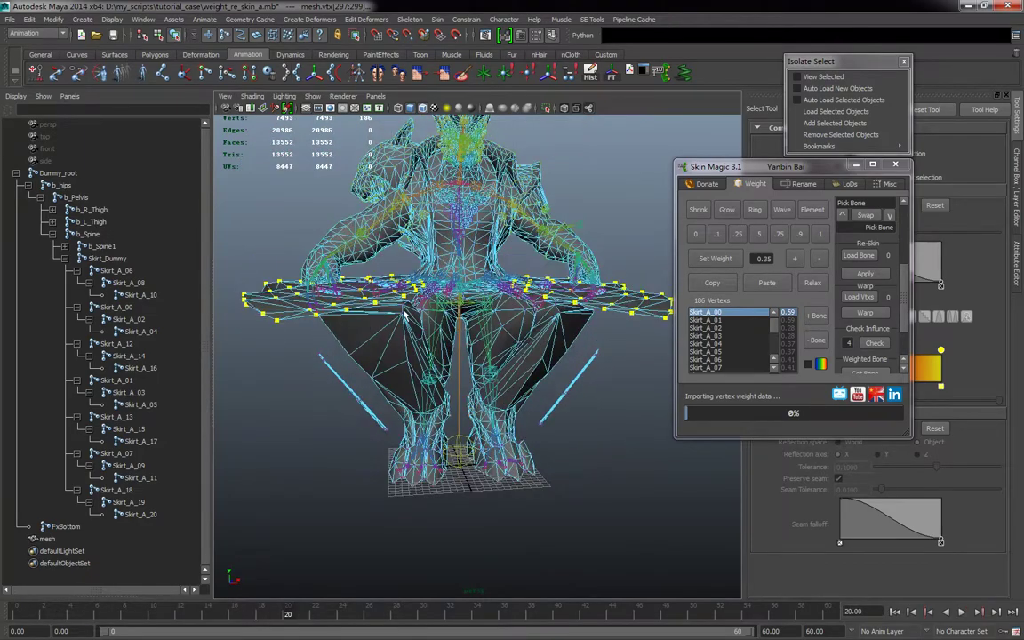
Step: Copy the weights of a coat vertex on the character's left and paste them onto the whole detached strip element beneath it
alt+drag(405, 402, 360, 303)
alt+drag(572, 394, 582, 438)
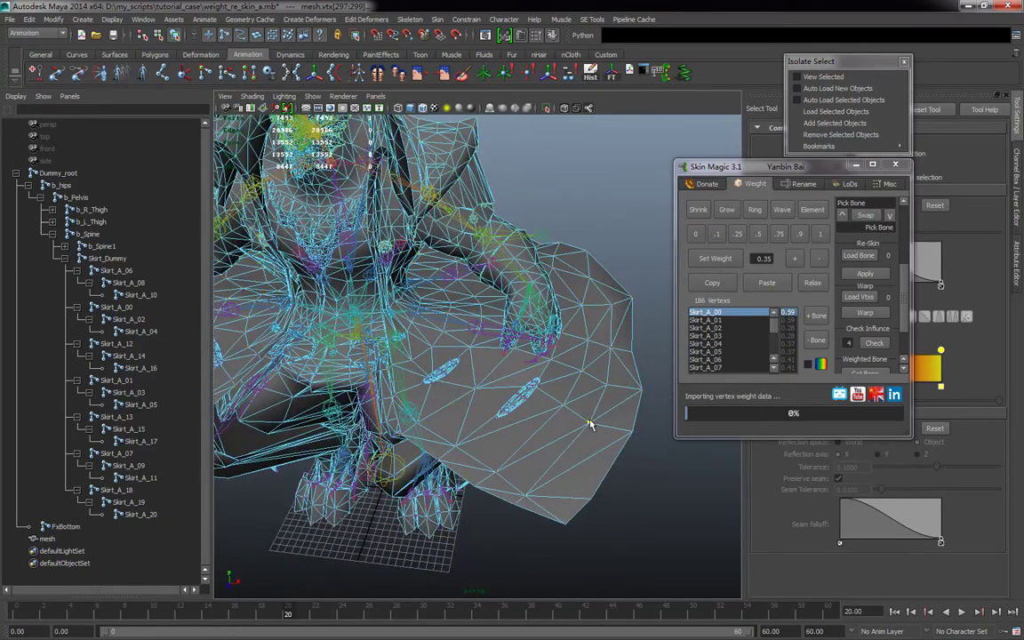
click(589, 422)
click(705, 284)
alt+drag(484, 524, 525, 444)
drag(559, 364, 612, 439)
click(814, 212)
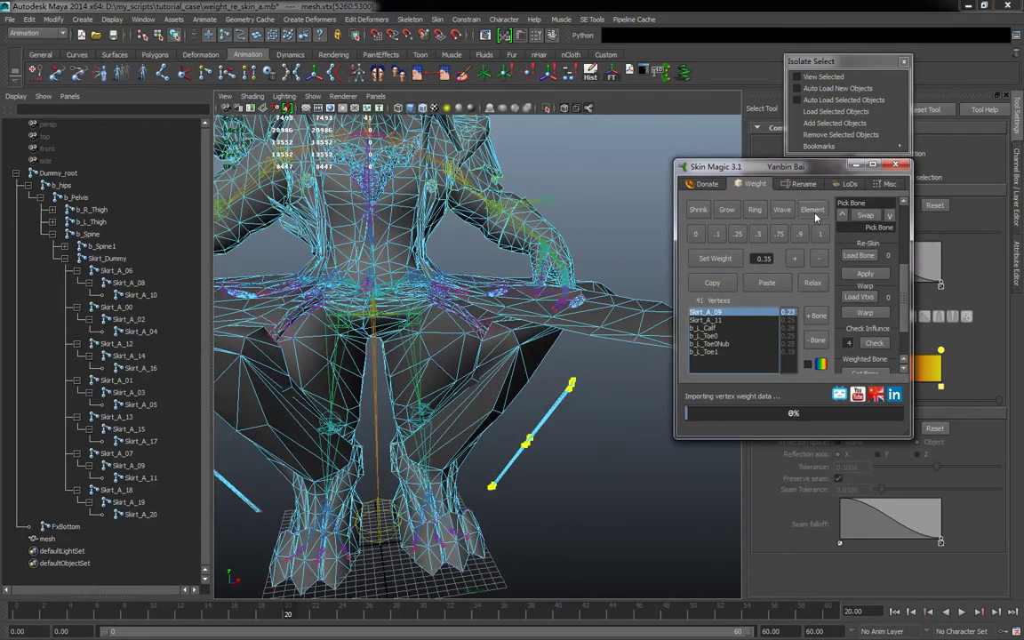
click(771, 286)
Step: Copy the weights of a coat vertex on the character's right and paste them onto the matching detached strip element
scroll(498, 455, down, 3)
alt+drag(469, 461, 316, 446)
click(286, 418)
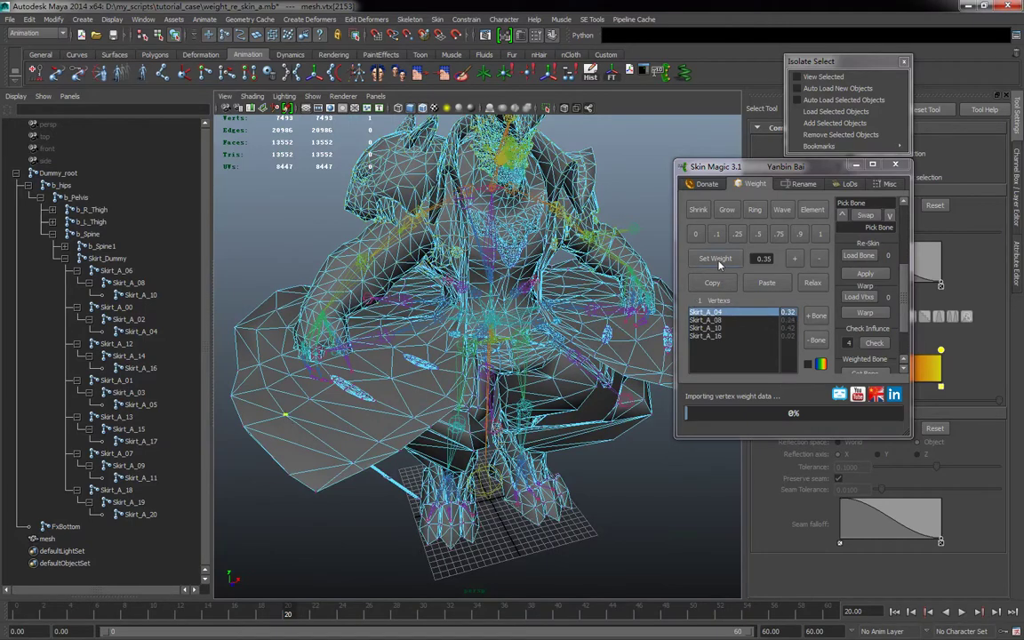
click(700, 284)
alt+drag(402, 531, 345, 455)
drag(275, 353, 303, 382)
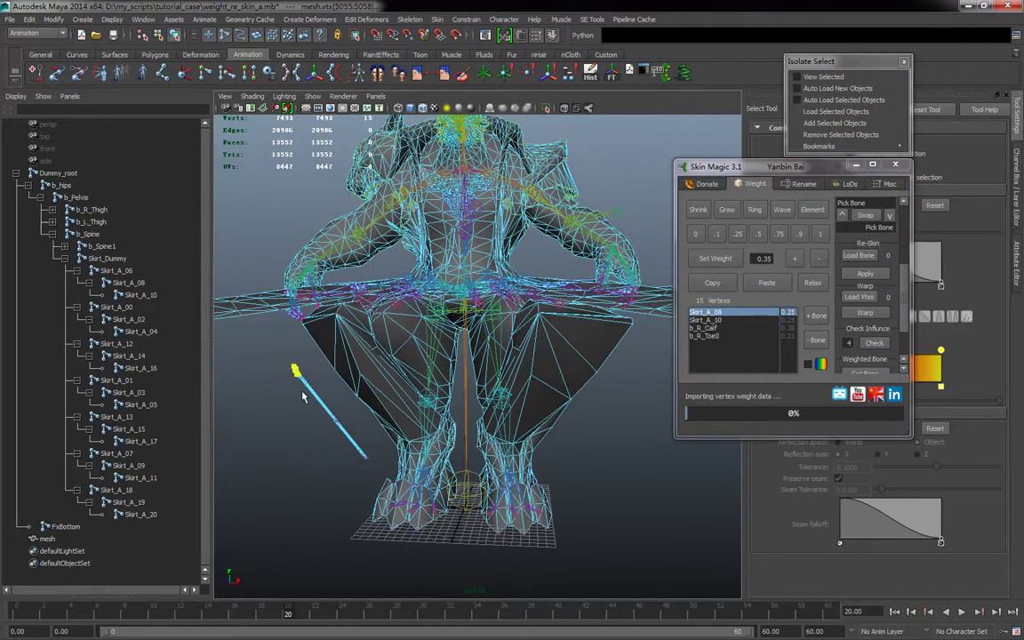
click(813, 216)
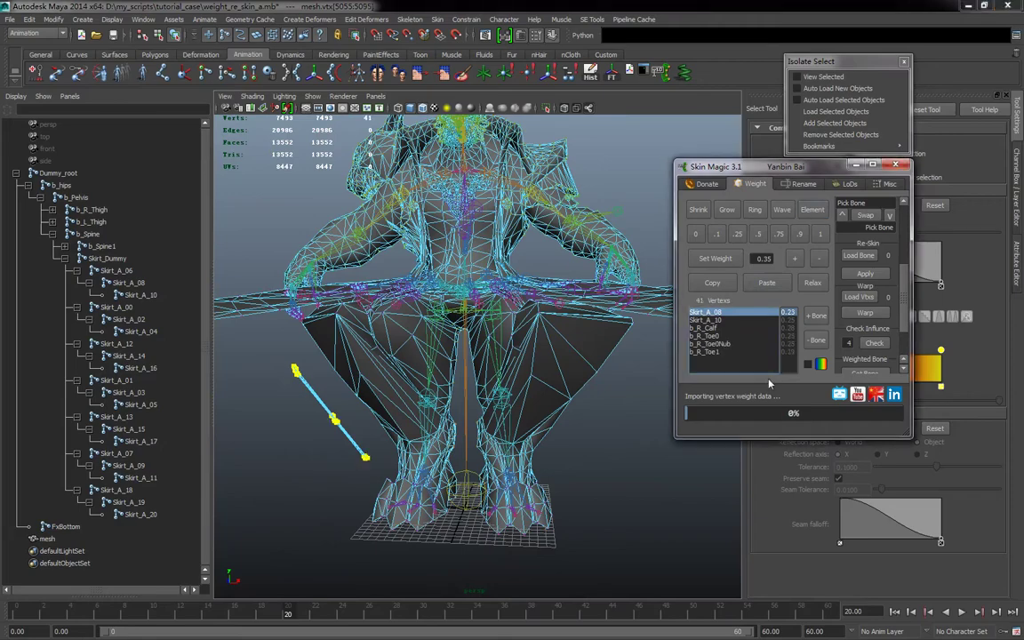
click(772, 287)
Step: Select both complete leg elements, include the Dummy_root skeleton in the selection, and isolate them in the view
alt+right_drag(356, 468, 316, 451)
alt+drag(372, 445, 383, 435)
alt+drag(525, 400, 514, 408)
alt+right_drag(472, 507, 527, 527)
drag(469, 553, 597, 400)
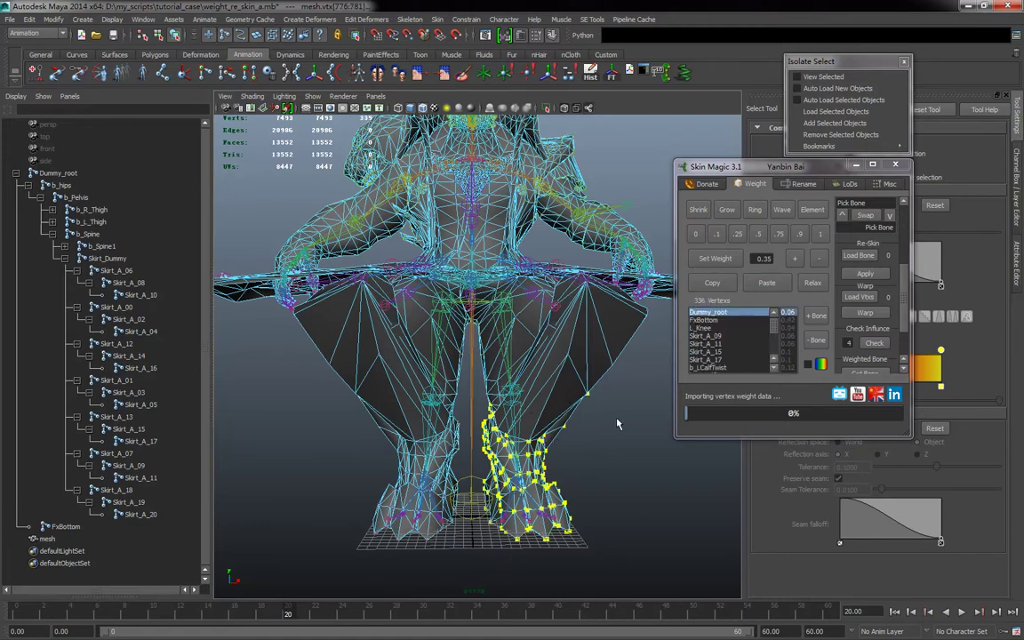
shift+drag(300, 365, 415, 556)
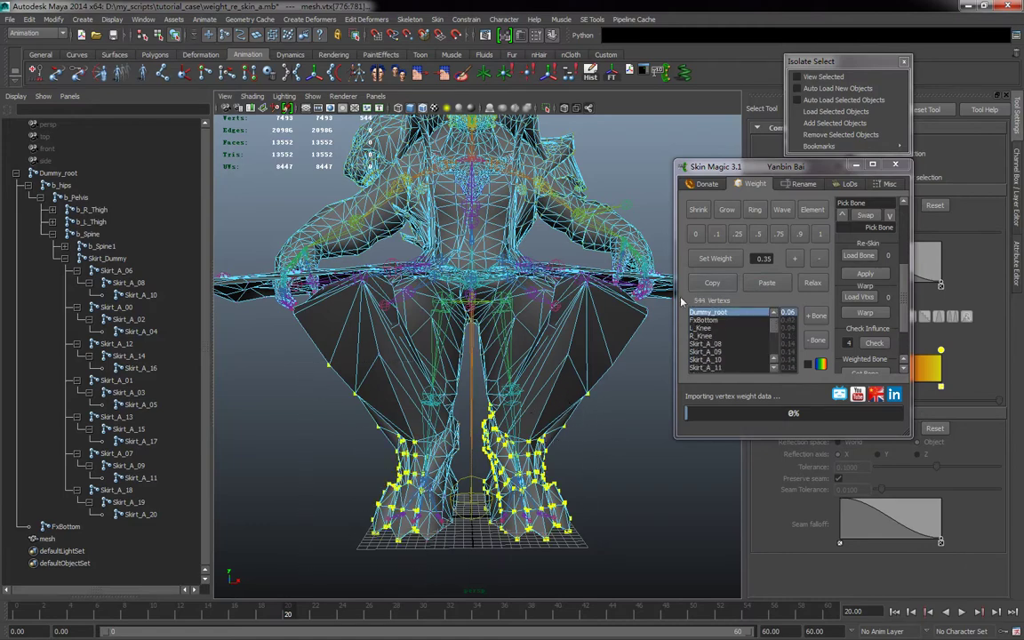
click(807, 214)
alt+right_drag(342, 324, 264, 326)
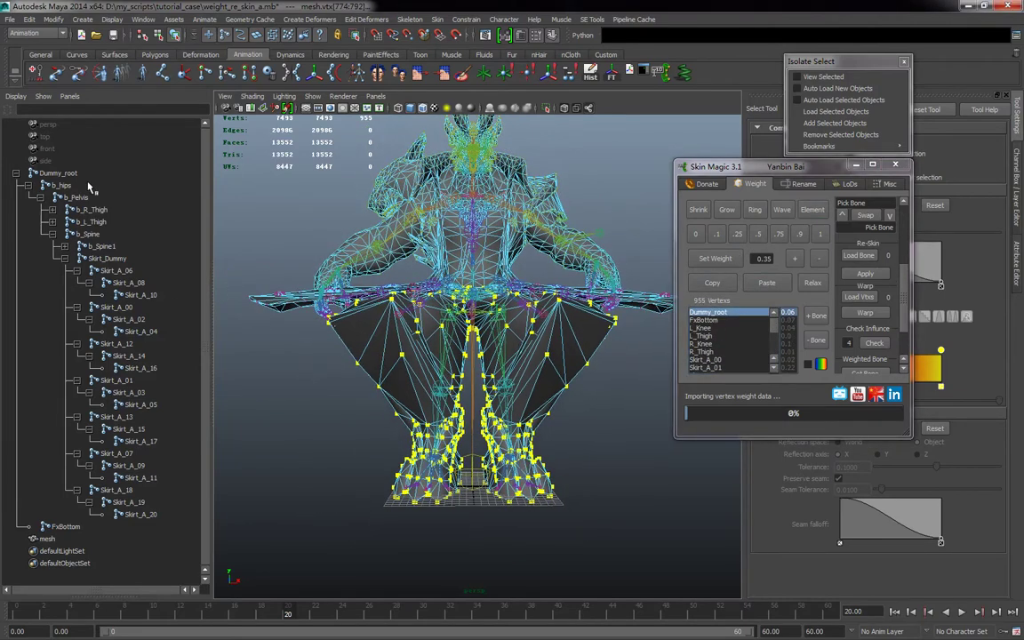
click(58, 173)
click(822, 76)
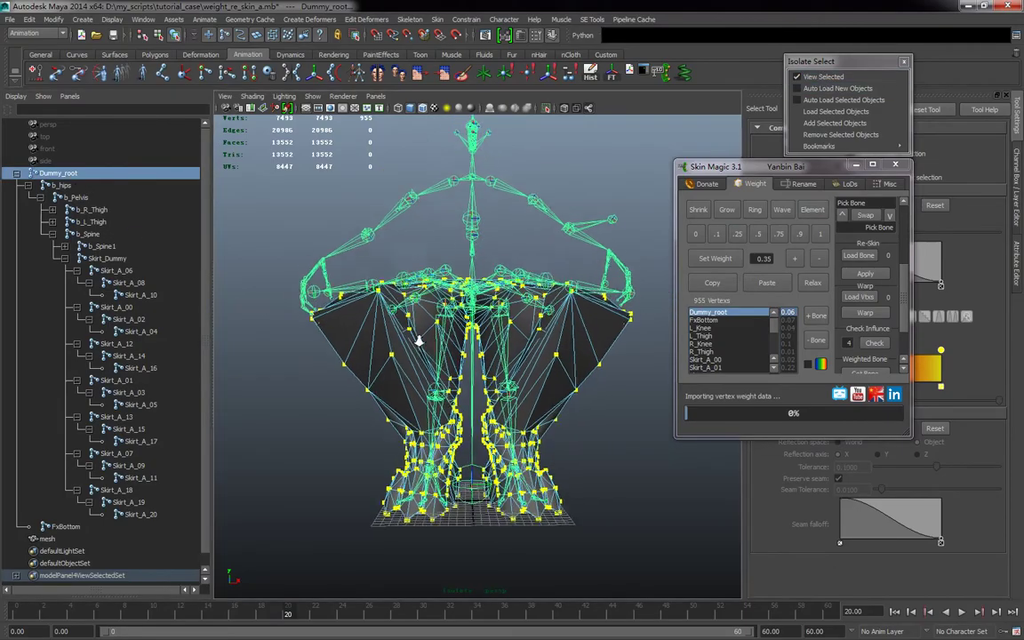
Step: Inspect the isolated legs from several sides and scrub the animation back to frame 0
alt+drag(424, 341, 425, 274)
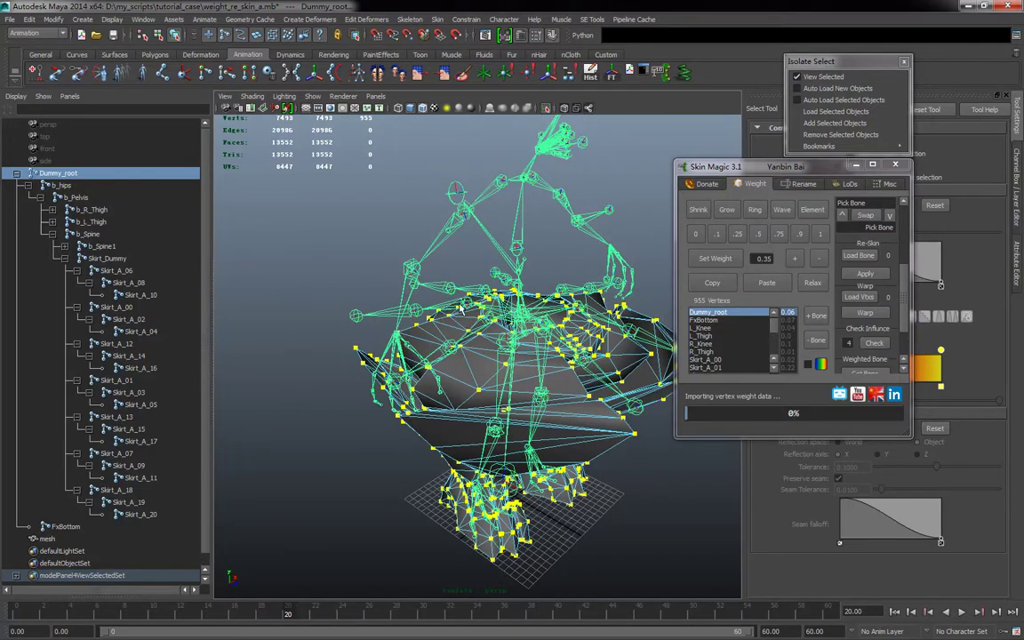
alt+drag(534, 392, 468, 387)
drag(200, 610, 16, 612)
alt+drag(380, 500, 371, 433)
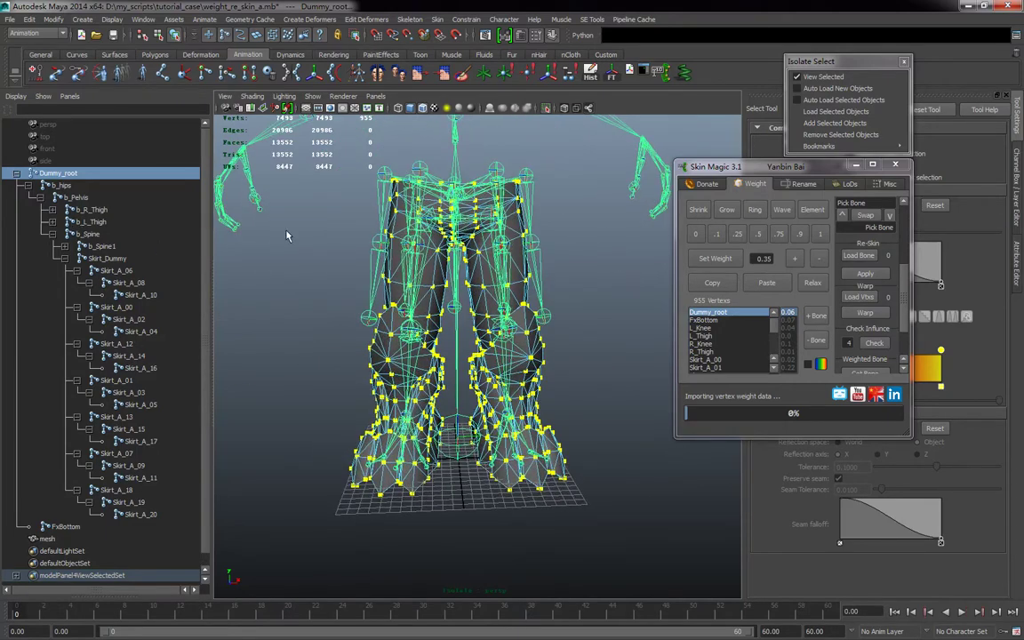
Step: Load the b_L_Thigh, b_L_Calf and b_L_Foot bones into the Re-Skin tool
click(51, 222)
click(64, 234)
drag(94, 226, 134, 249)
alt+drag(465, 400, 427, 409)
click(861, 256)
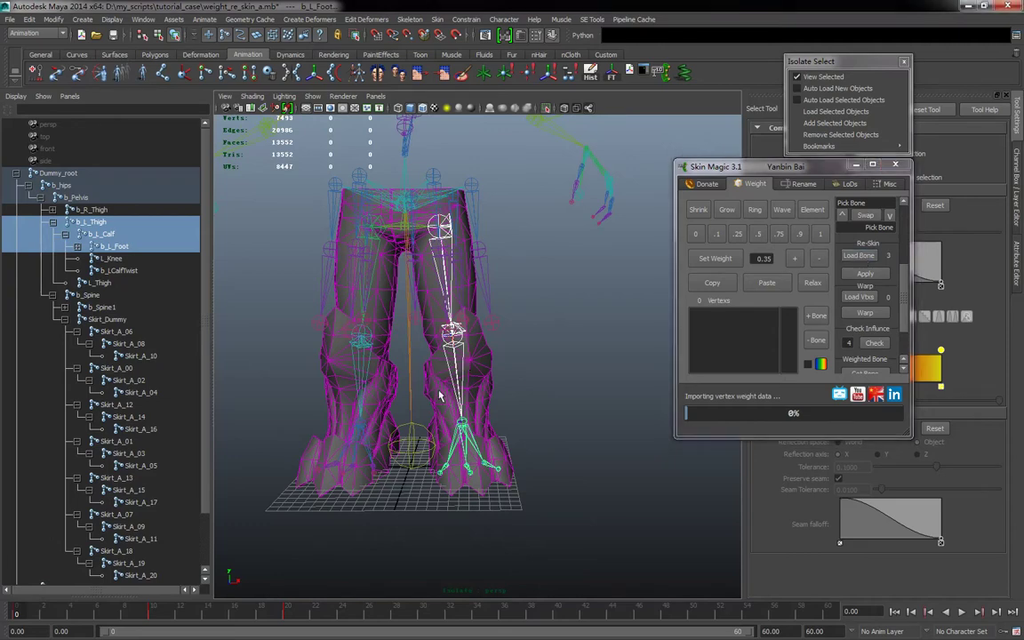
Step: Select all left leg vertices in the wireframe front view and apply Re-Skin with the loaded bones
right_drag(427, 280, 397, 280)
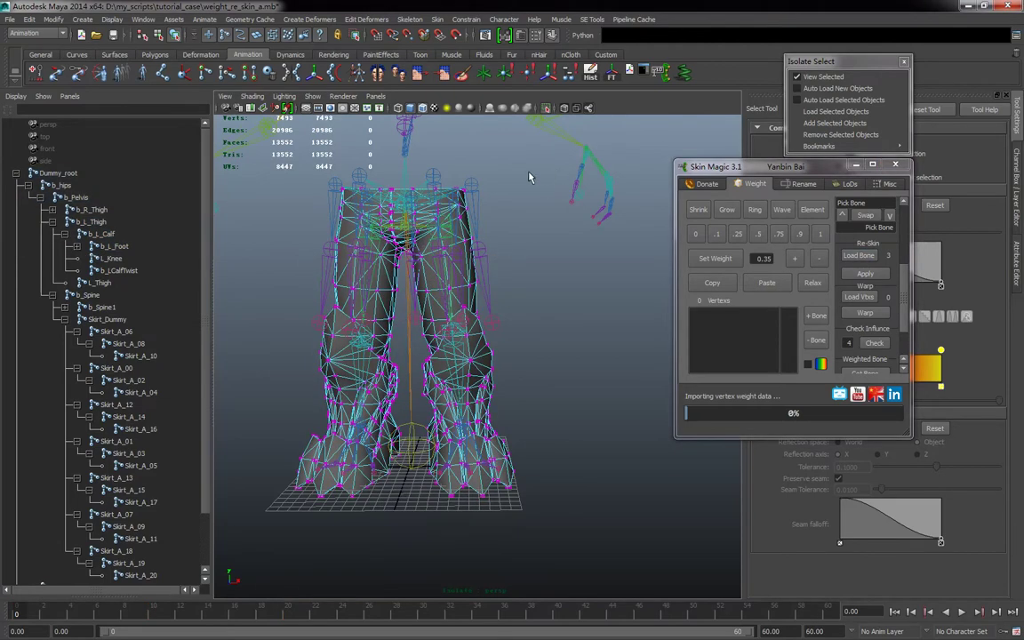
alt+drag(520, 179, 521, 240)
key(space)
alt+middle_drag(494, 372, 521, 548)
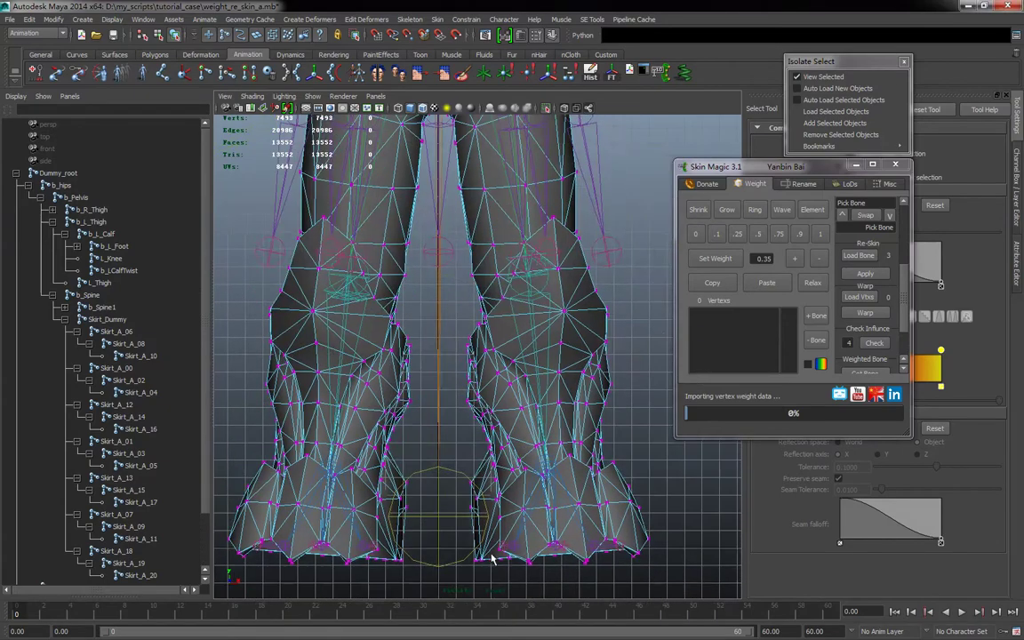
alt+right_drag(521, 543, 315, 451)
alt+middle_drag(410, 413, 398, 442)
alt+right_drag(397, 443, 511, 452)
key(4)
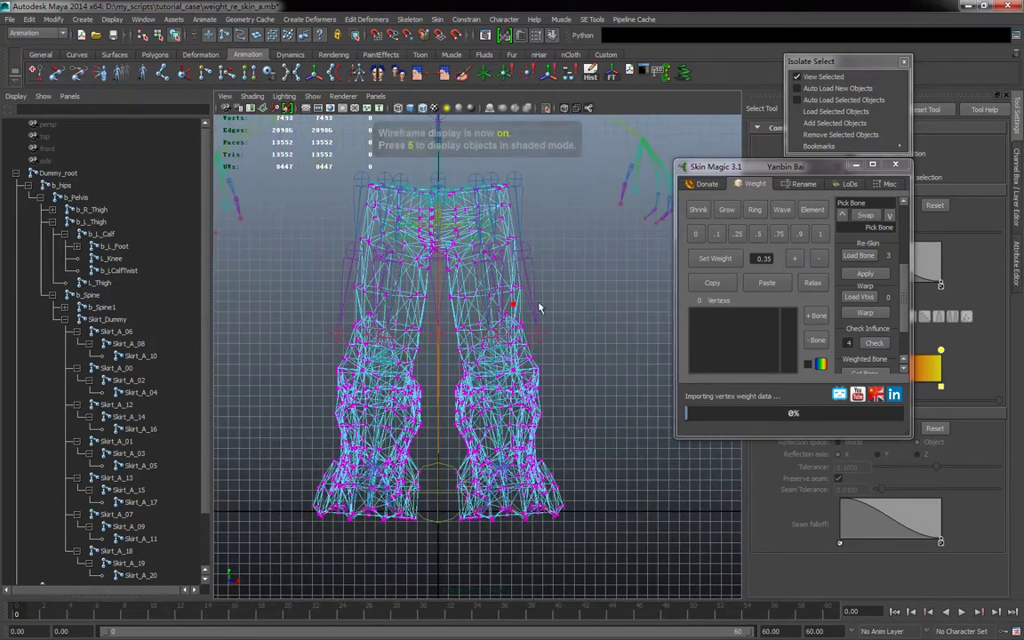
drag(586, 164, 441, 558)
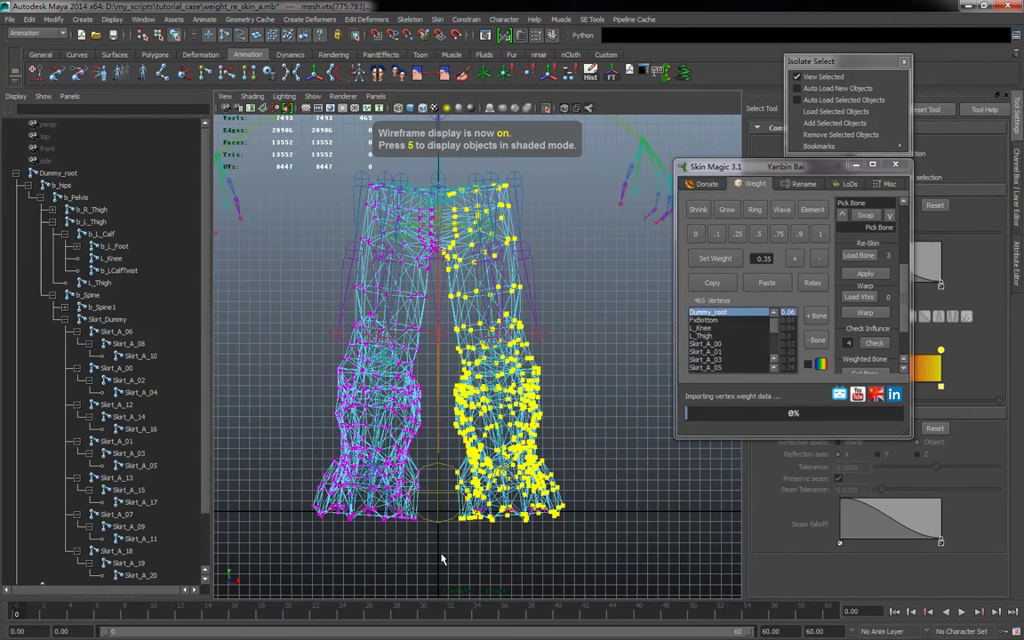
click(866, 276)
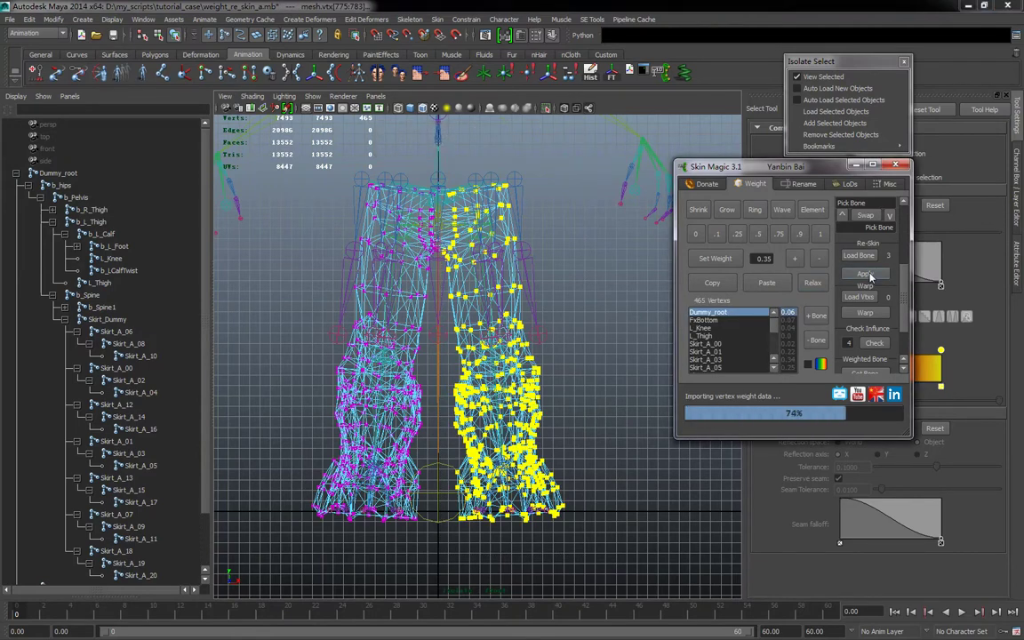
Step: Scrub the animation forward to check the re-skinned left leg's deformation, and return to frame 0
alt+middle_drag(438, 337, 484, 345)
drag(17, 615, 97, 617)
scroll(508, 459, down, 1)
alt+middle_drag(512, 447, 455, 436)
drag(96, 617, 238, 627)
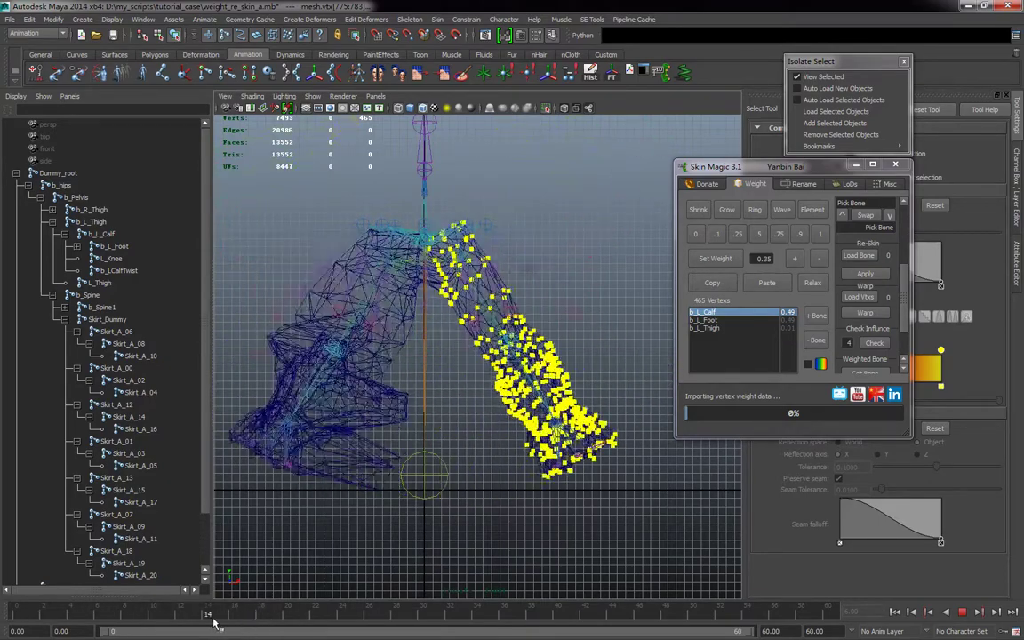
drag(200, 624, 59, 622)
alt+middle_drag(430, 420, 509, 416)
drag(98, 613, 3, 610)
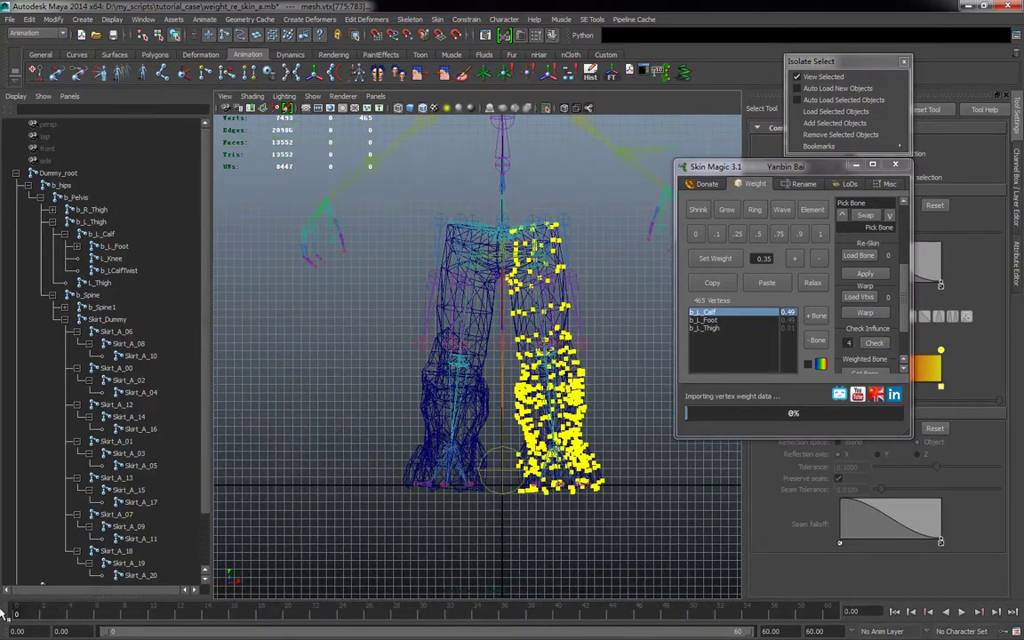
Step: Load the b_R_Thigh, b_R_Calf and b_R_Foot bones into the Re-Skin tool
scroll(515, 382, up, 1)
right_drag(482, 315, 535, 288)
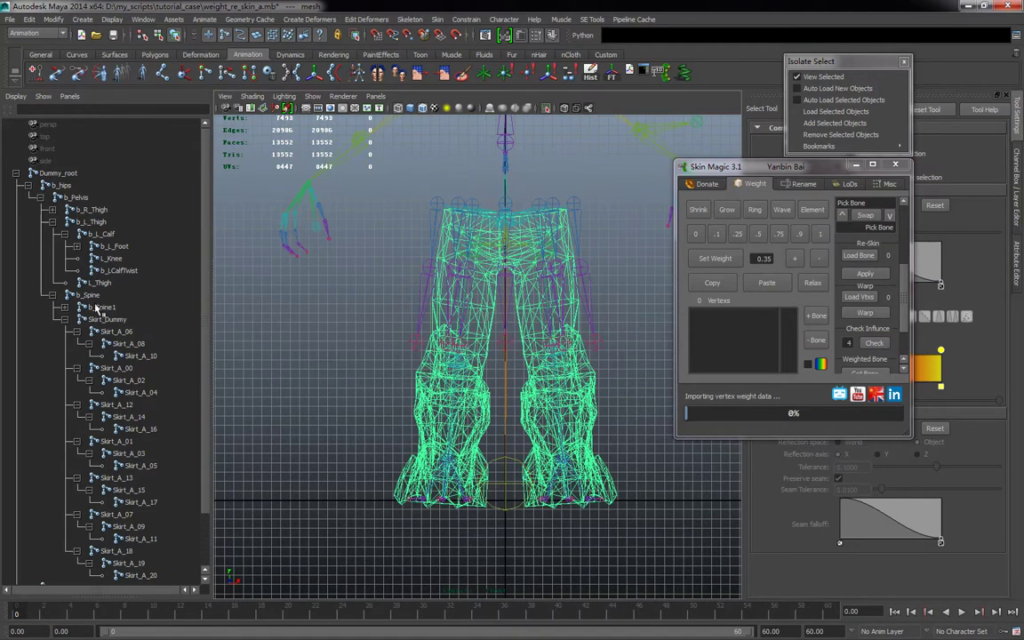
click(53, 210)
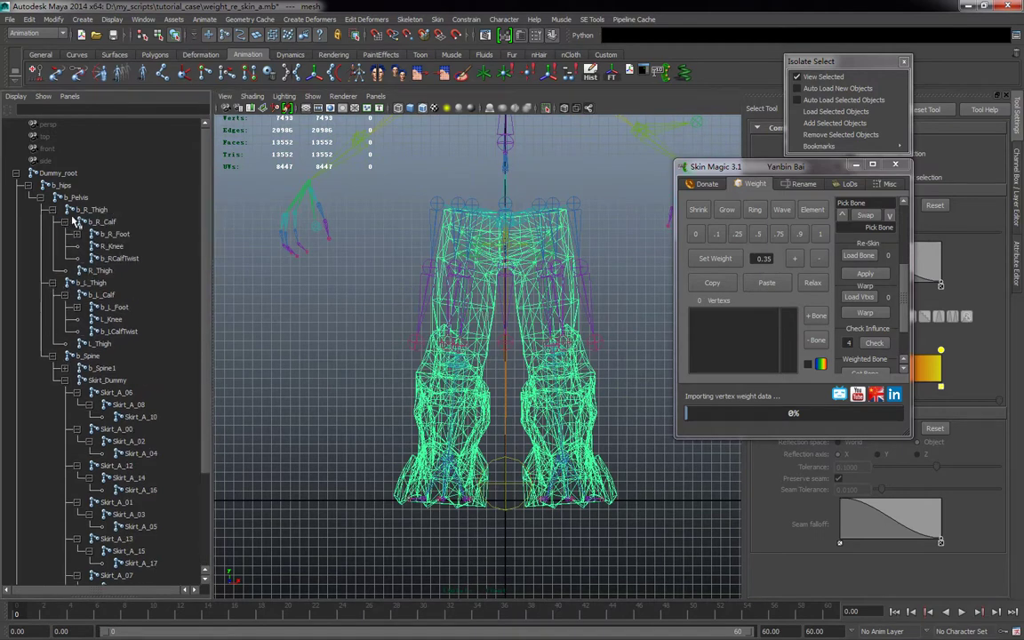
drag(88, 210, 129, 238)
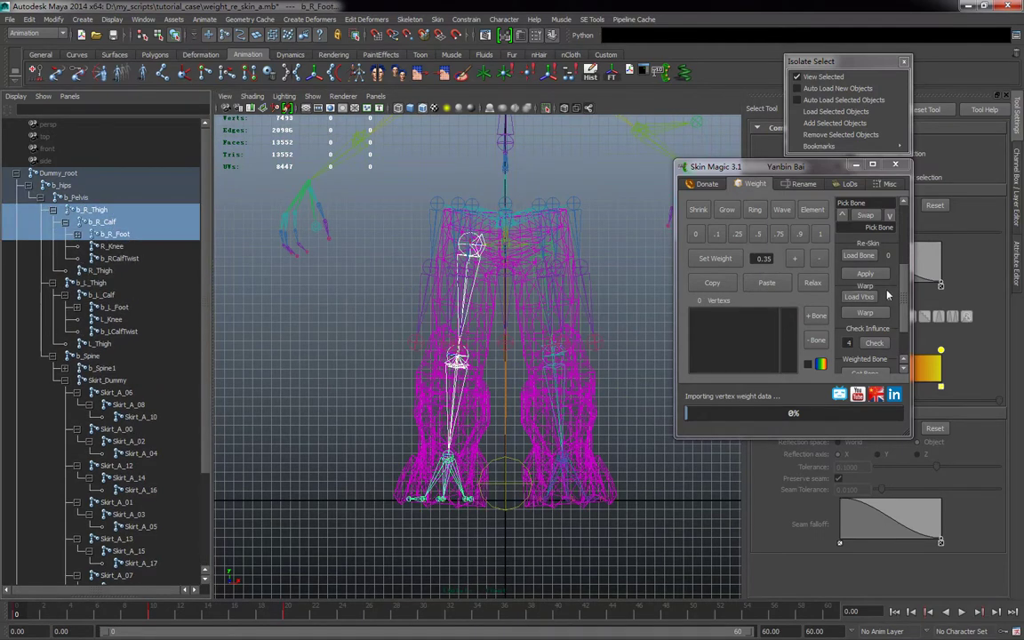
click(859, 257)
Step: Re-skin all right leg vertices to the loaded bones and check the leg deformation through to frame 31
click(475, 325)
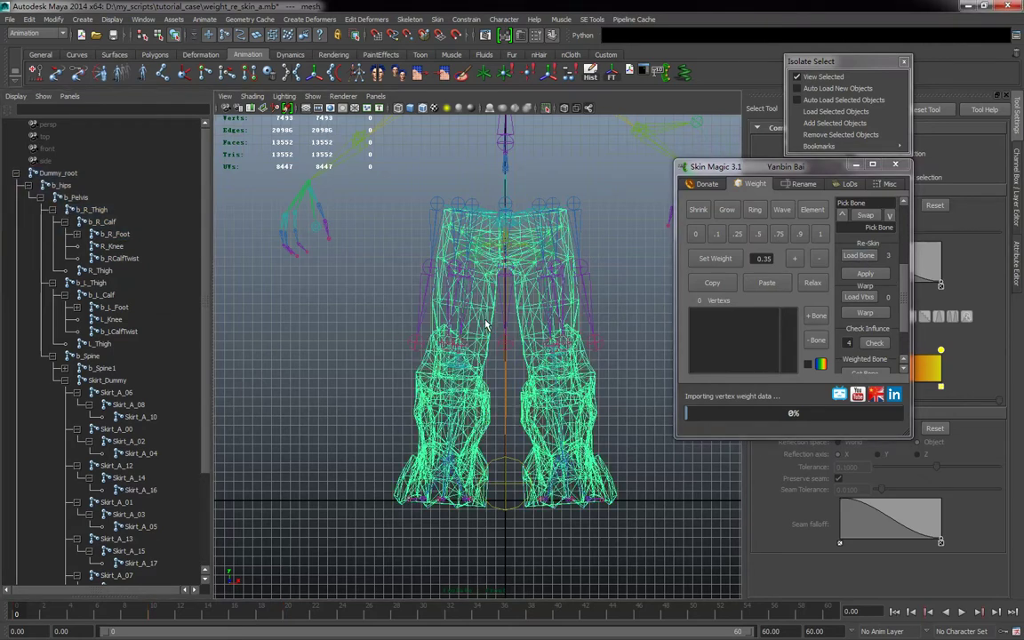
right_drag(476, 326, 345, 254)
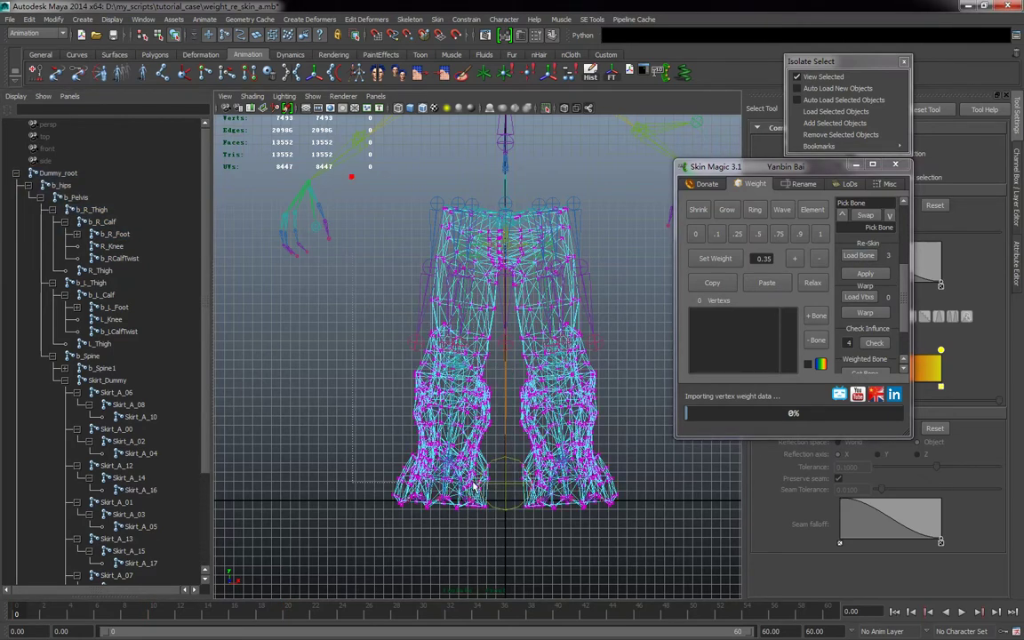
drag(486, 541, 497, 550)
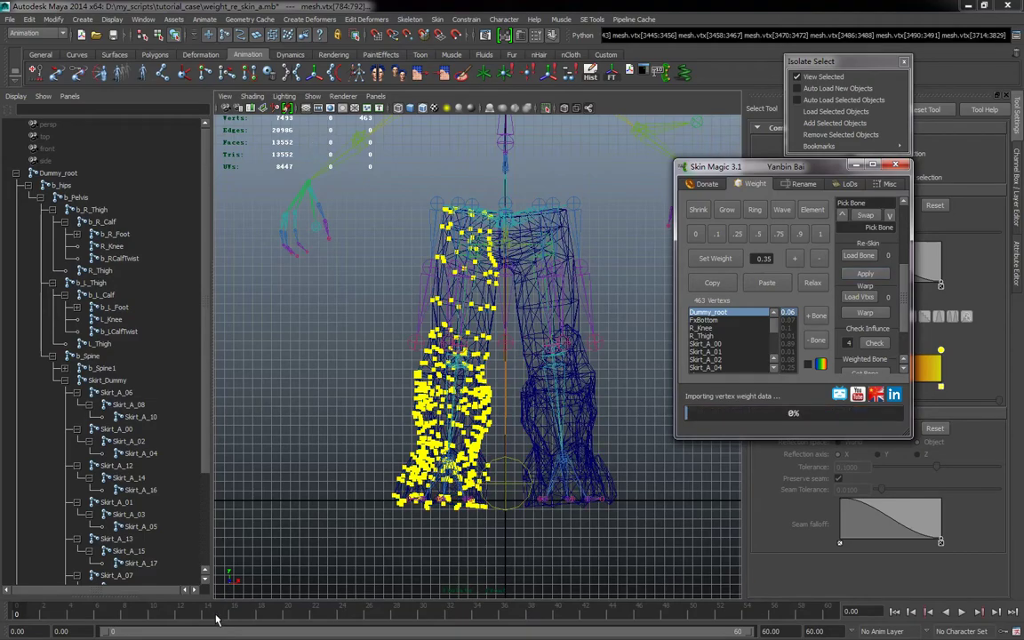
key(alt+v)
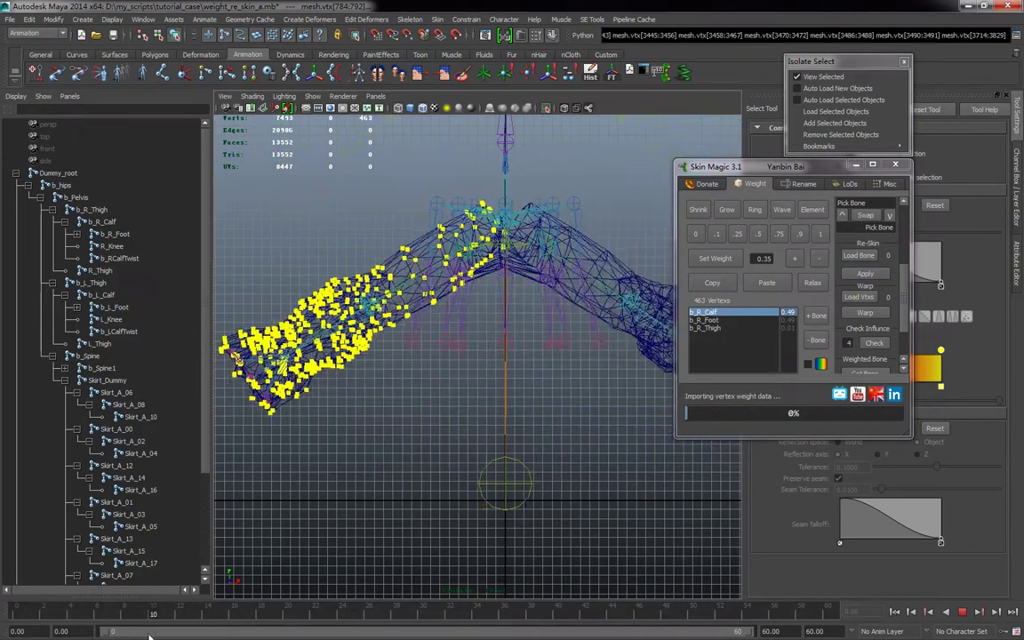
mouse_move(303, 622)
mouse_down()
mouse_move(450, 620)
mouse_move(171, 617)
mouse_move(441, 622)
mouse_move(299, 625)
mouse_move(437, 634)
mouse_up()
Step: Select the waist and crotch vertices, add the b_Pelvis bone as an influence, and set the Dummy_root weight to 1
mouse_move(497, 363)
right_down()
mouse_move(485, 366)
mouse_move(494, 363)
right_up()
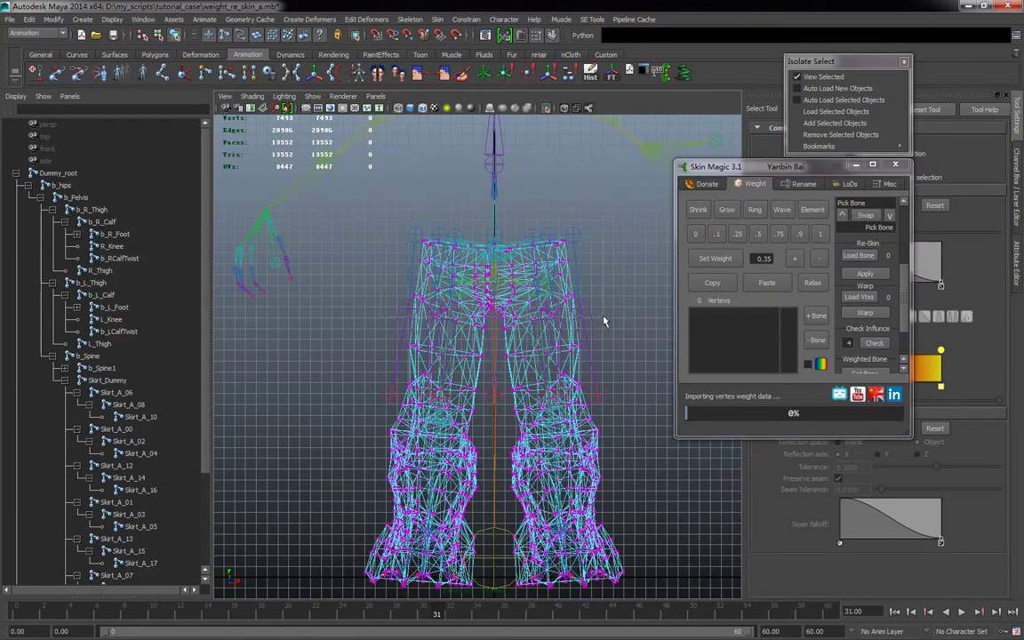
drag(603, 318, 604, 318)
click(815, 315)
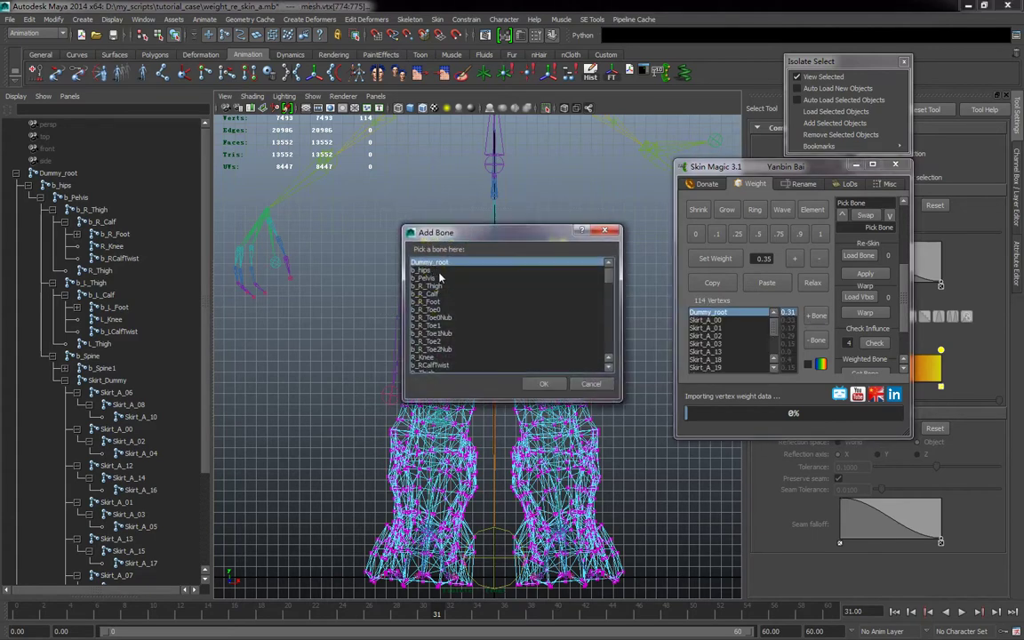
click(438, 279)
click(544, 383)
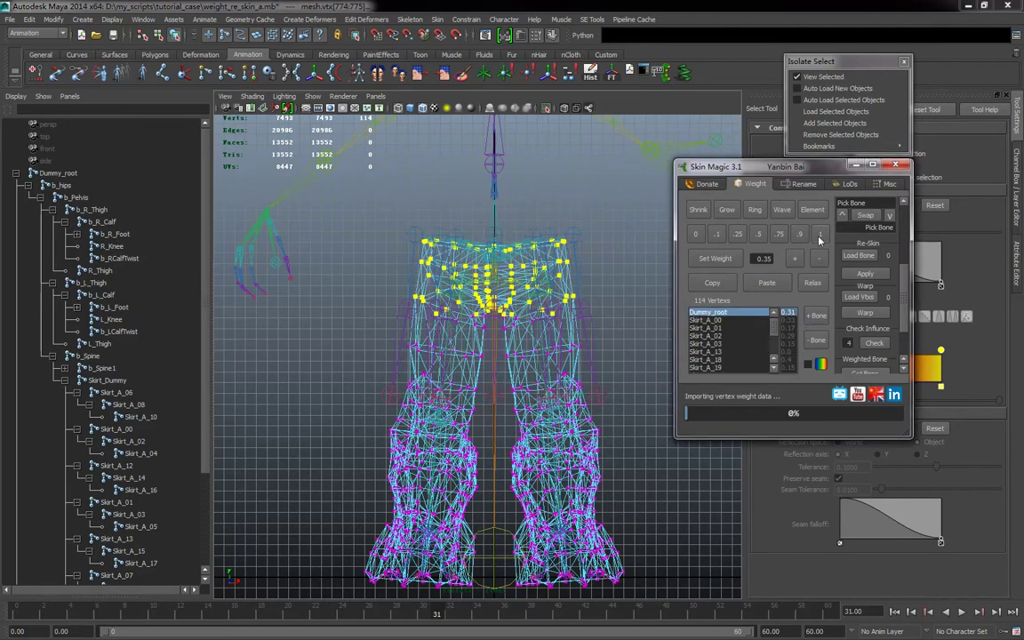
Step: Relax the weights of the vertices where the hips meet the thighs and scrub the animation to frame 0
scroll(387, 301, up, 2)
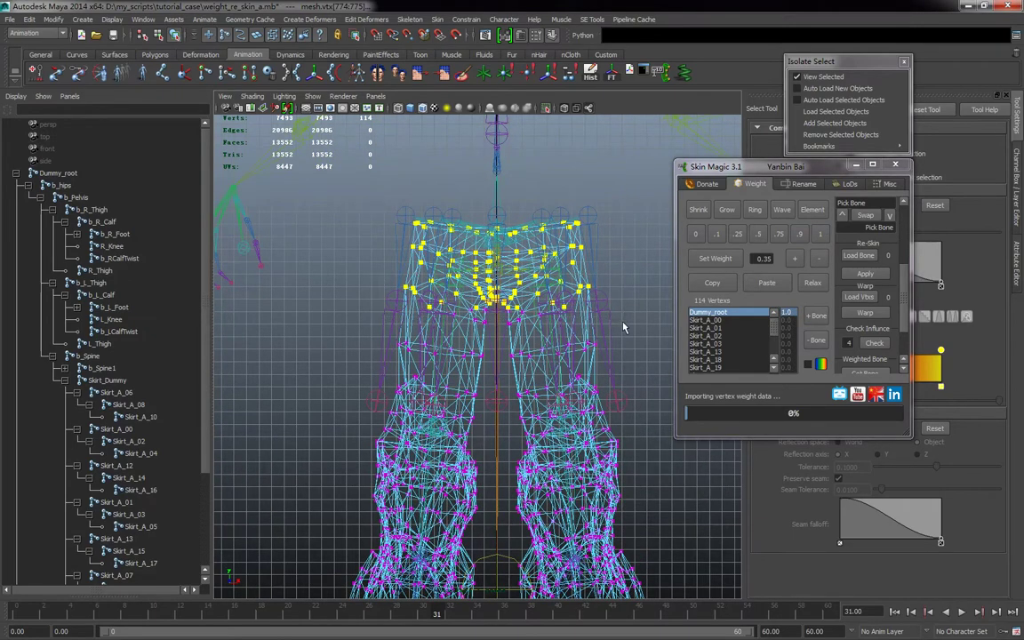
drag(621, 318, 622, 323)
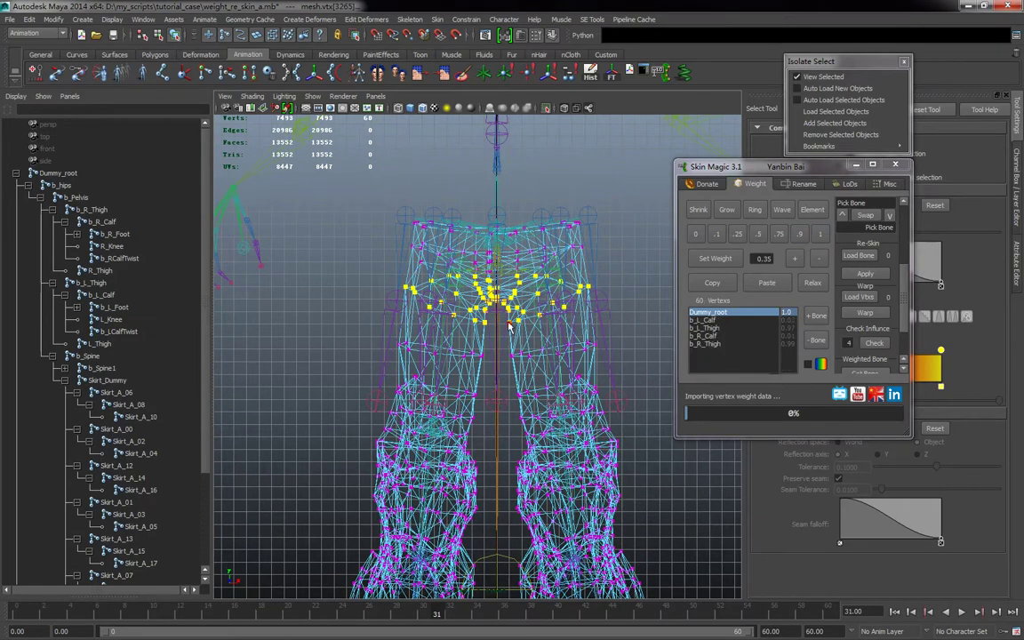
click(813, 284)
mouse_move(45, 613)
mouse_down()
mouse_move(226, 635)
mouse_move(85, 619)
mouse_move(167, 617)
mouse_move(15, 613)
mouse_up()
scroll(538, 481, down, 2)
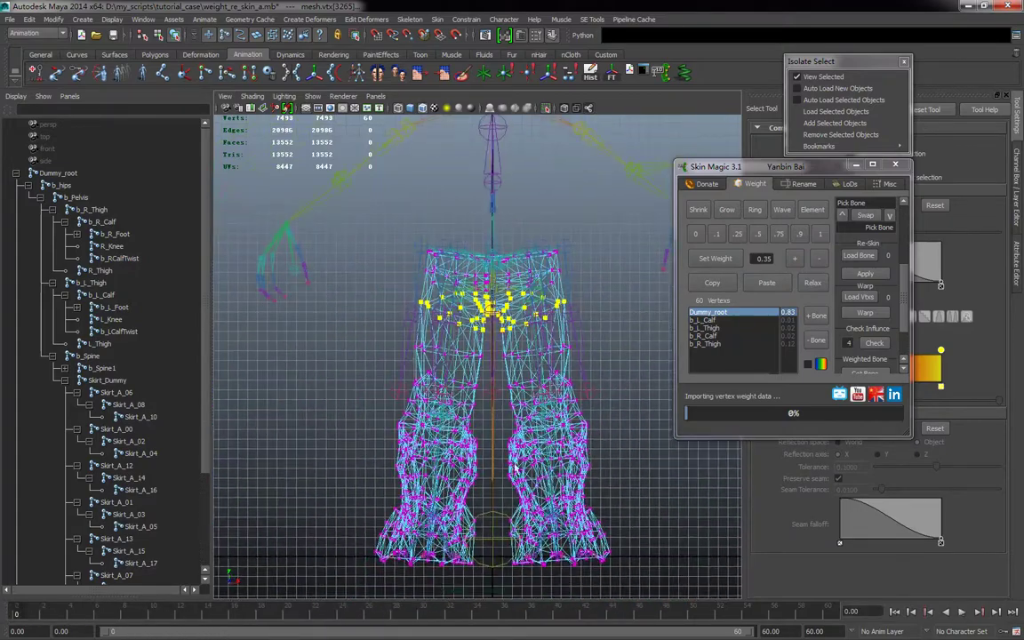
Step: Turn off the isolated view, show the whole character shaded in perspective, and scrub to frame 21 to check the deformation
click(822, 77)
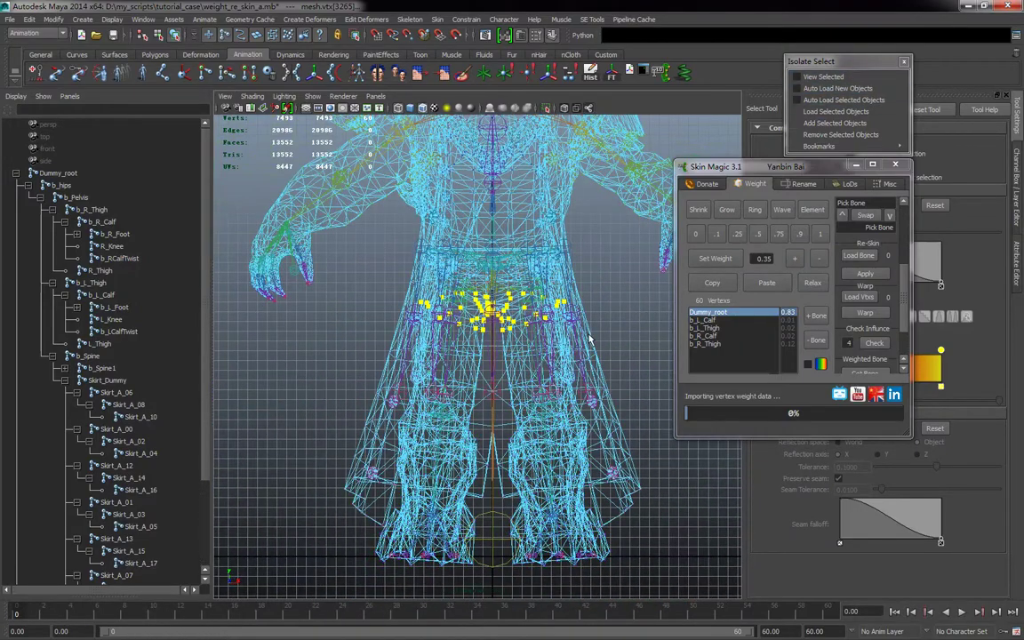
key(5)
alt+drag(580, 349, 612, 300)
key(space)
alt+middle_drag(529, 391, 544, 511)
alt+right_drag(544, 510, 382, 437)
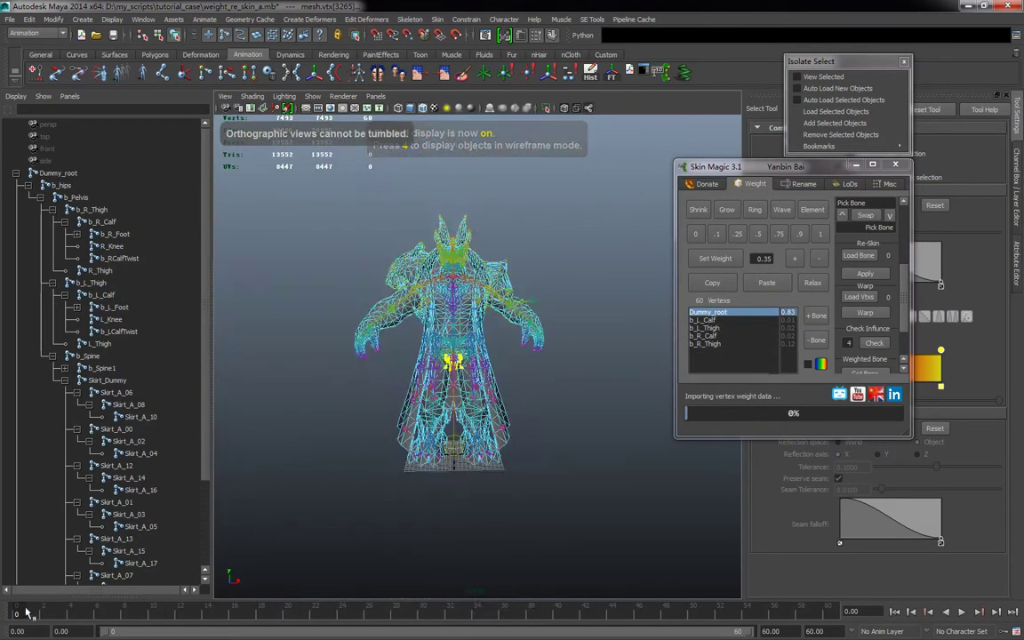
drag(23, 618, 112, 627)
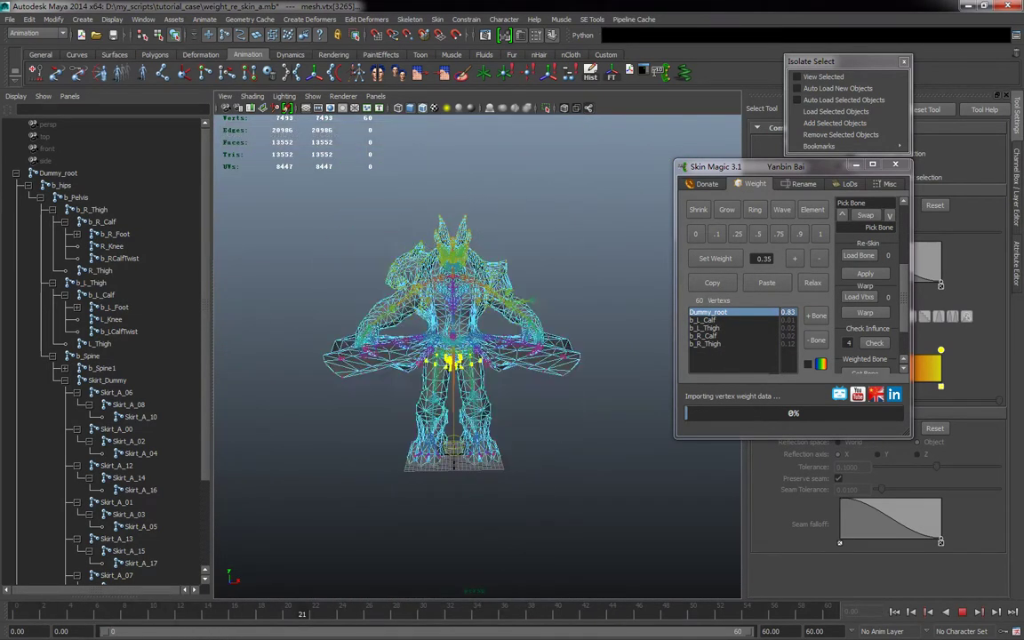
Step: Scrub the animation to frame 19 and examine the hip, leg and coat skirt deformation from several angles
alt+right_drag(336, 237, 441, 541)
alt+middle_drag(443, 544, 500, 550)
alt+drag(500, 551, 514, 471)
drag(179, 618, 286, 631)
mouse_move(488, 470)
alt+mouse_down()
mouse_move(487, 491)
mouse_move(448, 491)
mouse_move(501, 479)
alt+mouse_up()
drag(286, 612, 423, 638)
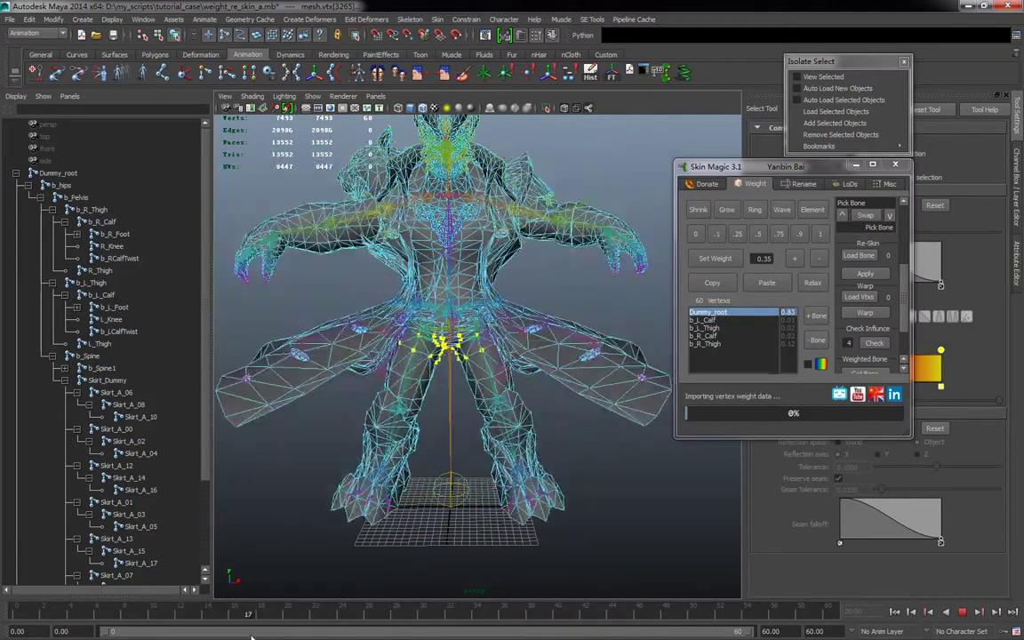
alt+middle_drag(480, 452, 499, 493)
alt+drag(500, 493, 511, 479)
alt+right_drag(510, 480, 532, 472)
alt+drag(533, 473, 400, 475)
alt+right_drag(444, 476, 405, 455)
alt+drag(404, 455, 427, 431)
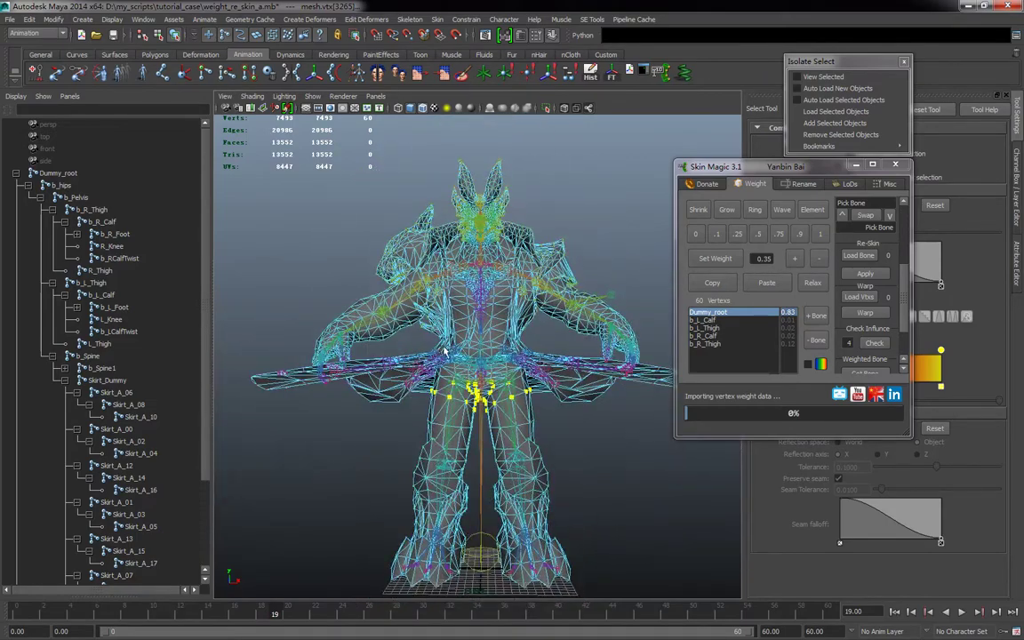
alt+drag(444, 348, 379, 377)
alt+drag(608, 451, 542, 397)
alt+drag(373, 302, 406, 431)
Step: Select the whole coat element from a skirt vertex and isolate it at frame 0
click(379, 438)
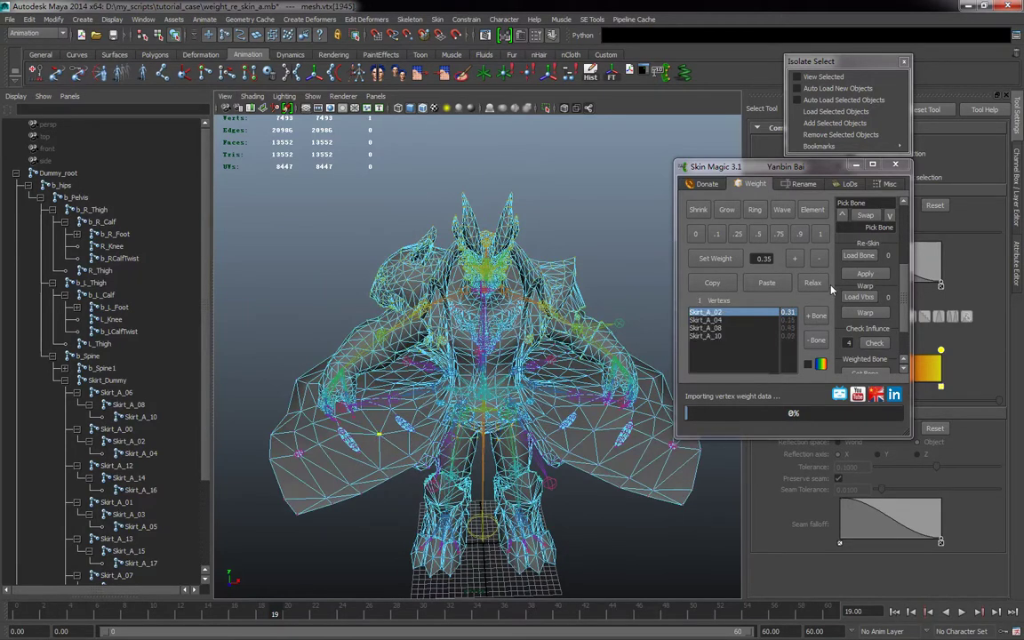
click(811, 217)
key(alt+v)
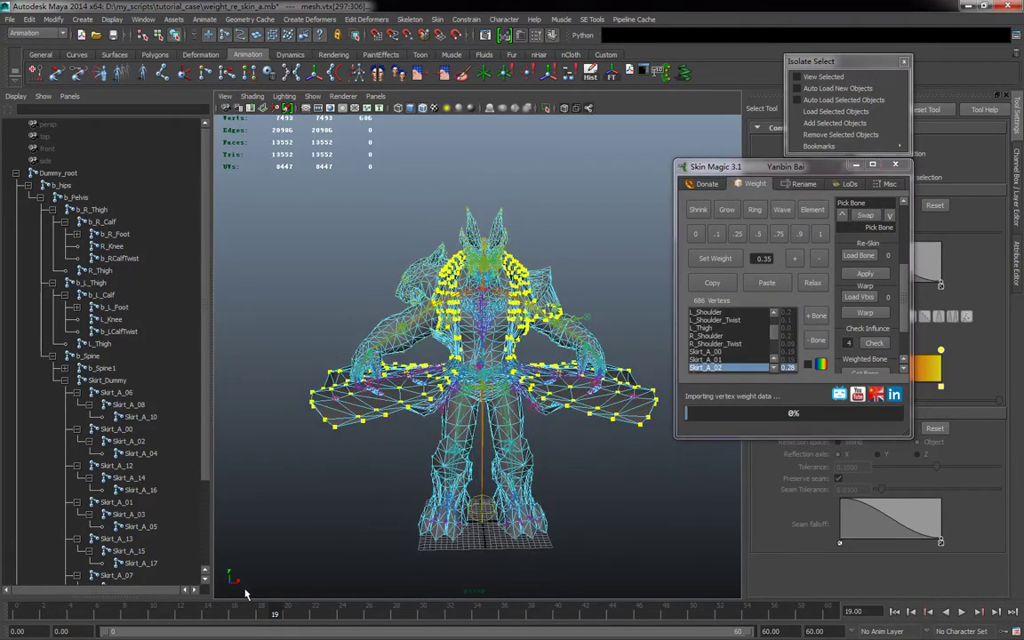
click(823, 77)
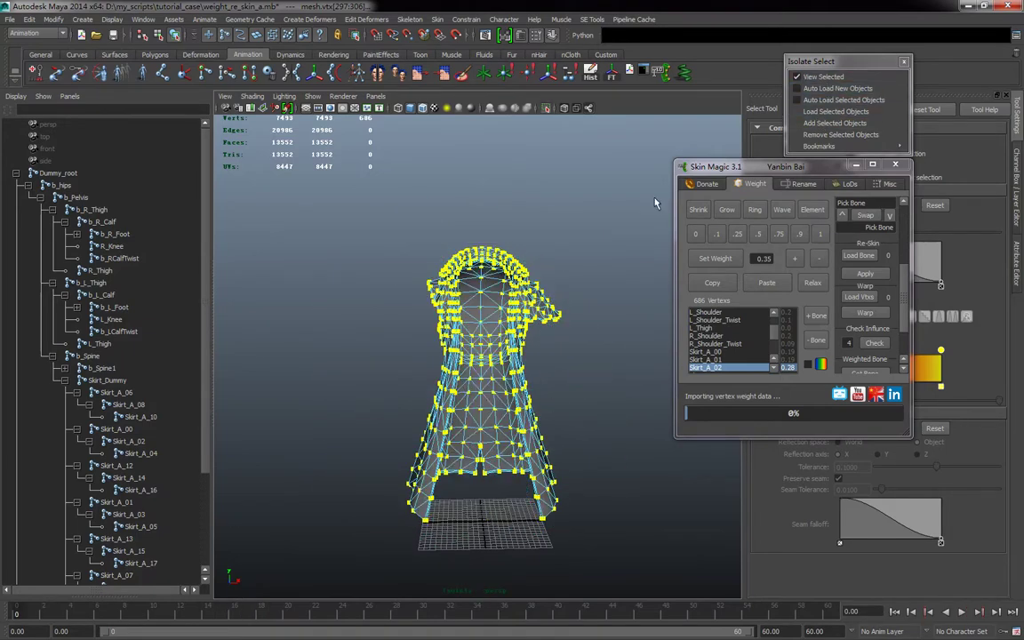
Step: In the wireframe side view, select all coat skirt vertices below the waist and load them as warp source vertices
key(space)
drag(585, 255, 630, 255)
alt+middle_drag(489, 360, 484, 408)
key(4)
key(4)
drag(332, 272, 599, 572)
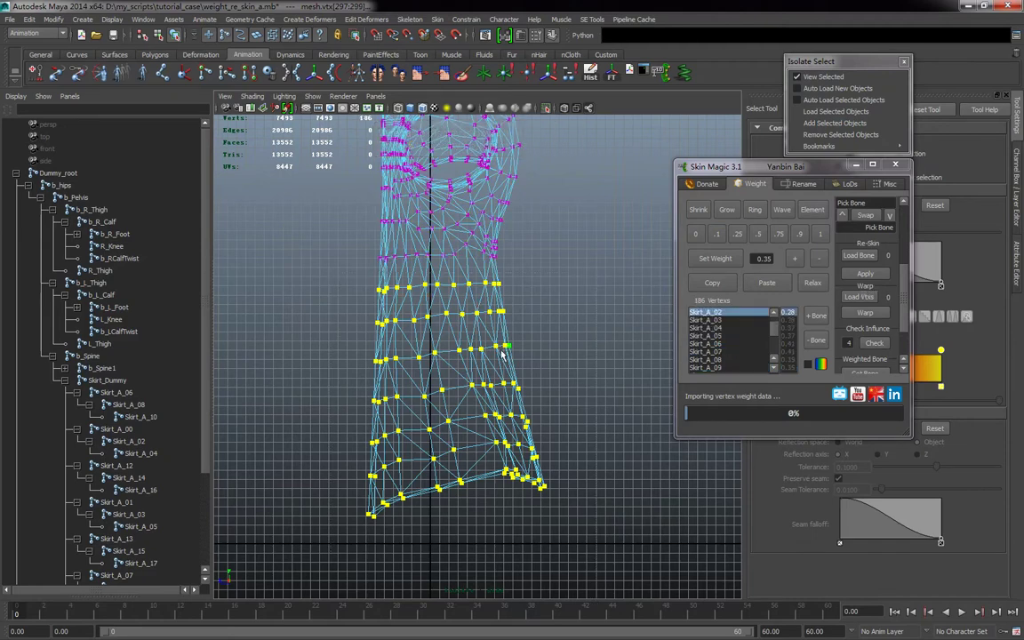
click(569, 316)
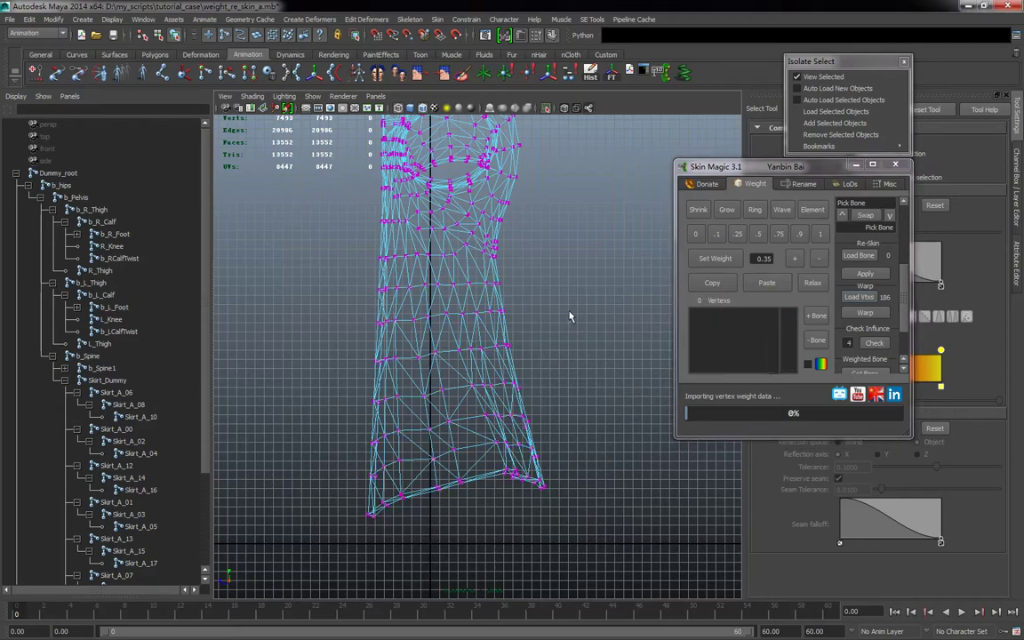
Step: Show the whole character shaded in perspective again and play the animation to frame 24 to expose the detached strips
key(space)
drag(569, 315, 571, 286)
alt+drag(487, 389, 494, 380)
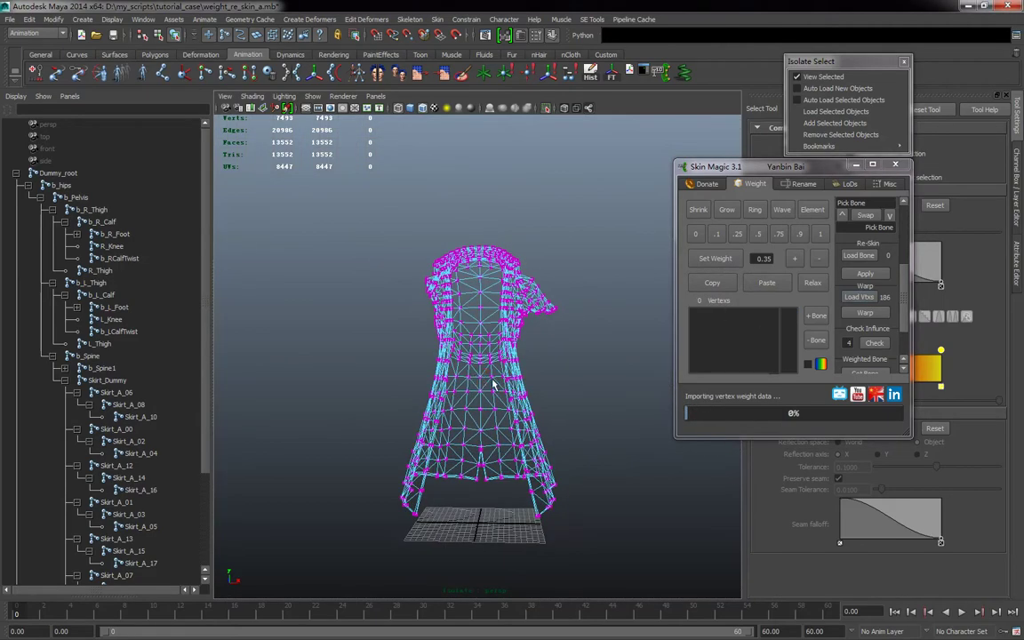
click(823, 77)
scroll(502, 259, up, 5)
key(5)
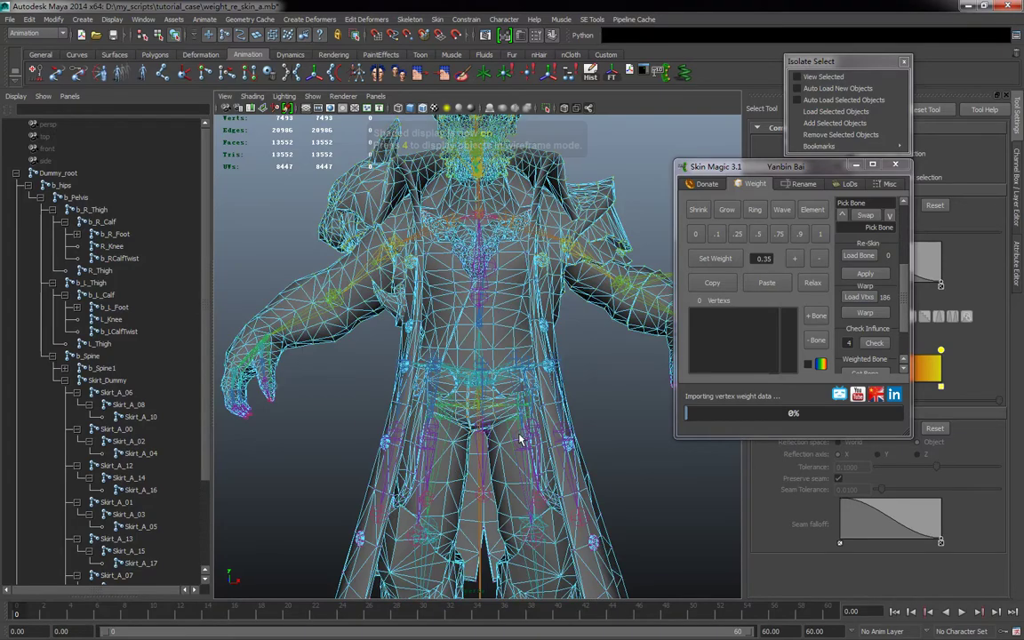
key(alt+v)
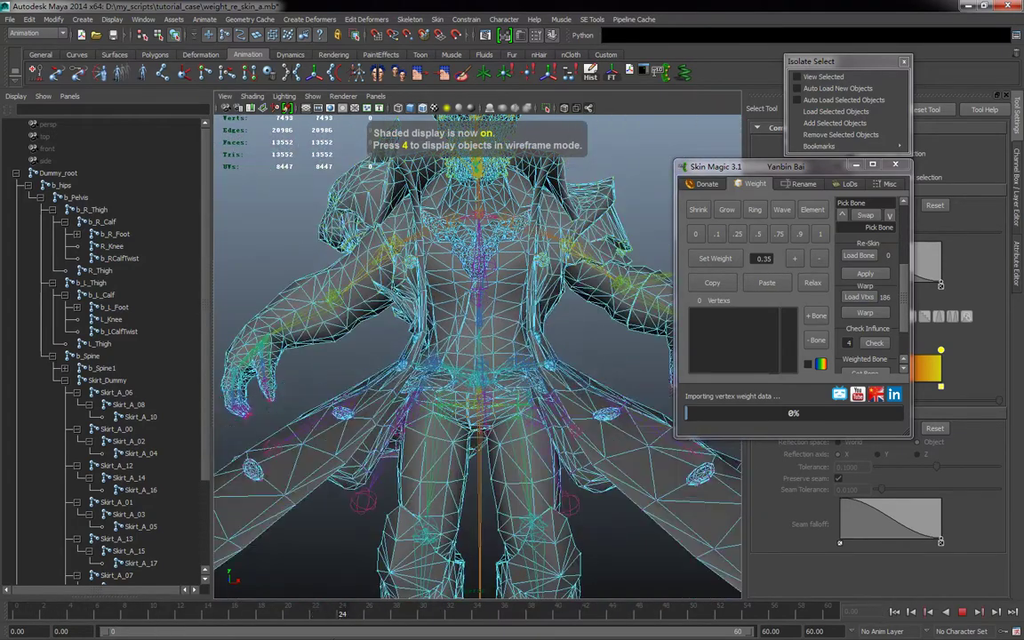
key(alt+v)
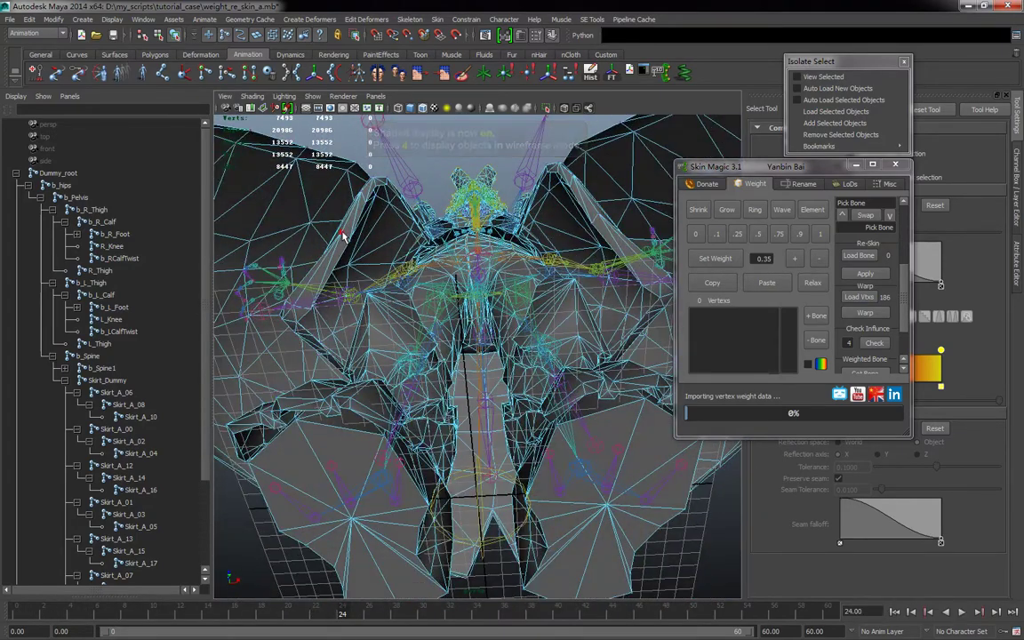
Step: Select the two detached strips on either side of the coat skirt as whole elements and warp them to the loaded vertices
click(341, 234)
shift+click(597, 216)
alt+right_drag(597, 218, 537, 264)
click(812, 210)
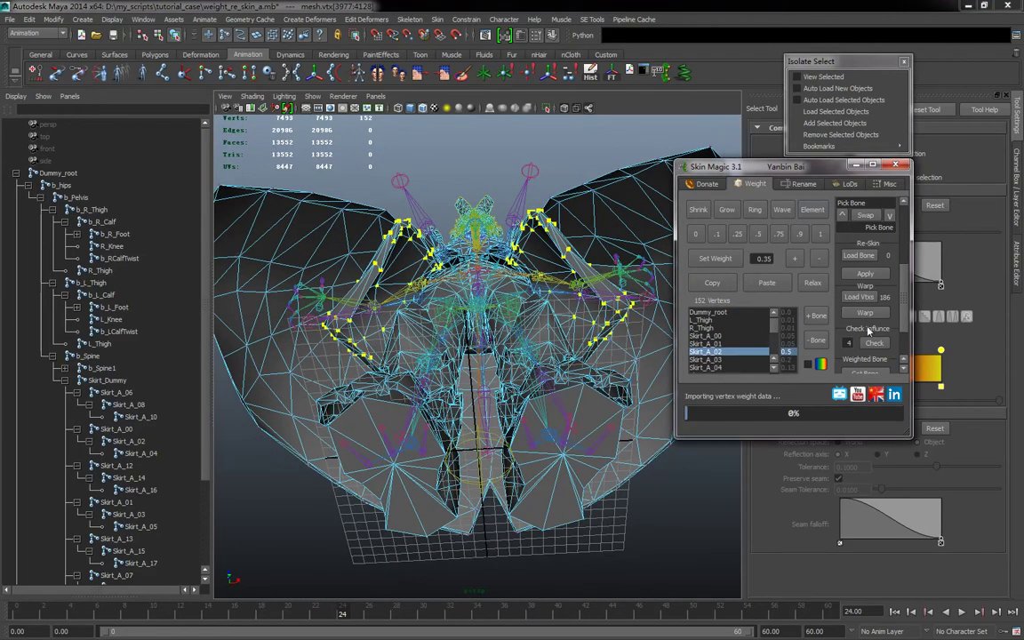
alt+drag(446, 377, 446, 384)
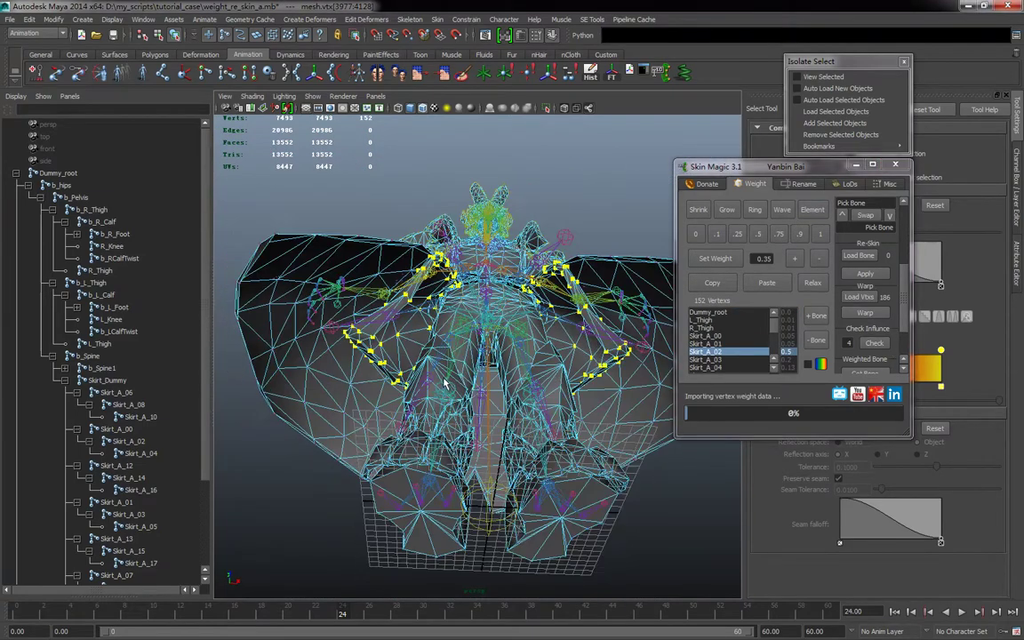
click(864, 316)
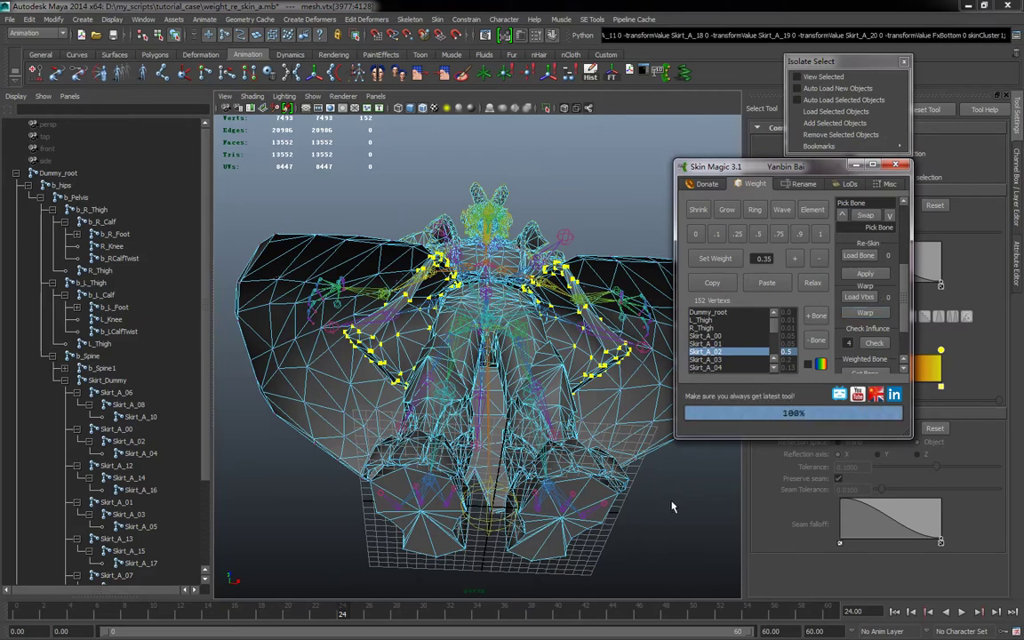
Step: Play and scrub the animation between frames 0 and 22 to check how the strips follow the coat
alt+drag(391, 302, 460, 370)
key(alt+v)
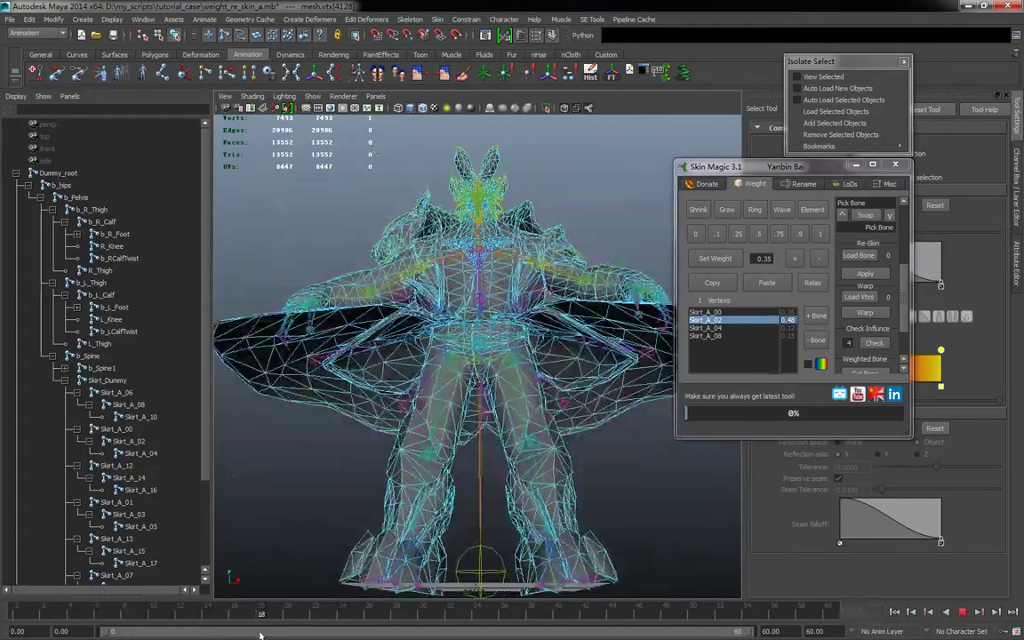
drag(233, 615, 2, 630)
alt+drag(353, 452, 366, 491)
alt+right_drag(366, 490, 452, 480)
alt+middle_drag(451, 480, 439, 548)
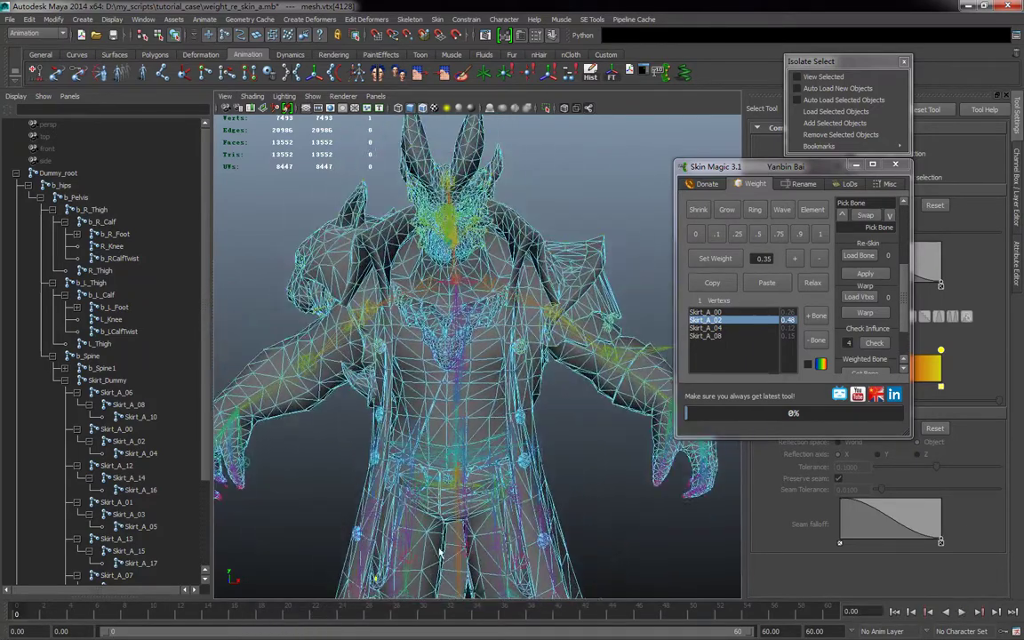
key(alt+v)
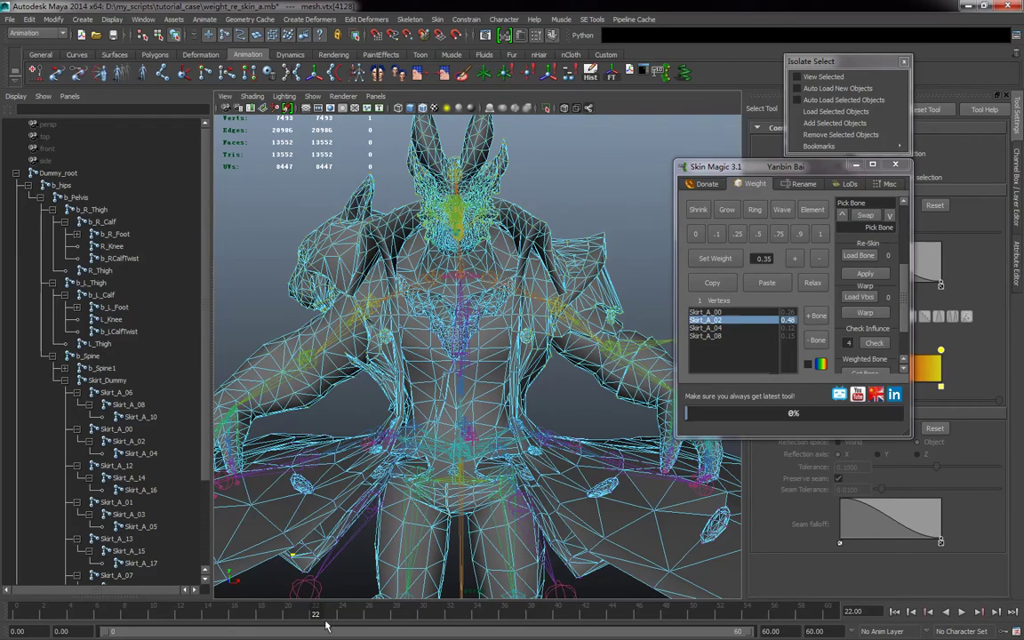
drag(330, 624, 16, 615)
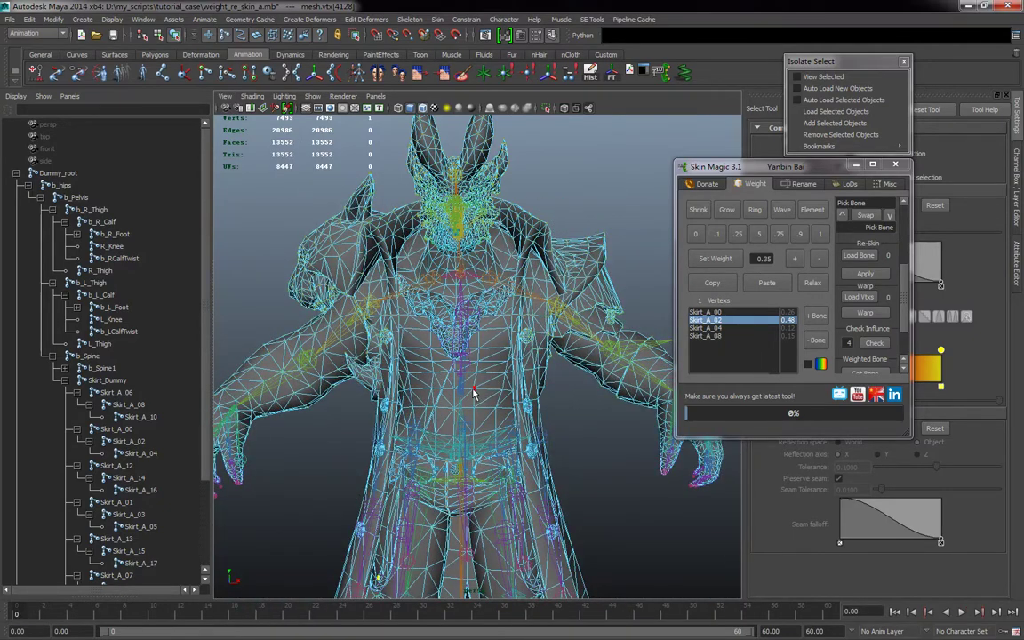
Step: Select the whole torso element together with the Dummy_root skeleton and isolate them in wireframe at frame 0
click(473, 394)
click(807, 214)
ctrl+click(59, 172)
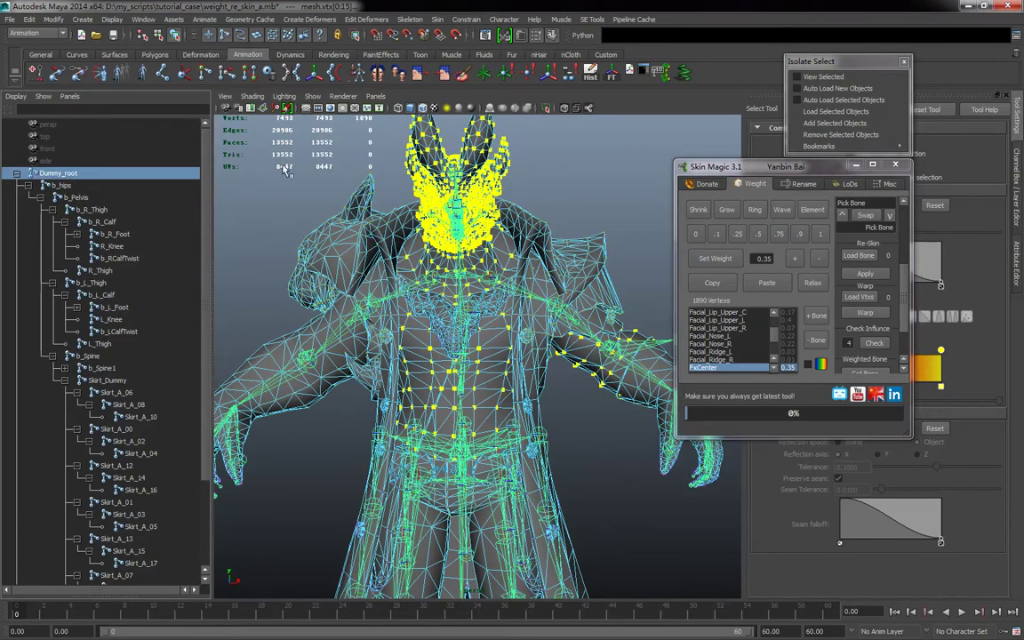
click(822, 77)
alt+drag(451, 362, 446, 309)
alt+right_drag(446, 309, 478, 322)
alt+middle_drag(478, 322, 502, 389)
alt+drag(502, 388, 534, 493)
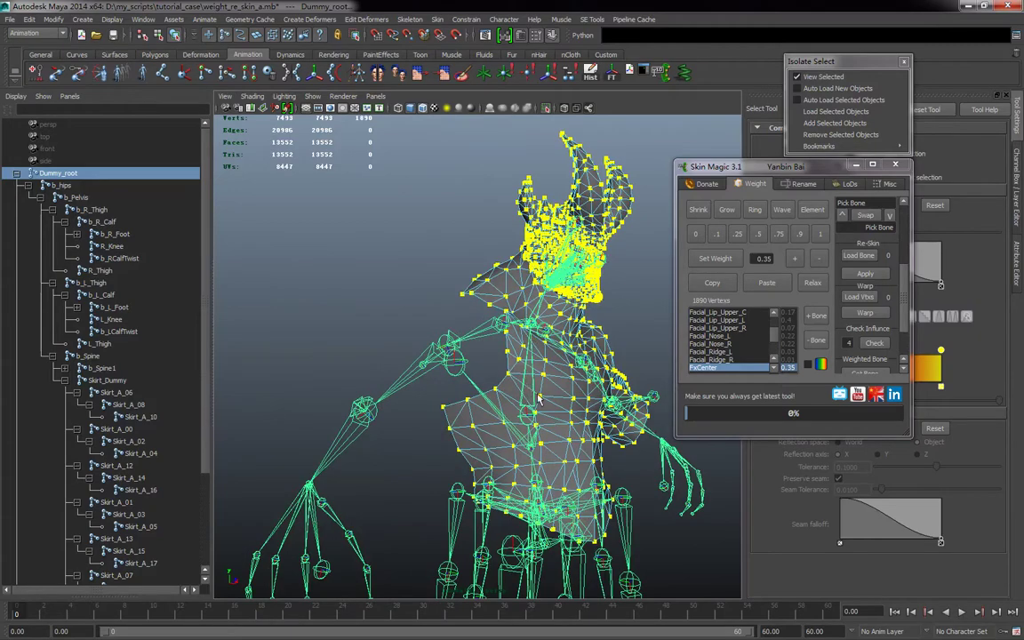
alt+drag(541, 504, 410, 325)
alt+drag(479, 503, 505, 437)
key(4)
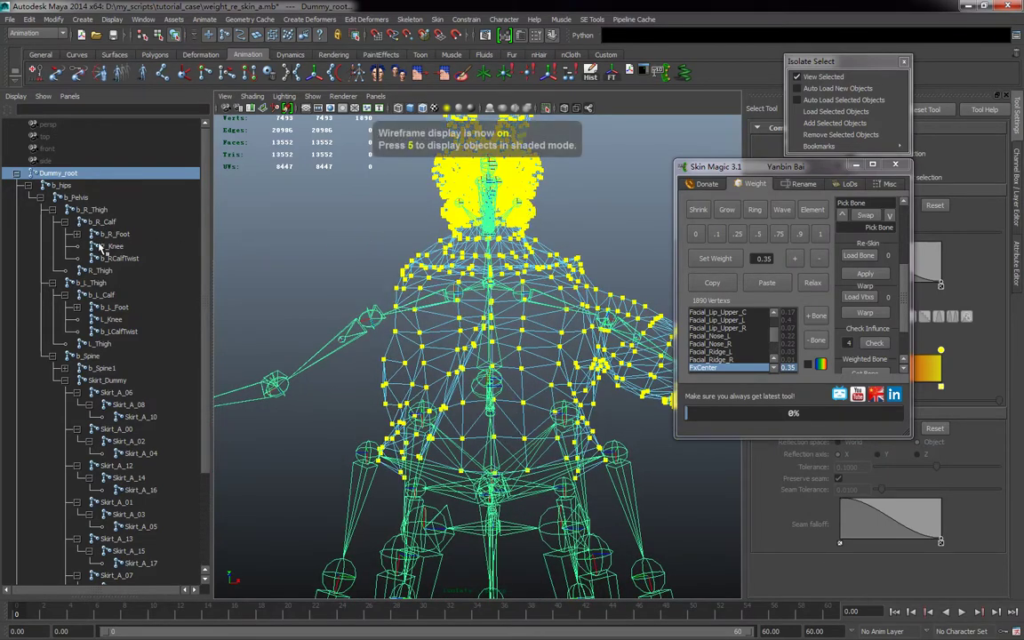
Step: Expand the spine hierarchy and select the bones from b_Spine through b_Spine3 and b_Neck
click(65, 367)
click(76, 381)
drag(88, 357, 134, 397)
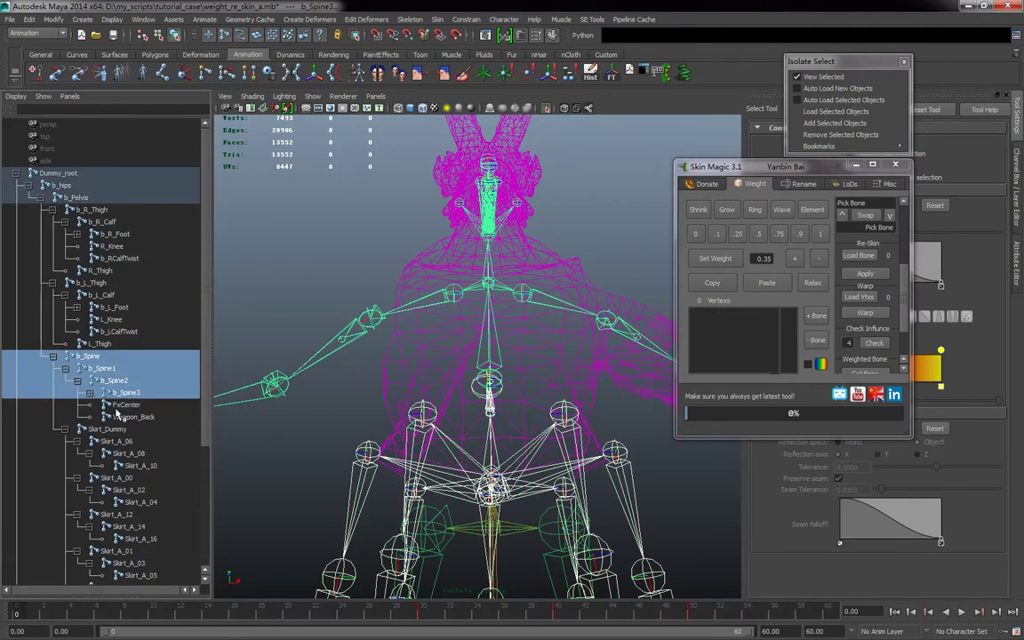
click(83, 391)
click(89, 392)
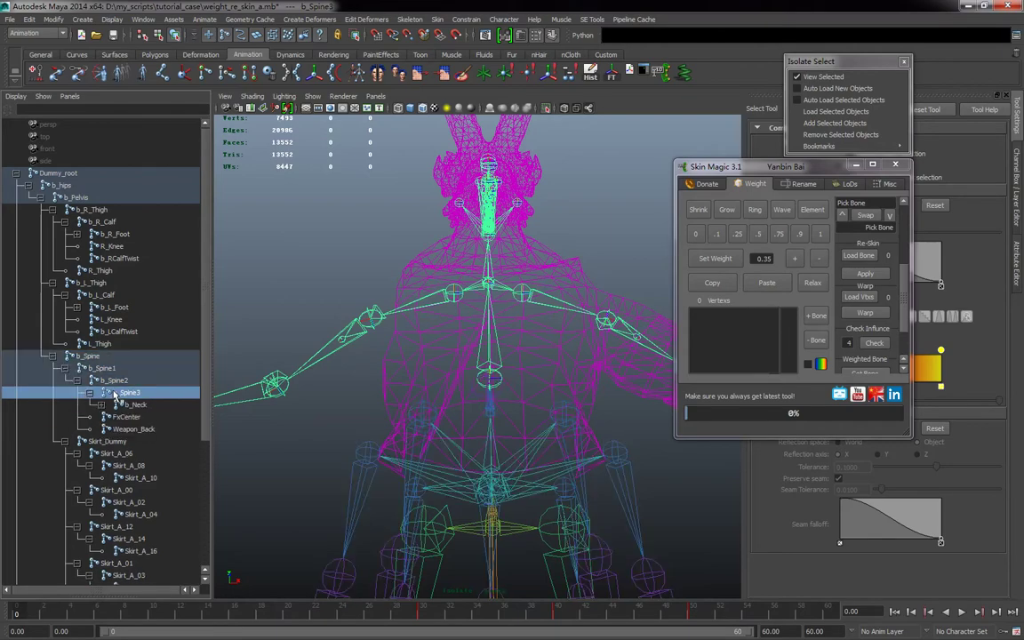
click(103, 360)
drag(105, 365, 143, 408)
alt+drag(421, 311, 411, 389)
scroll(116, 432, down, 3)
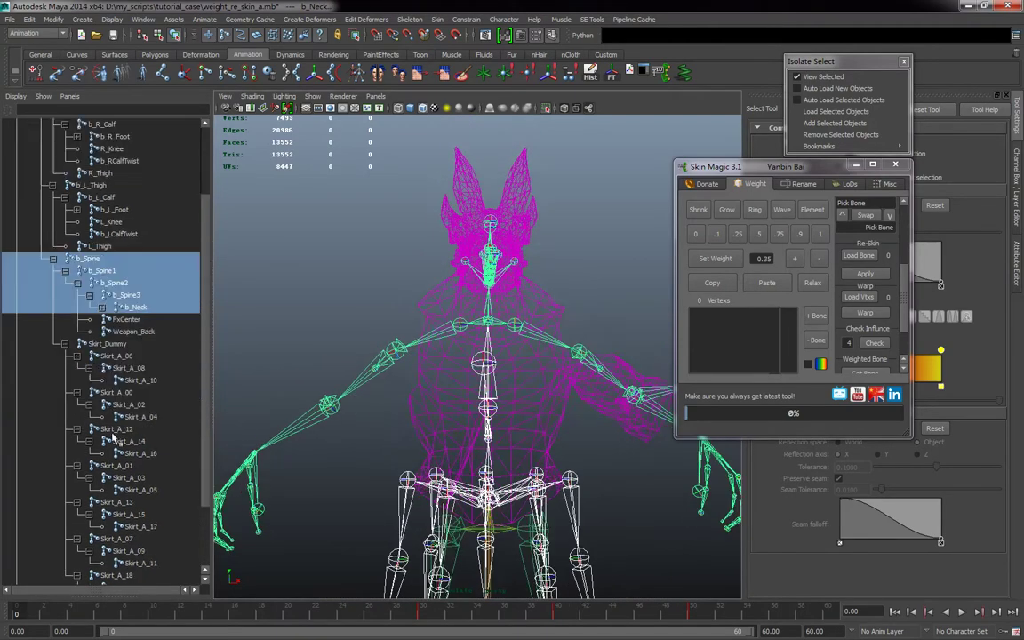
Step: Add the left and right clavicle bones to the spine selection and load them as Re-Skin bones
click(102, 307)
ctrl+click(160, 335)
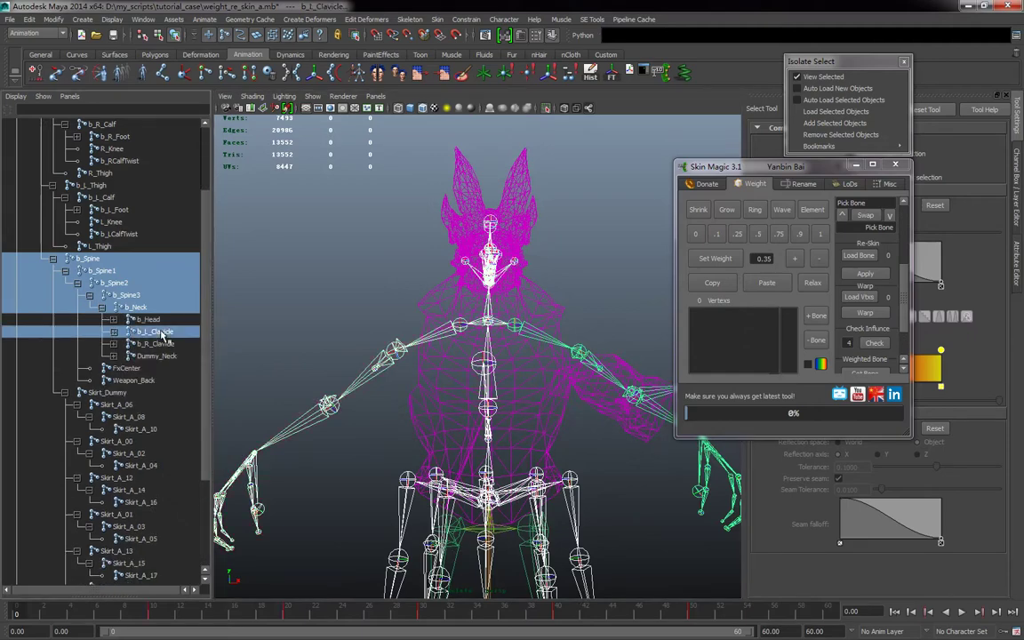
ctrl+click(161, 345)
alt+right_drag(514, 397, 538, 421)
alt+middle_drag(538, 421, 523, 380)
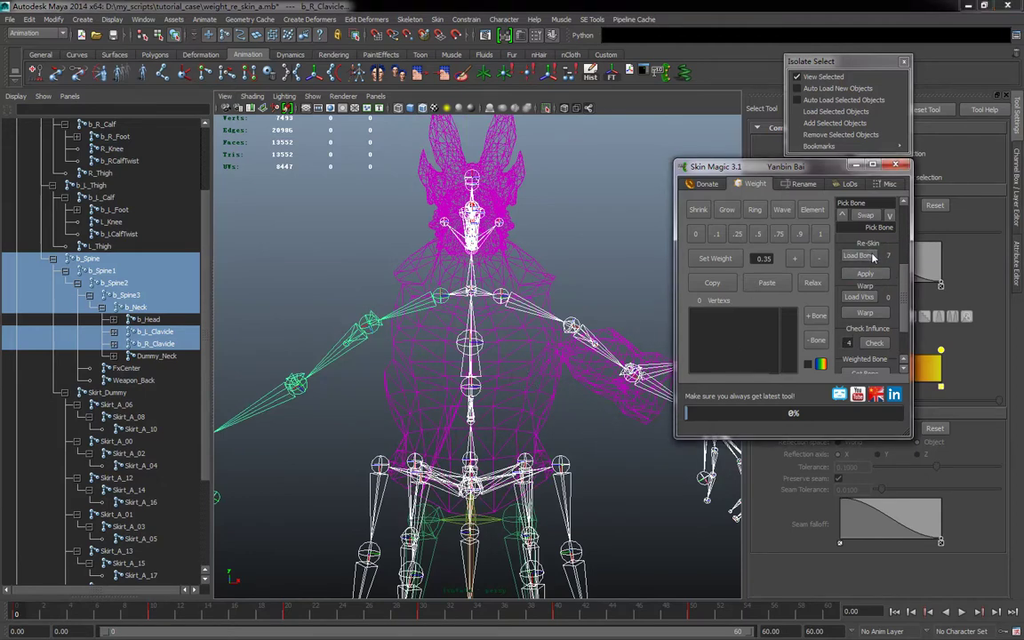
Step: Select the torso vertices from the neck to the waist, excluding the separate arm piece, and re-skin them to the loaded bones
click(520, 373)
right_click(519, 373)
right_drag(490, 381, 486, 379)
alt+drag(513, 420, 503, 396)
alt+middle_drag(503, 396, 489, 445)
alt+drag(489, 444, 534, 409)
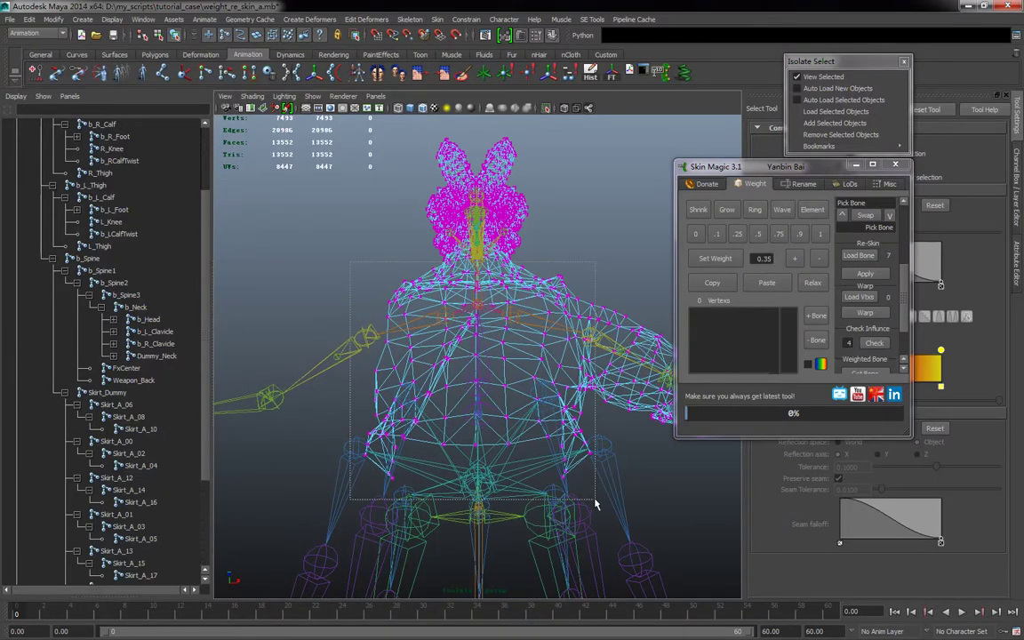
drag(347, 251, 595, 503)
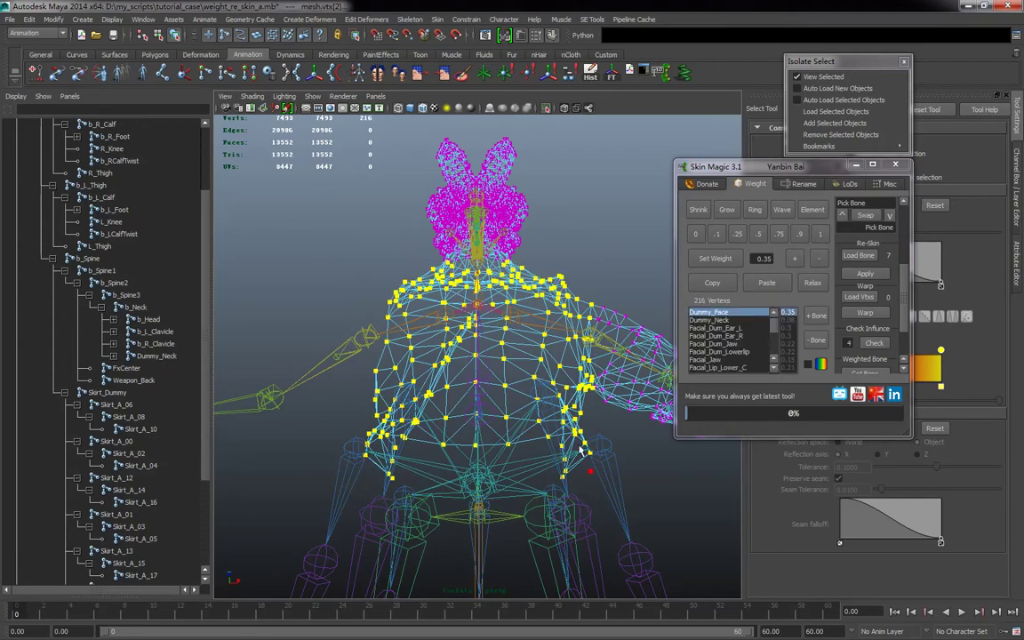
alt+drag(559, 391, 542, 400)
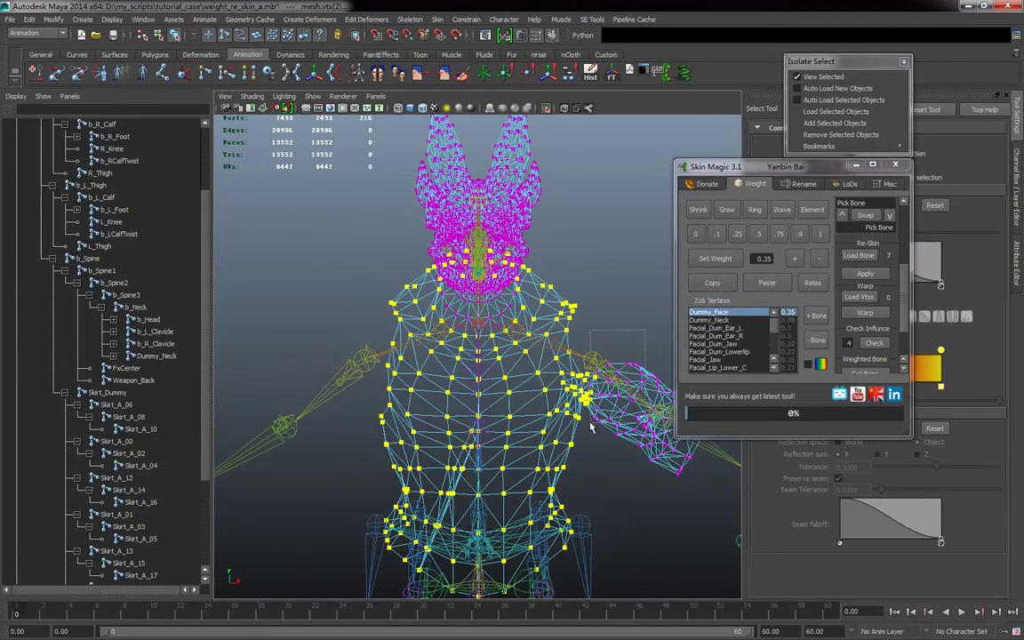
alt+right_drag(551, 436, 491, 459)
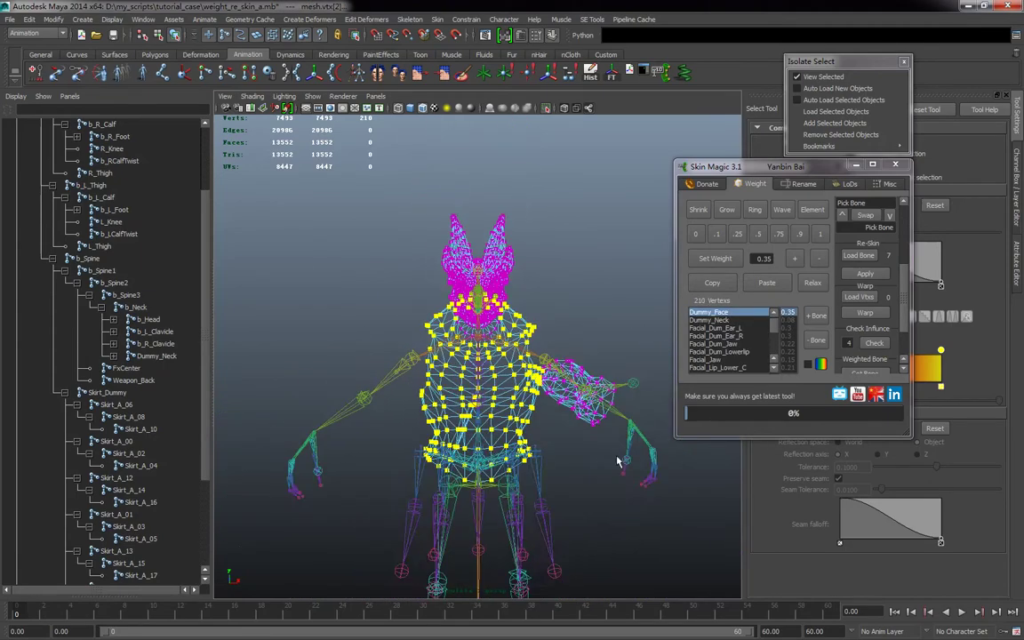
click(865, 275)
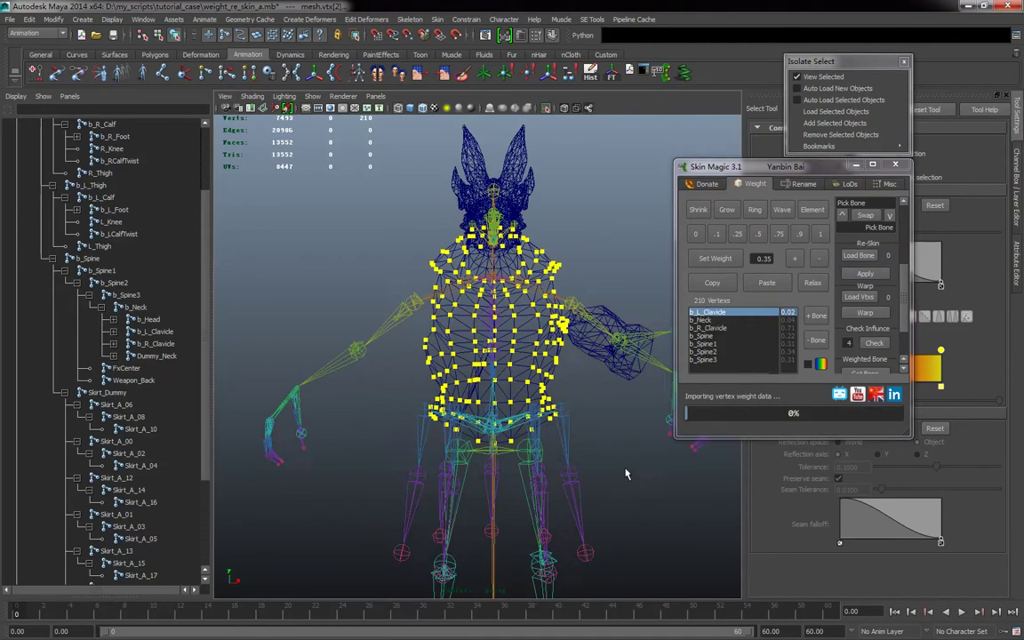
Step: Show the whole character shaded, play and scrub the animation to check the torso deformation, and isolate the re-skinned torso vertices
key(5)
click(822, 76)
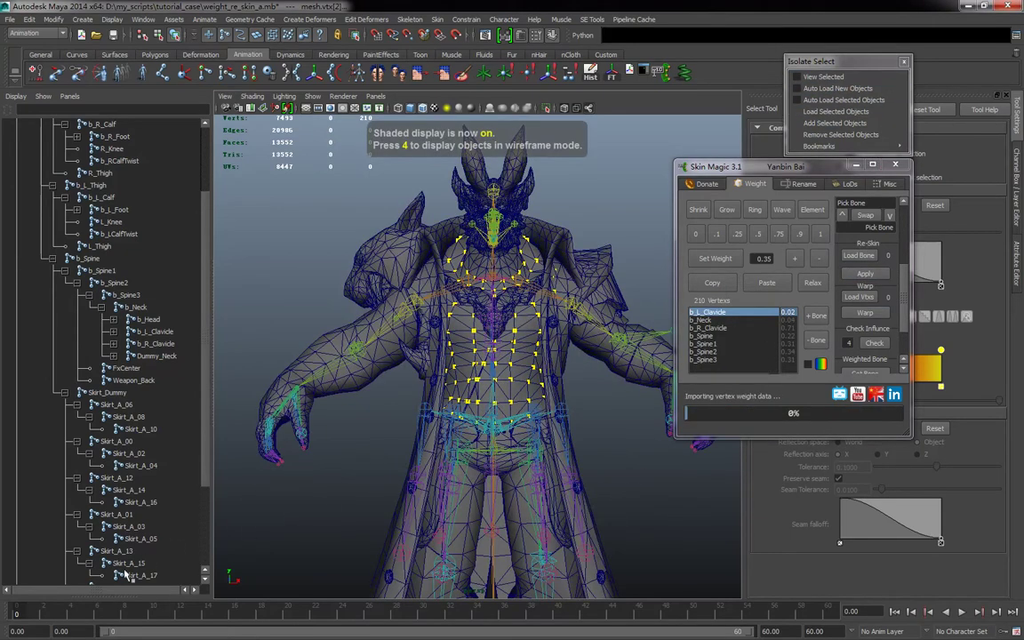
key(alt+v)
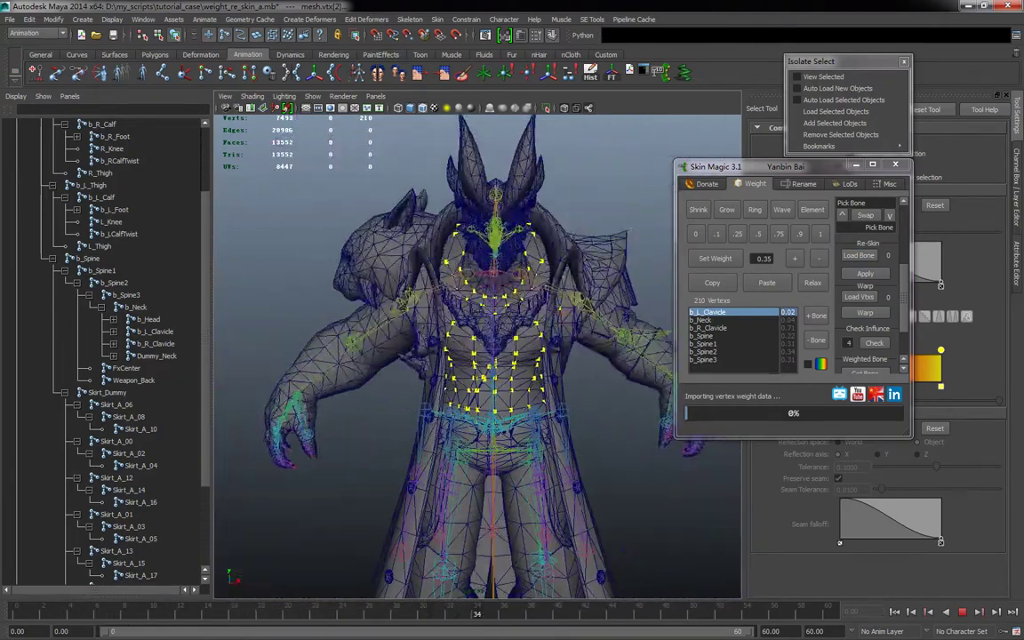
drag(420, 629, 313, 613)
key(alt+v)
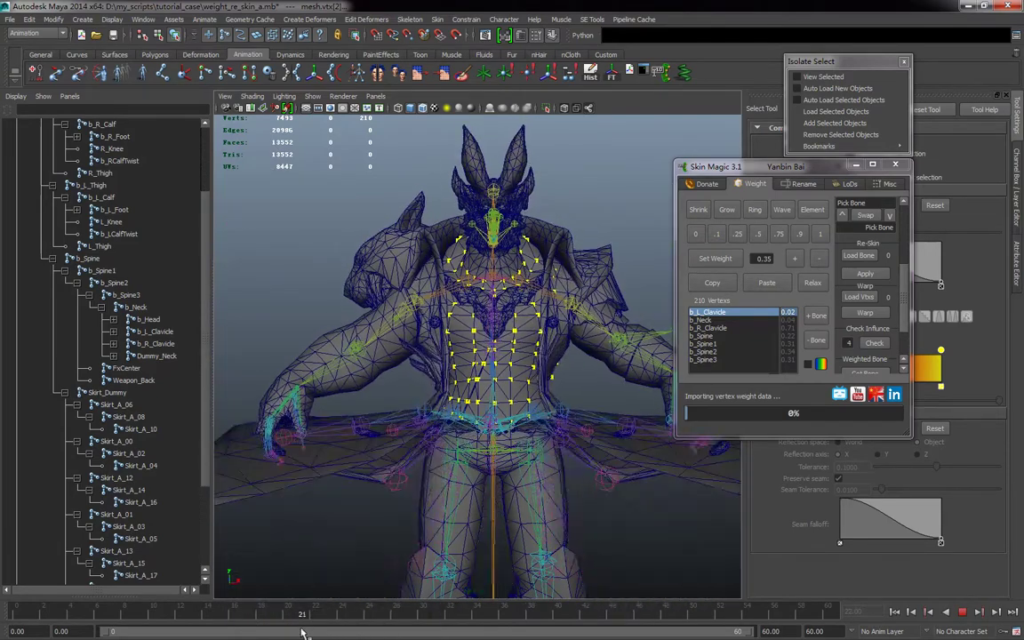
drag(547, 626, 350, 612)
click(836, 76)
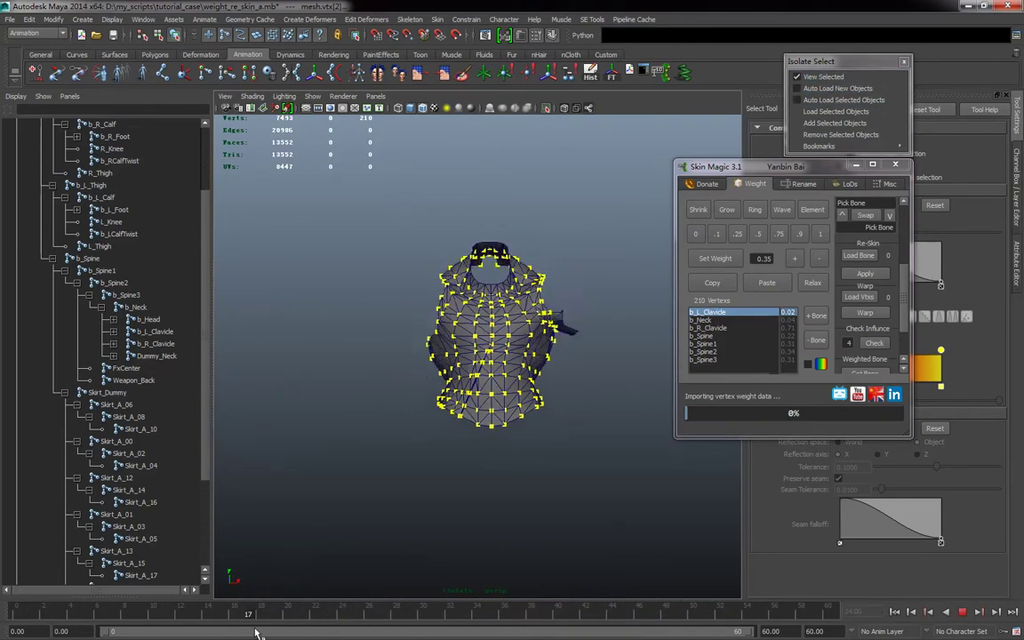
Step: Play the animation and examine the isolated torso's deformation from several angles
alt+drag(569, 471, 519, 529)
drag(451, 613, 475, 611)
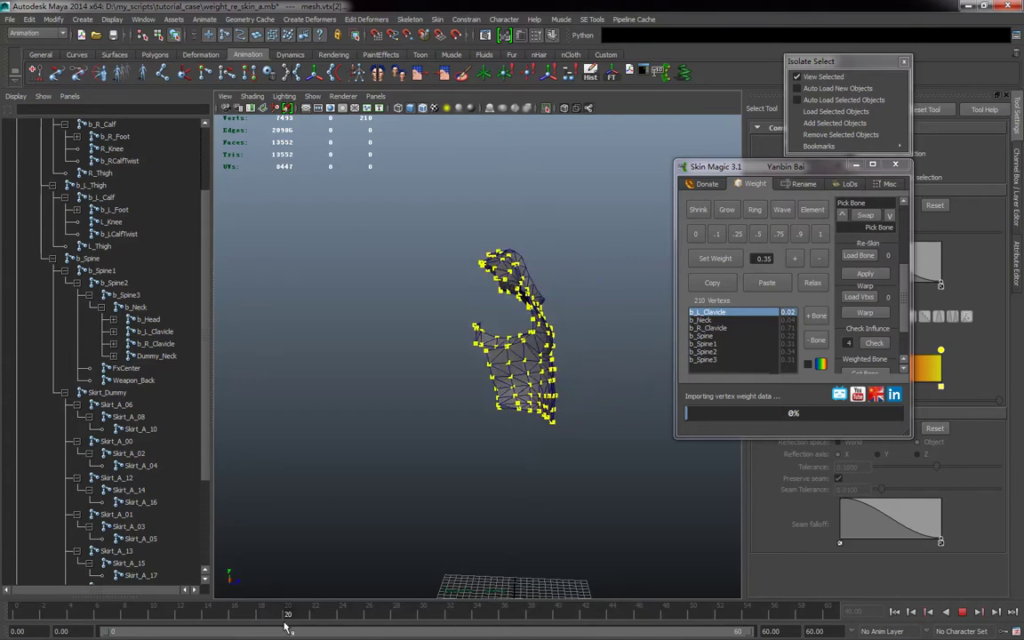
key(alt+v)
alt+drag(479, 473, 373, 443)
alt+right_drag(378, 440, 423, 428)
alt+middle_drag(495, 409, 477, 427)
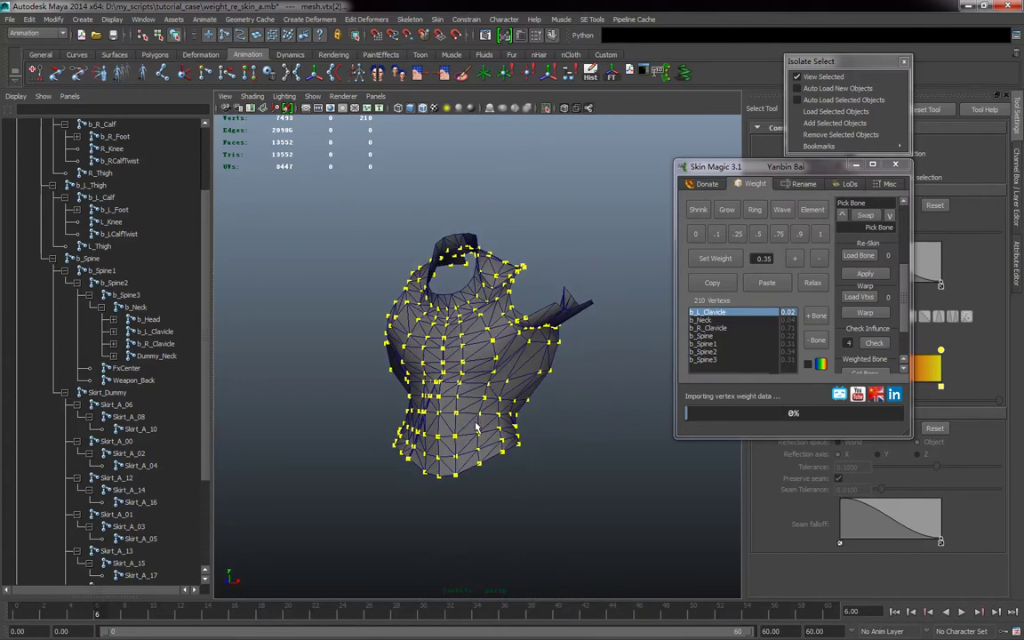
alt+drag(477, 428, 486, 413)
Step: Show the whole character, select the coat's full element starting from one vertex, and isolate it
click(810, 78)
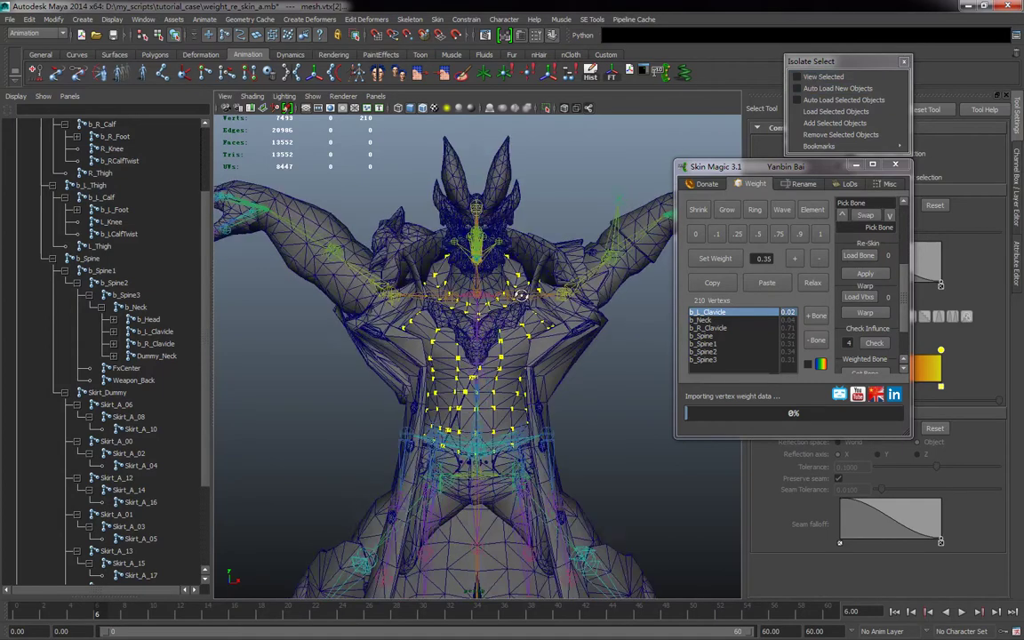
key(F8)
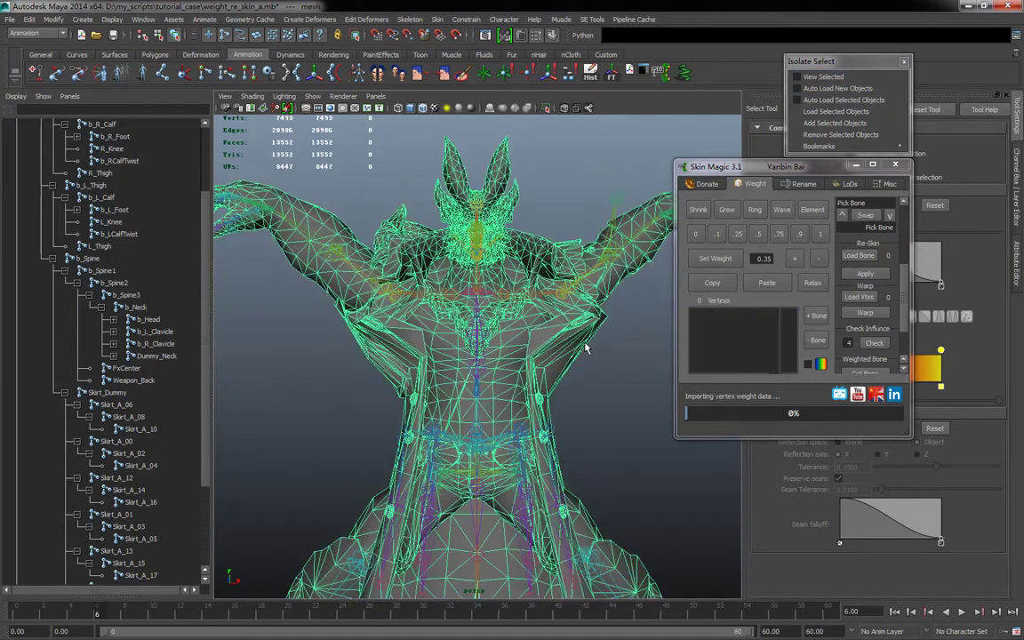
right_drag(584, 348, 581, 351)
click(592, 365)
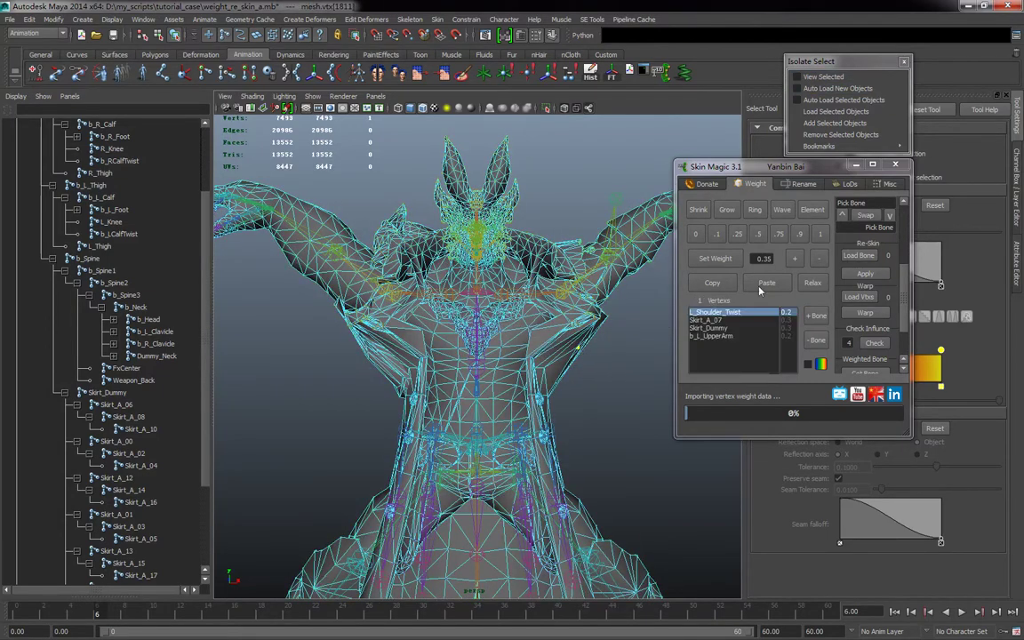
click(822, 211)
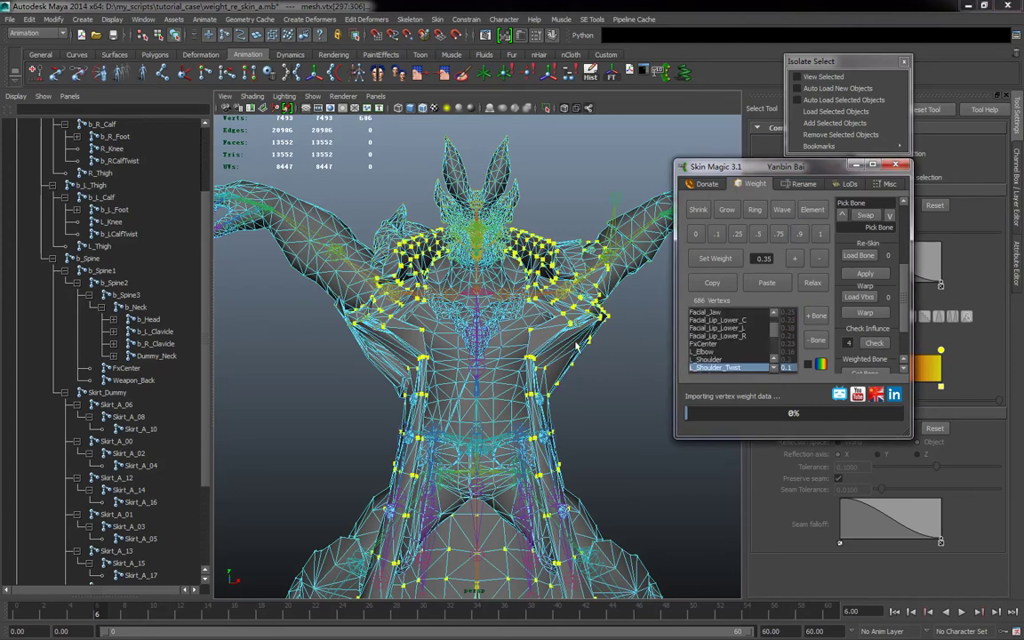
click(823, 77)
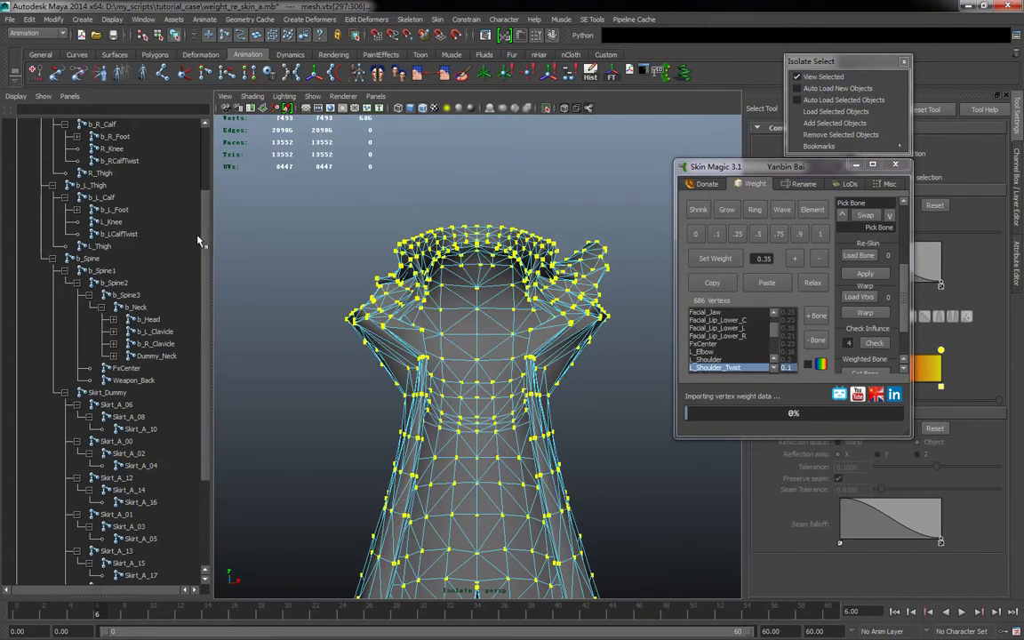
Step: Select the bones from b_Spine through b_Neck plus both clavicles and load them as Re-Skin bones
drag(89, 258, 162, 311)
ctrl+click(165, 332)
ctrl+click(166, 345)
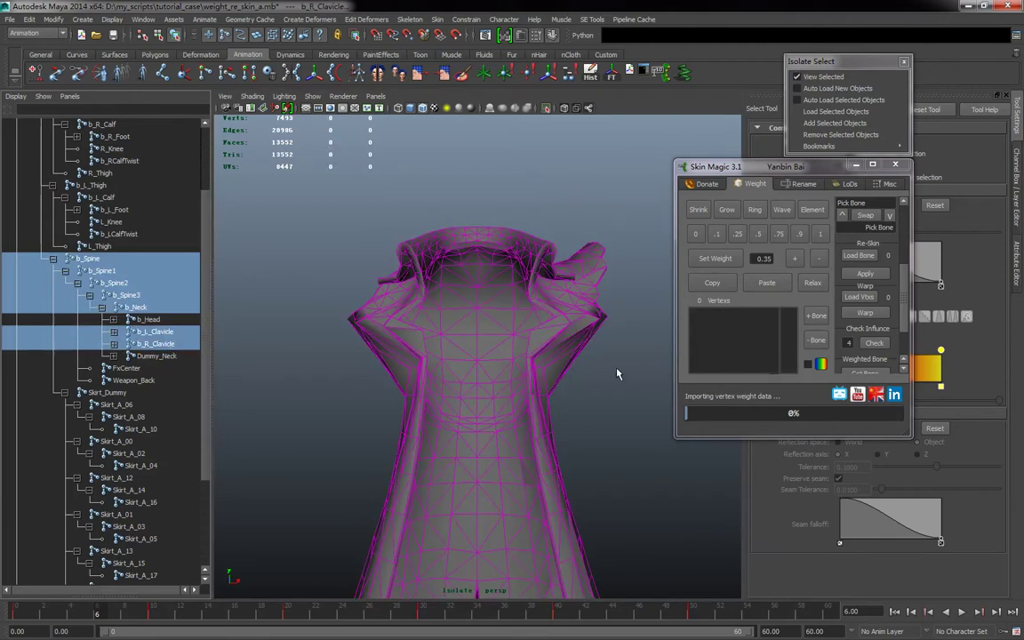
click(860, 257)
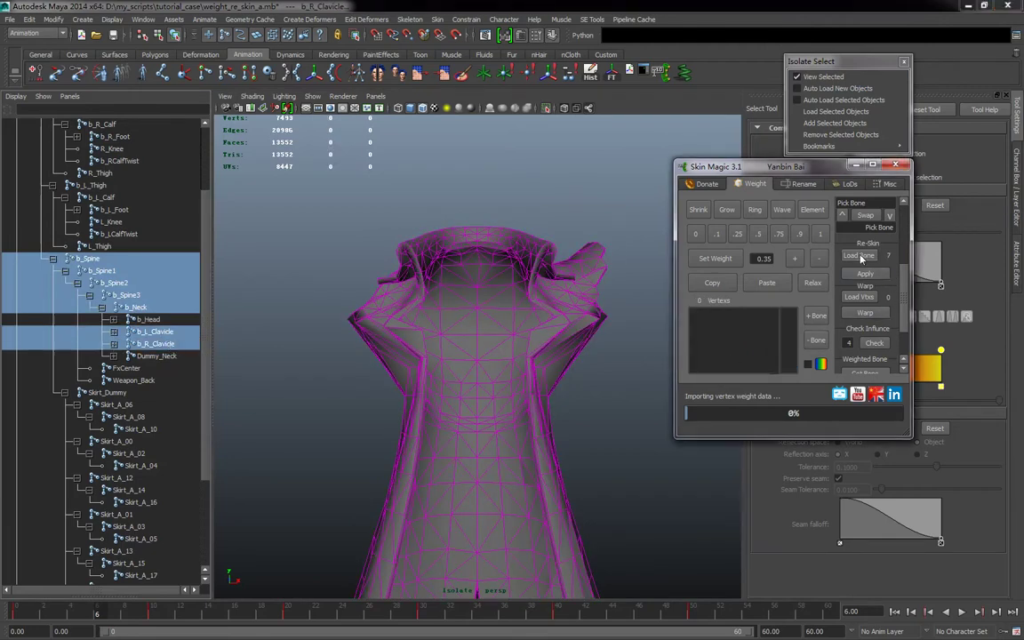
Step: Select the coat's upper vertices from the collar down to the waist, using a side view of the isolated coat
click(562, 331)
right_drag(562, 331, 515, 332)
alt+right_drag(548, 393, 469, 447)
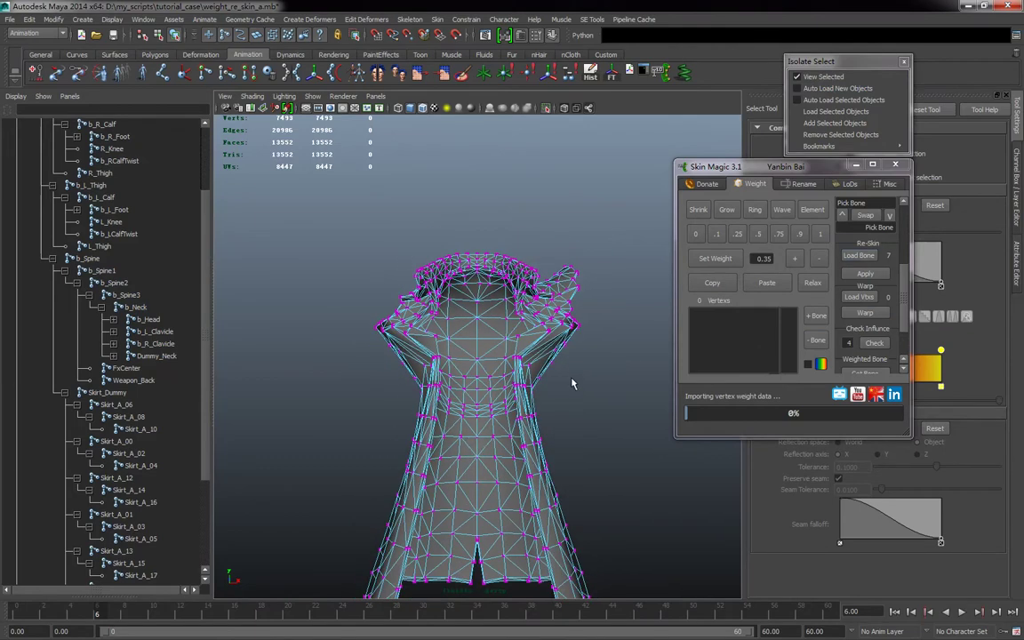
key(space)
drag(572, 381, 613, 379)
alt+middle_drag(507, 320, 521, 441)
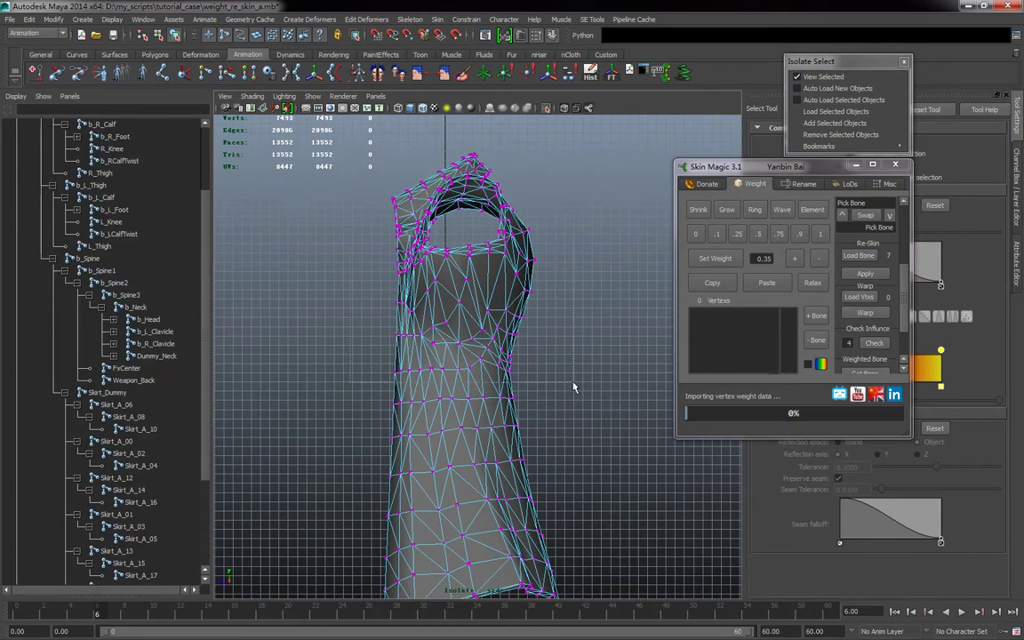
drag(355, 133, 588, 341)
key(space)
Step: Re-skin the selected upper coat vertices to the loaded spine, neck and clavicle bones
alt+drag(518, 399, 514, 400)
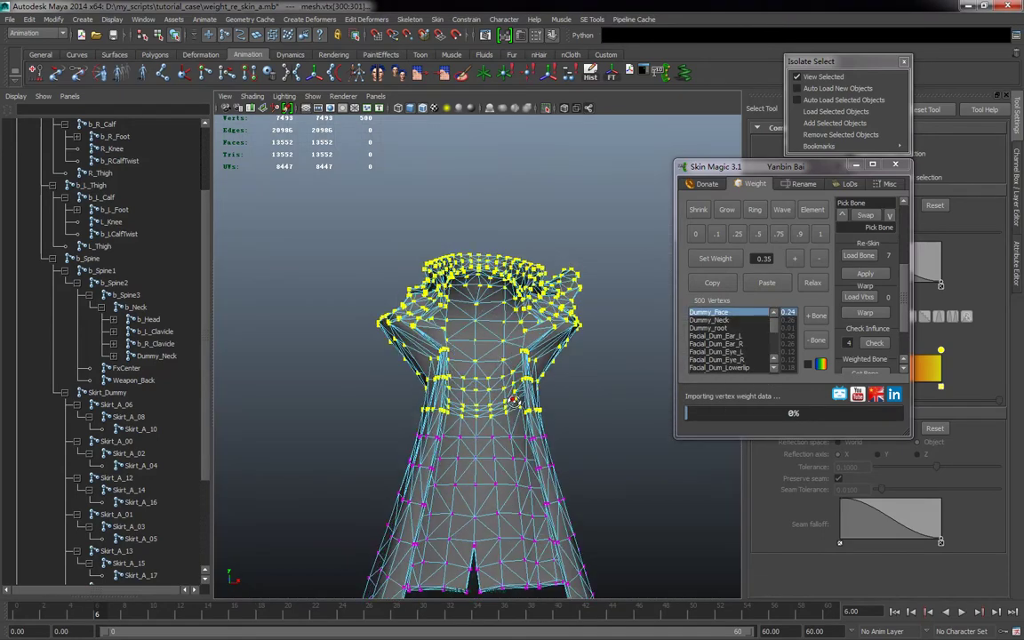
alt+middle_drag(461, 432, 458, 384)
alt+drag(458, 383, 466, 411)
alt+right_drag(466, 411, 500, 406)
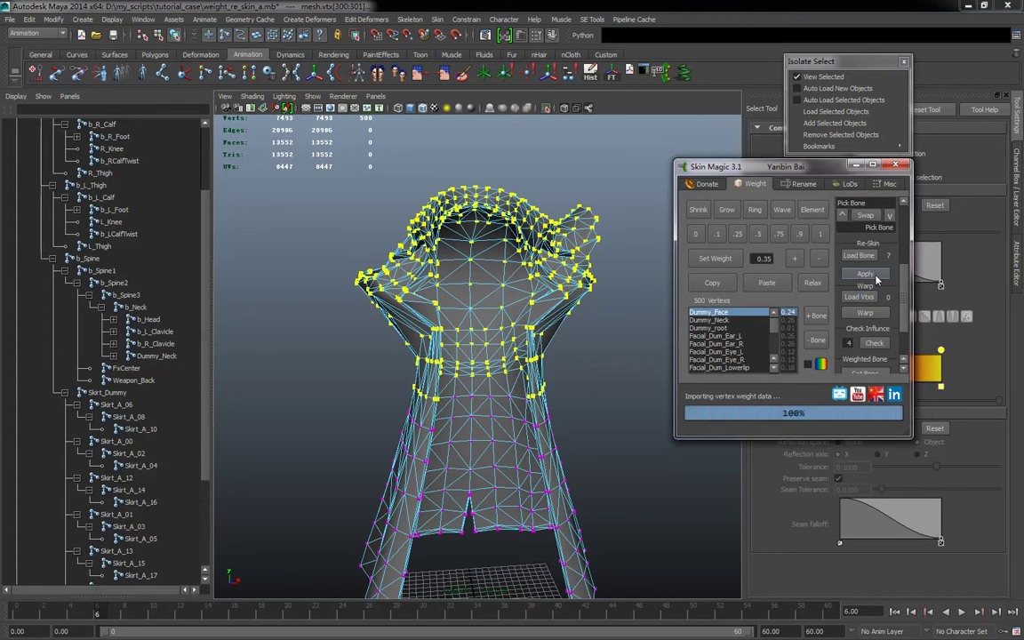
alt+drag(509, 471, 515, 453)
alt+middle_drag(539, 393, 556, 435)
Step: Show the whole character shaded, run the animation, and examine how the coat follows the chest and shoulders
key(5)
click(809, 77)
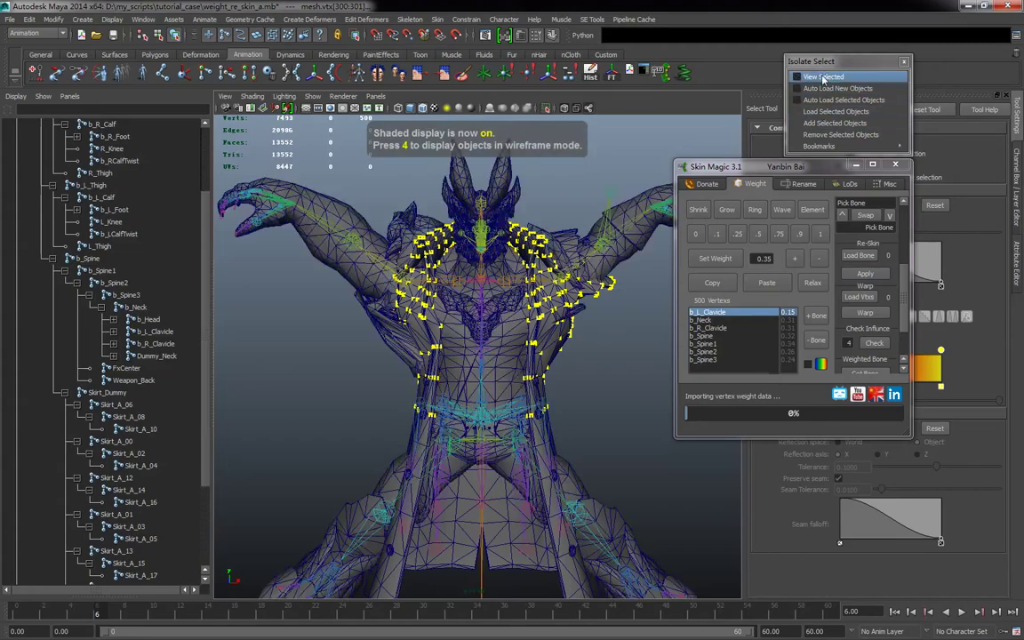
drag(104, 614, 240, 619)
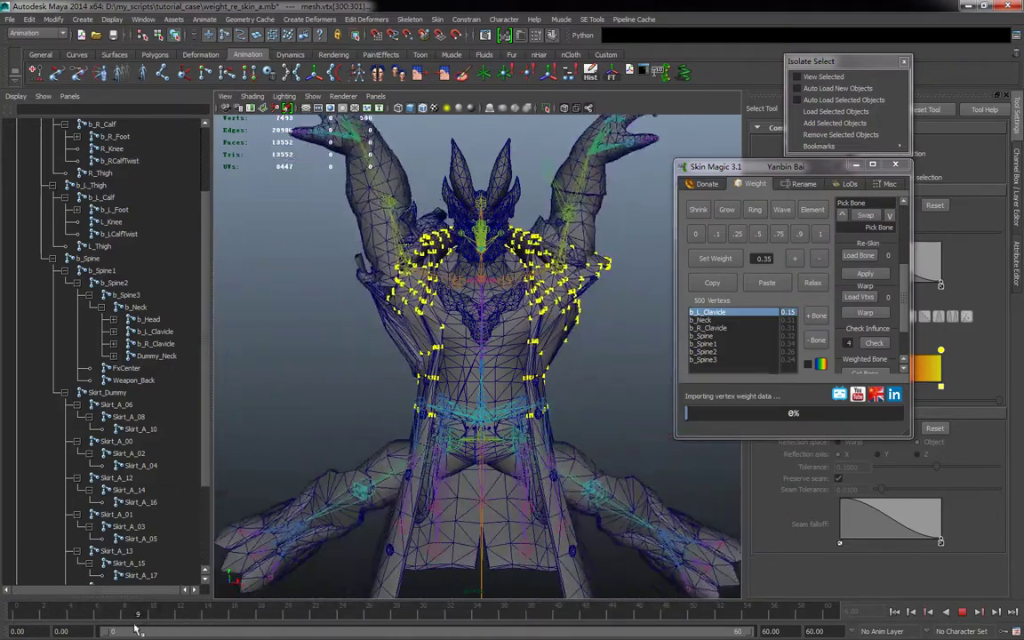
alt+drag(418, 420, 307, 427)
alt+right_drag(307, 427, 404, 443)
alt+middle_drag(405, 444, 351, 494)
alt+drag(418, 449, 520, 424)
alt+right_drag(553, 360, 508, 405)
mouse_move(507, 404)
alt+mouse_down()
mouse_move(541, 397)
mouse_move(497, 394)
alt+mouse_up()
alt+drag(411, 362, 477, 377)
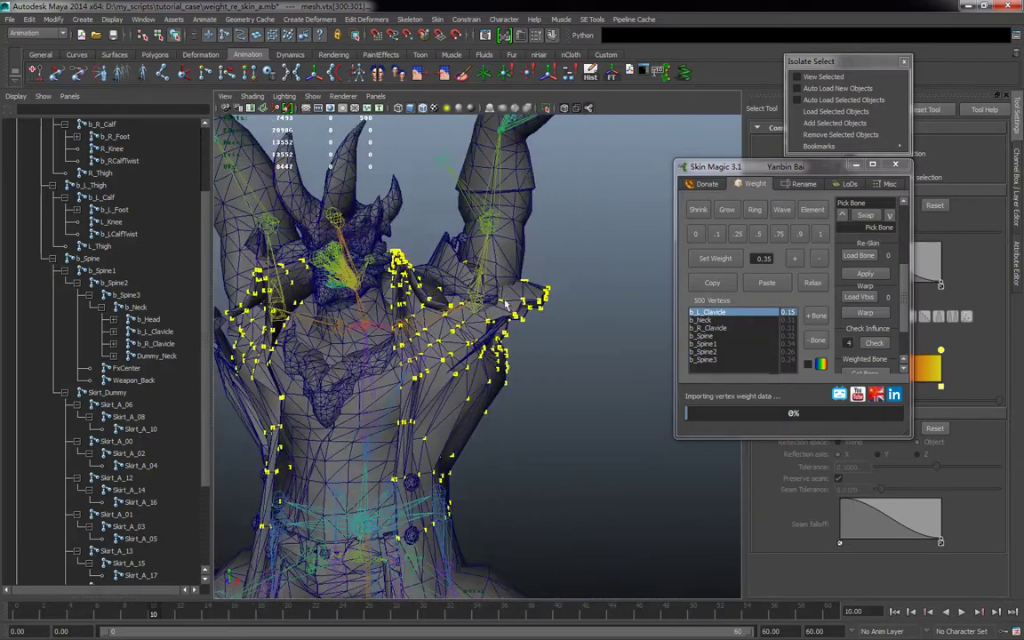
alt+drag(534, 335, 523, 403)
Step: Select the full body element with head, torso and left upper arm from upper-arm vertices, and isolate it
key(F8)
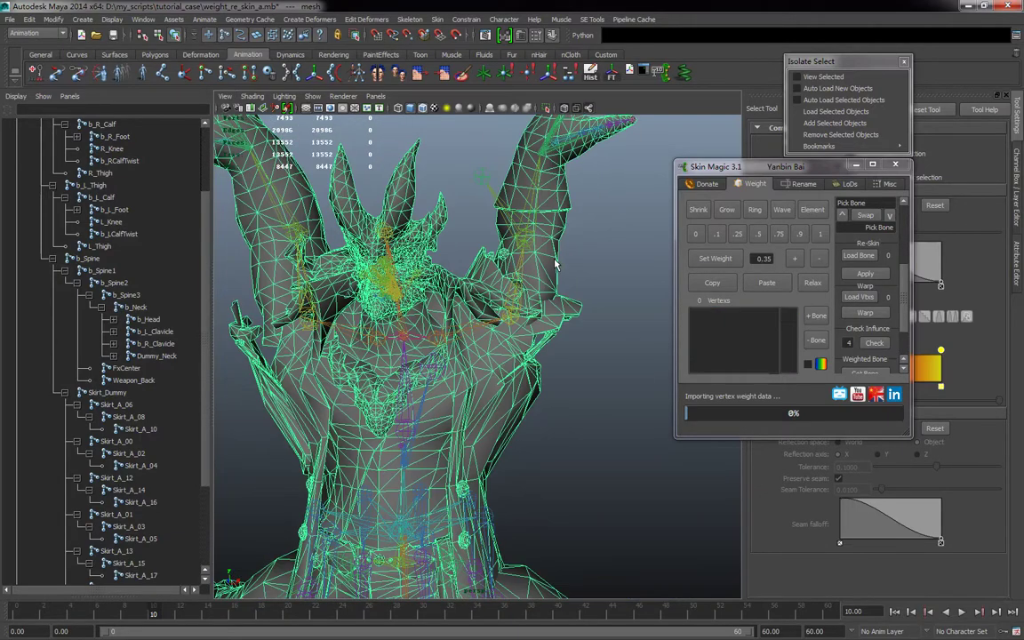
right_click(555, 264)
right_drag(524, 266, 522, 266)
drag(552, 254, 584, 270)
click(815, 209)
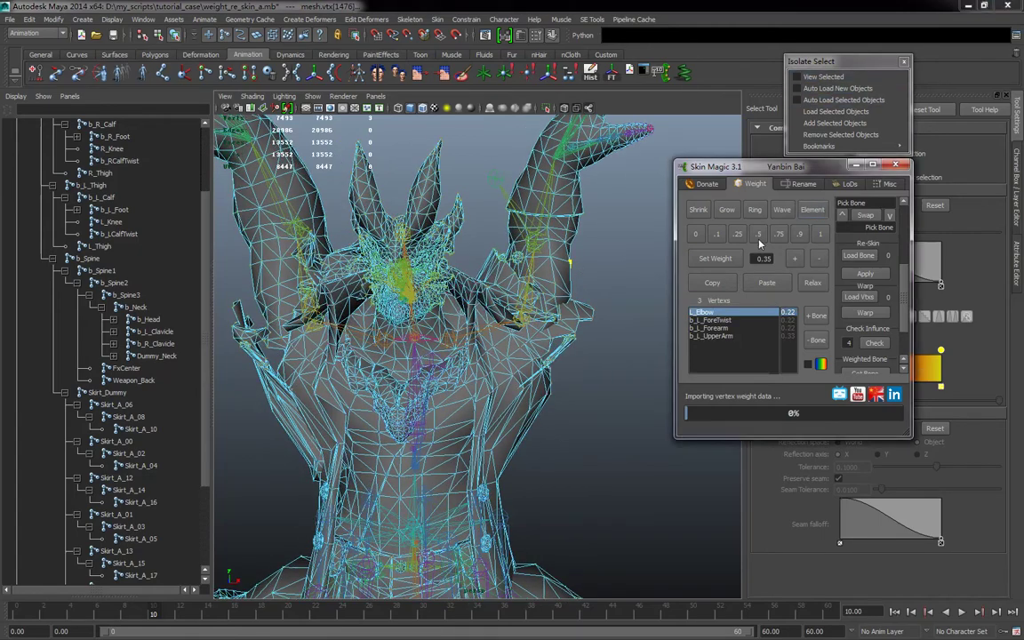
alt+drag(550, 389, 542, 382)
key(4)
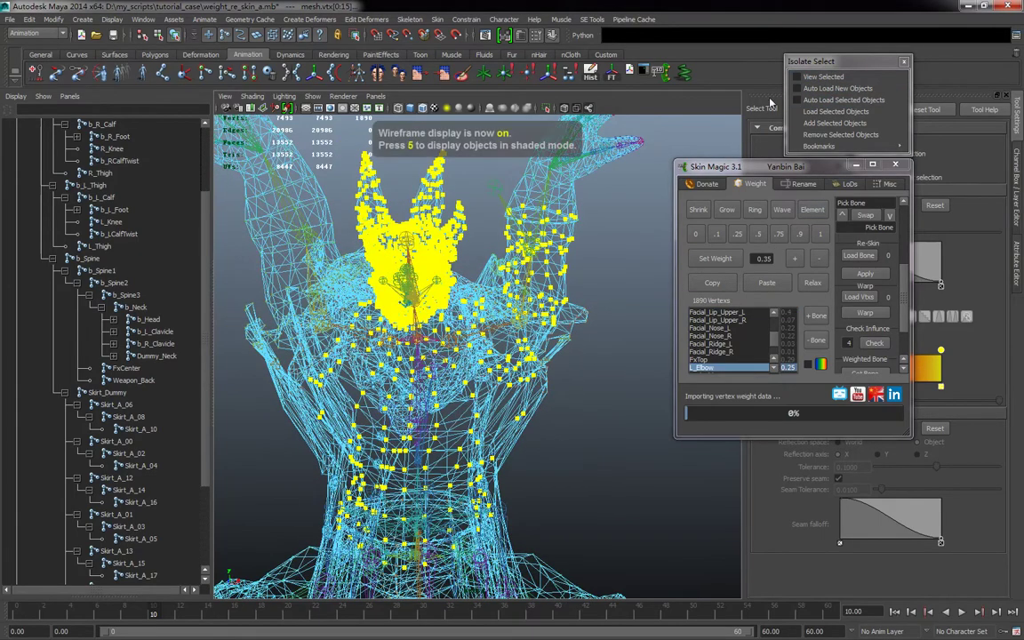
click(823, 76)
Step: Stop the animation at frame 7, select the vertices around the body's left shoulder, and relax their weights
key(5)
key(alt+v)
mouse_move(114, 616)
mouse_down()
mouse_move(45, 612)
mouse_move(114, 616)
mouse_up()
scroll(441, 457, up, 5)
alt+drag(441, 457, 446, 434)
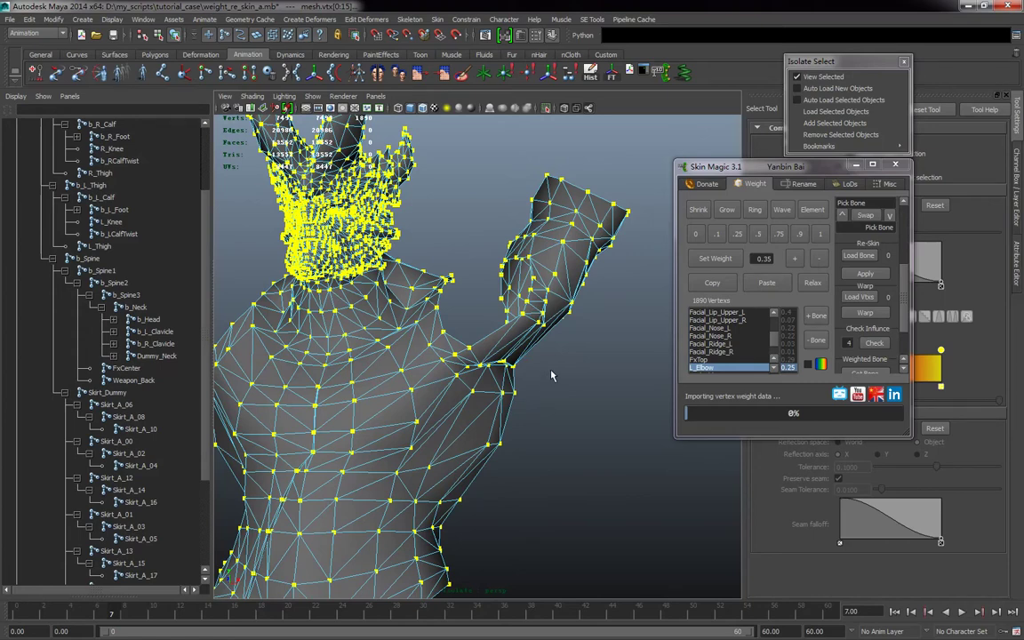
alt+drag(551, 376, 574, 403)
alt+drag(573, 402, 622, 365)
click(811, 283)
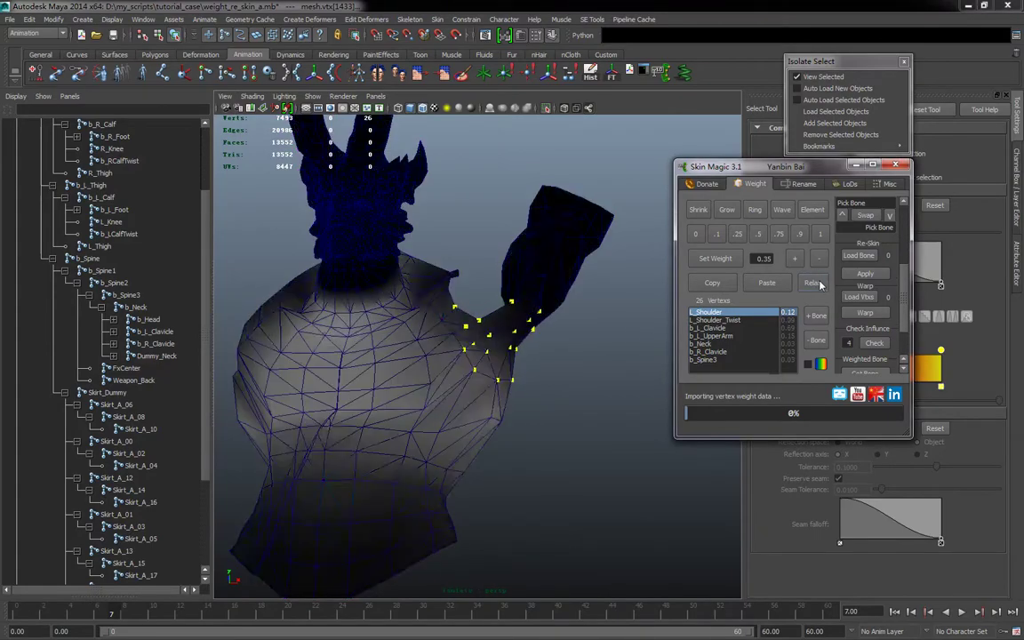
mouse_move(498, 391)
alt+mouse_down()
mouse_move(391, 387)
mouse_move(457, 377)
mouse_move(494, 400)
mouse_move(492, 392)
alt+mouse_up()
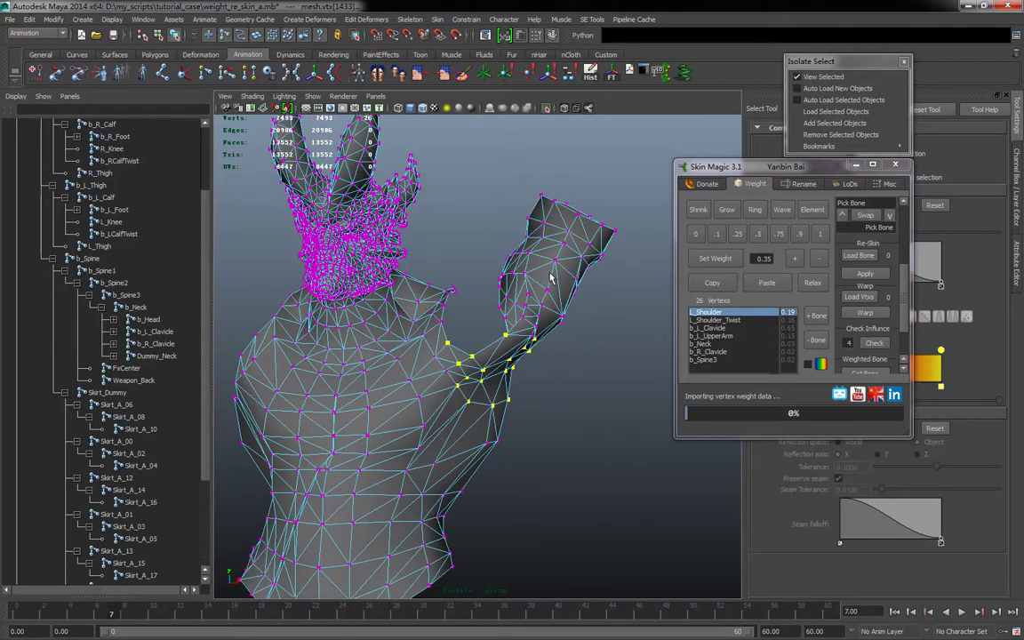
right_drag(550, 278, 576, 266)
alt+drag(569, 345, 563, 343)
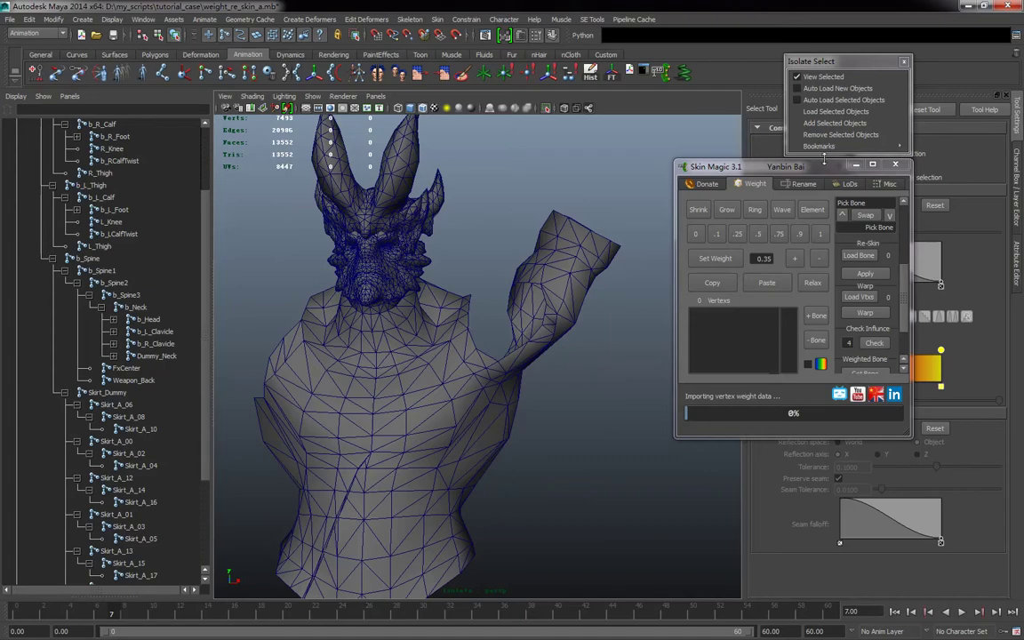
click(822, 76)
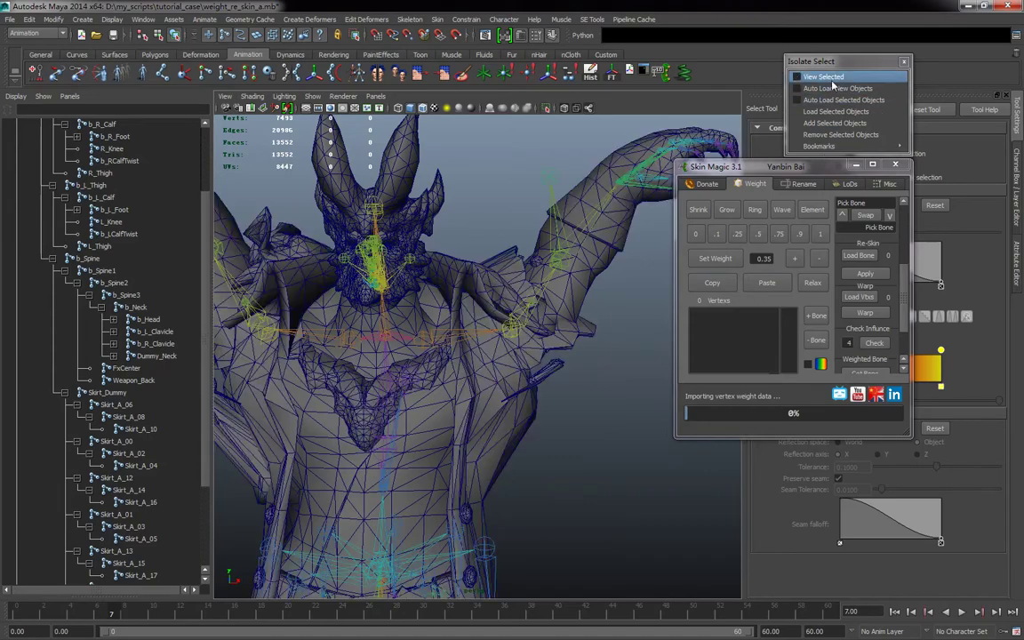
click(534, 404)
alt+right_drag(538, 410, 583, 408)
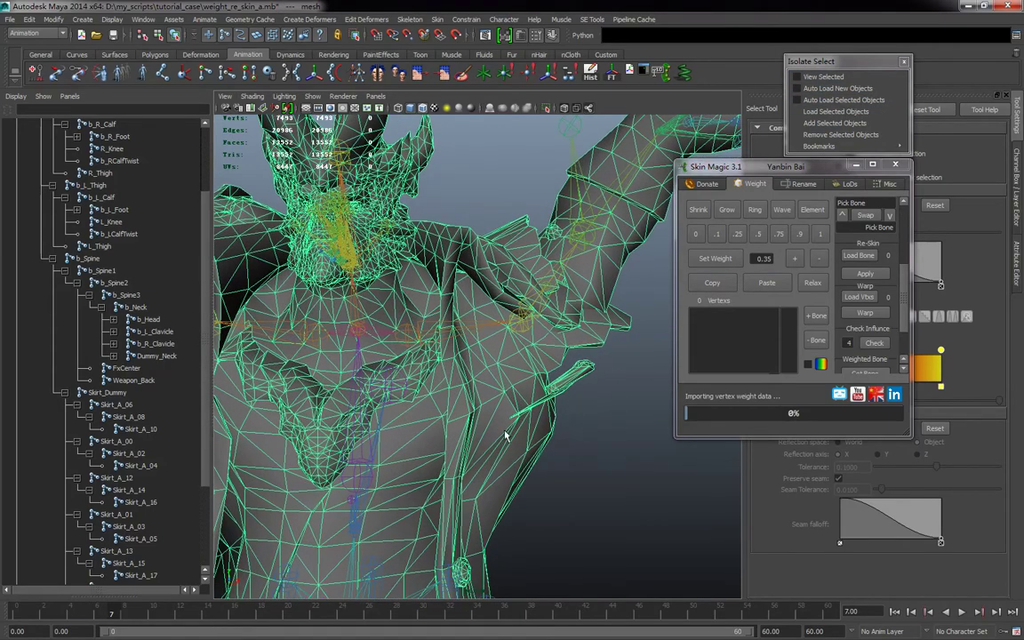
click(831, 78)
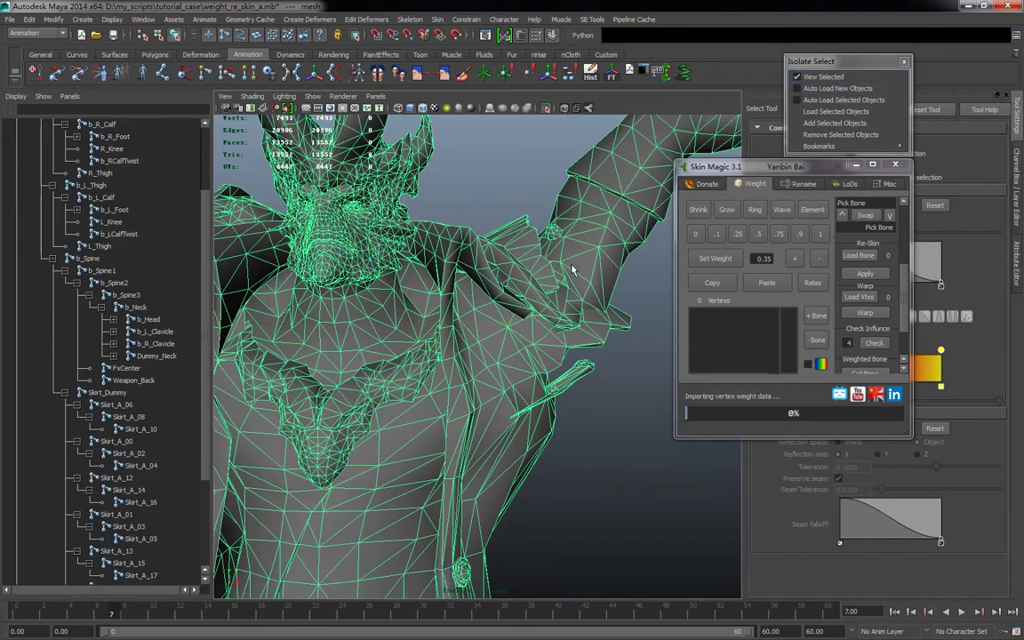
click(813, 77)
alt+right_drag(587, 350, 558, 345)
scroll(558, 346, up, 1)
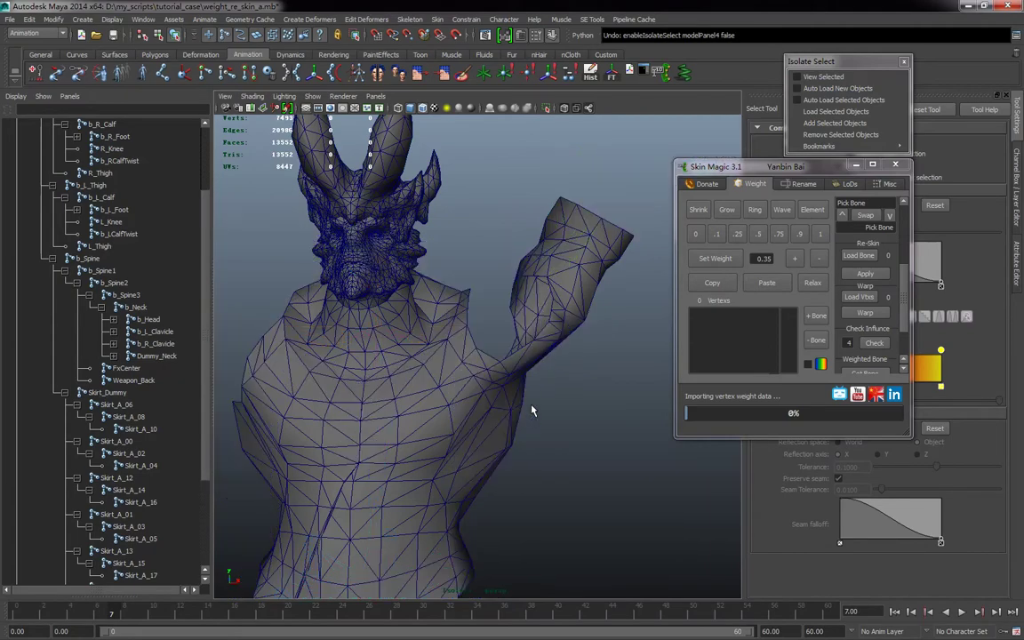
Step: Select the body vertices around the left shoulder, armpit and upper arm and load them as the Warp source
click(505, 377)
right_drag(504, 374, 465, 390)
scroll(466, 392, down, 3)
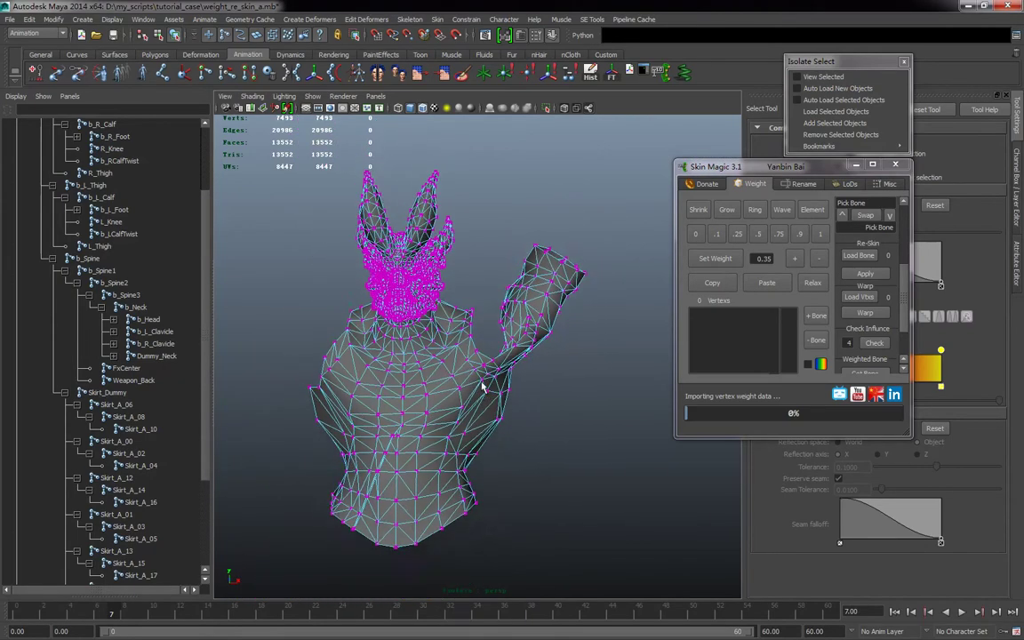
alt+drag(489, 357, 474, 338)
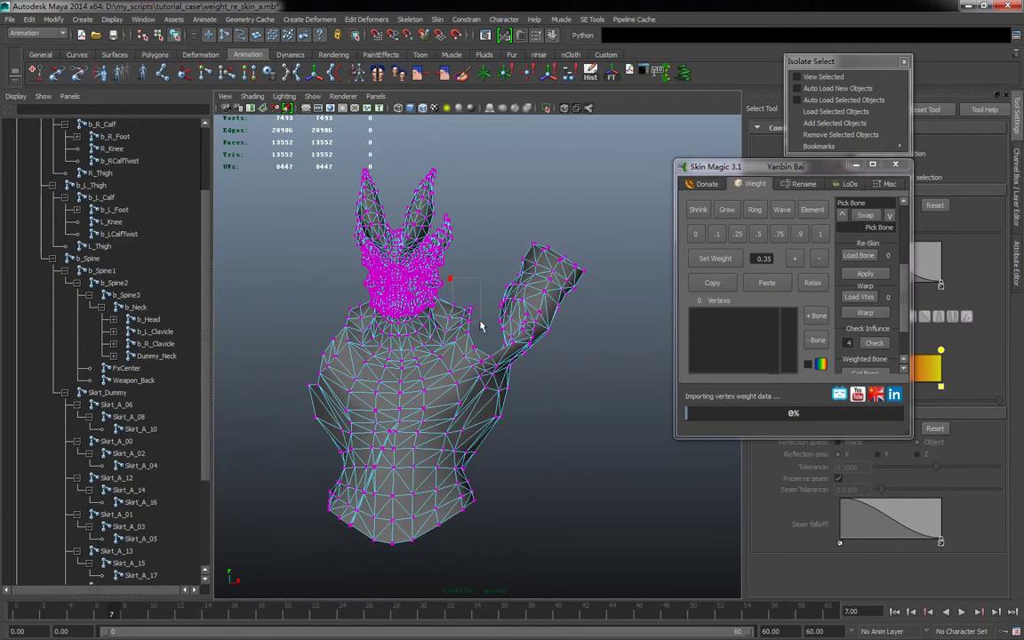
drag(565, 428, 564, 420)
alt+drag(533, 382, 556, 387)
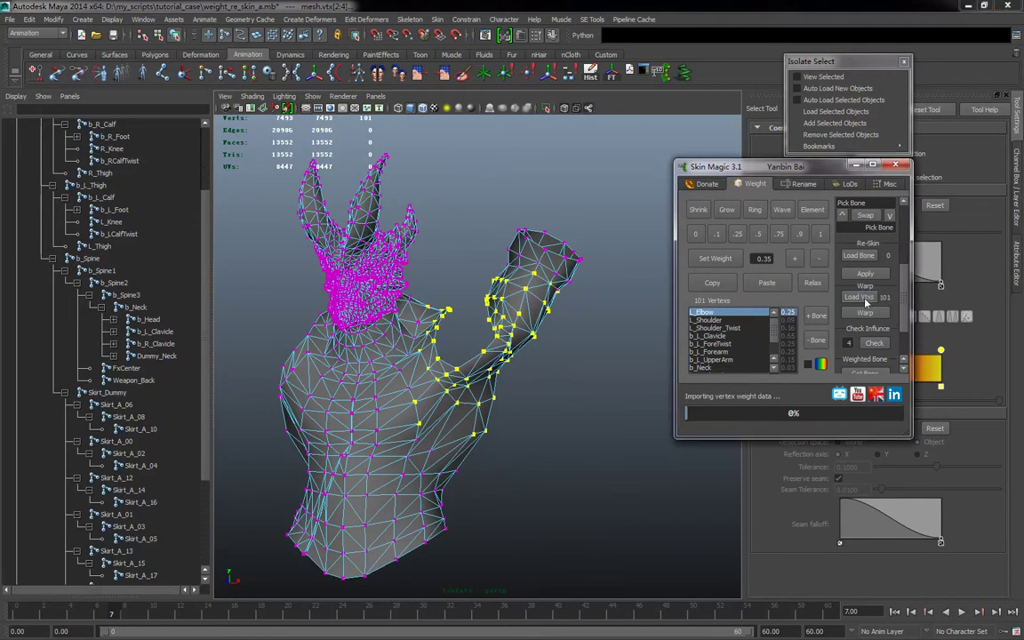
Step: Show the whole character again, select the coat's full element from one vertex under the left arm, and isolate it
click(821, 81)
click(820, 81)
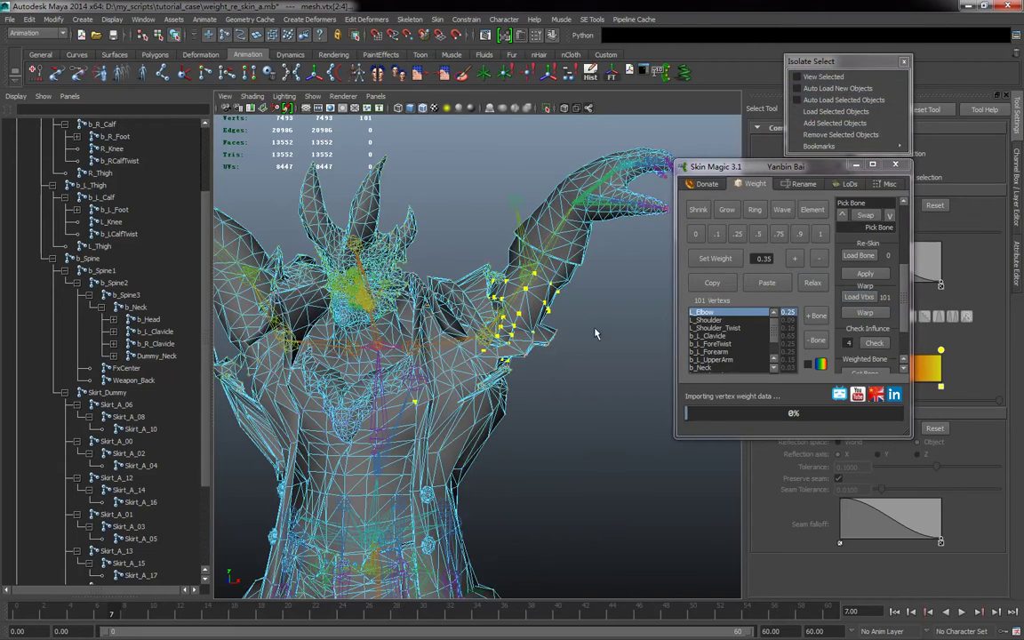
click(504, 413)
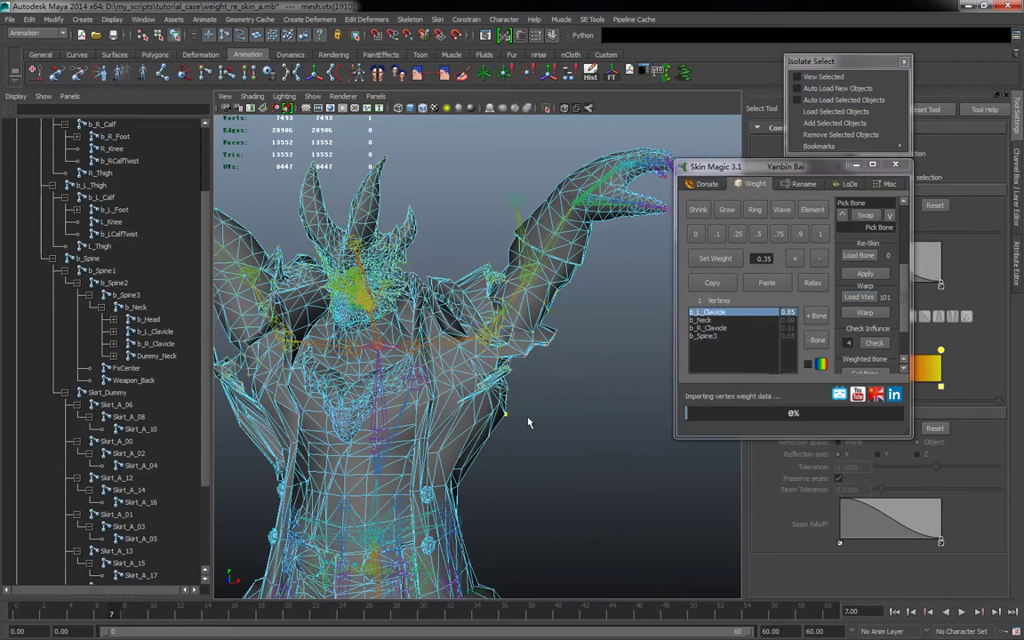
click(812, 209)
click(822, 76)
key(f)
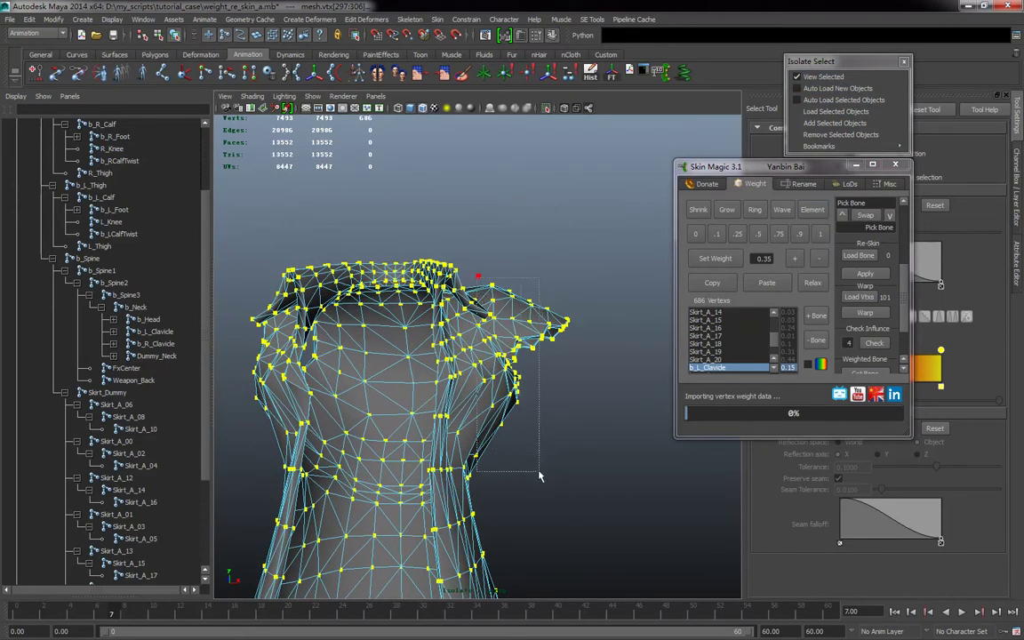
Step: Select the coat's left shoulder and armpit vertices, go to frame 0, and warp them to the loaded body vertices
drag(539, 472, 539, 472)
drag(135, 616, 16, 615)
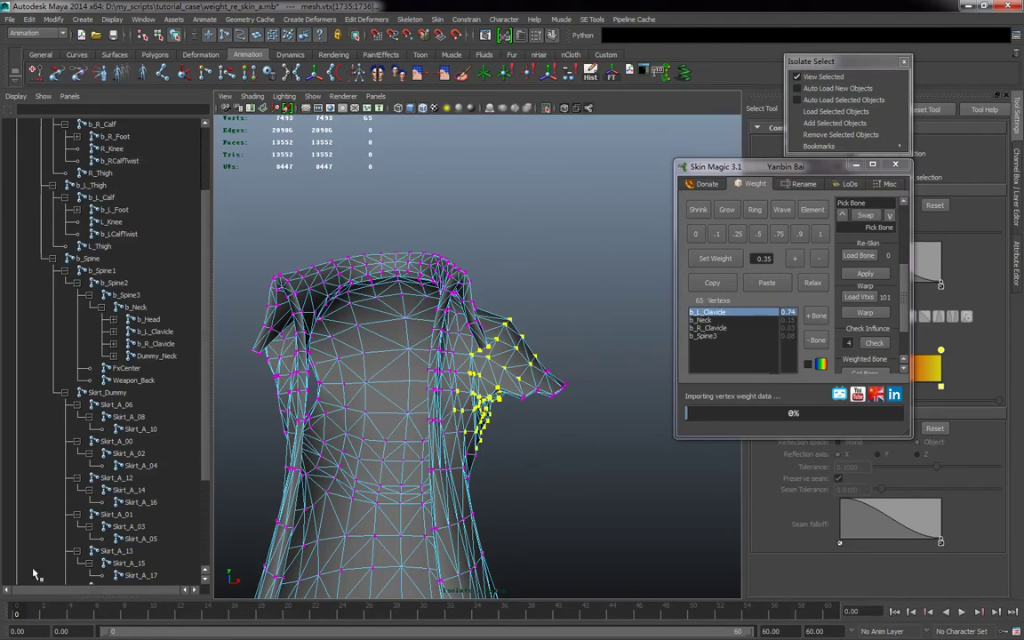
mouse_move(522, 423)
alt+mouse_down()
mouse_move(399, 416)
mouse_move(535, 427)
alt+mouse_up()
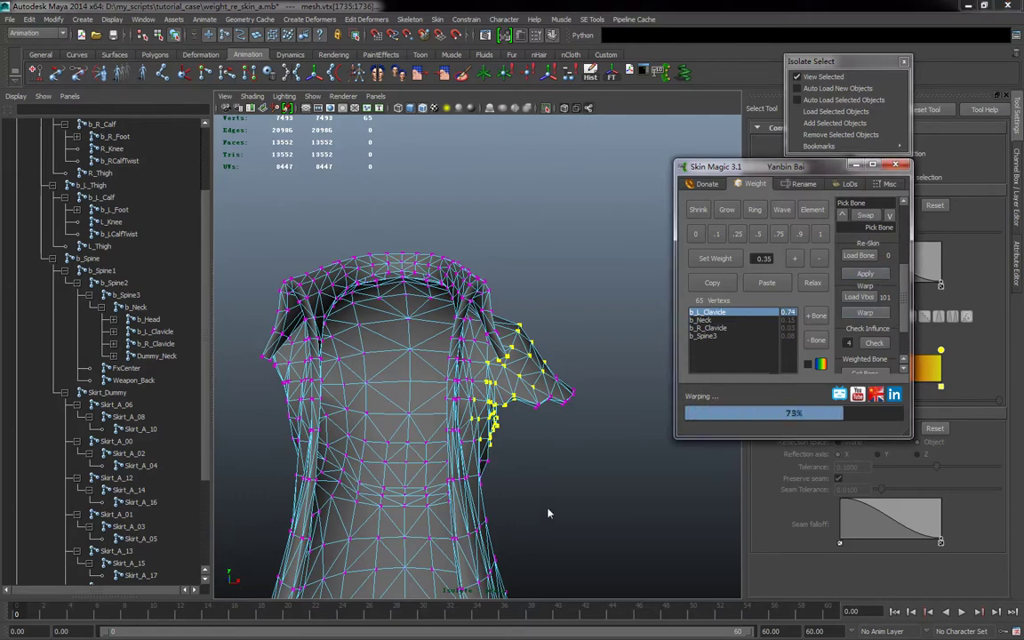
Step: Move the animation to frame 5, reselect the coat's left shoulder and armpit vertices, and relax their weights twice
drag(38, 622, 153, 622)
key(alt+v)
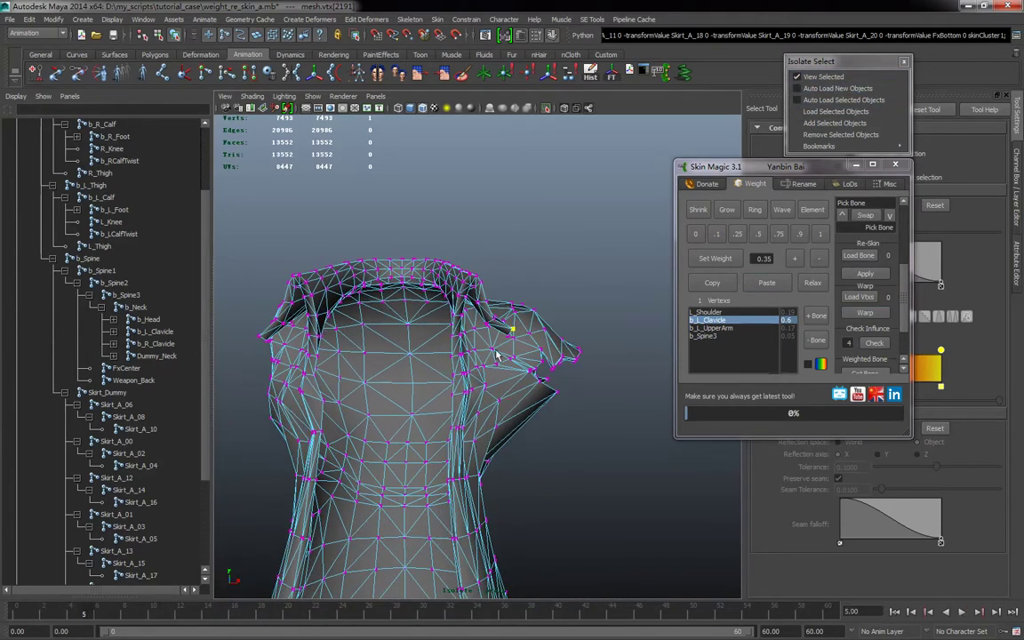
alt+drag(492, 289, 507, 405)
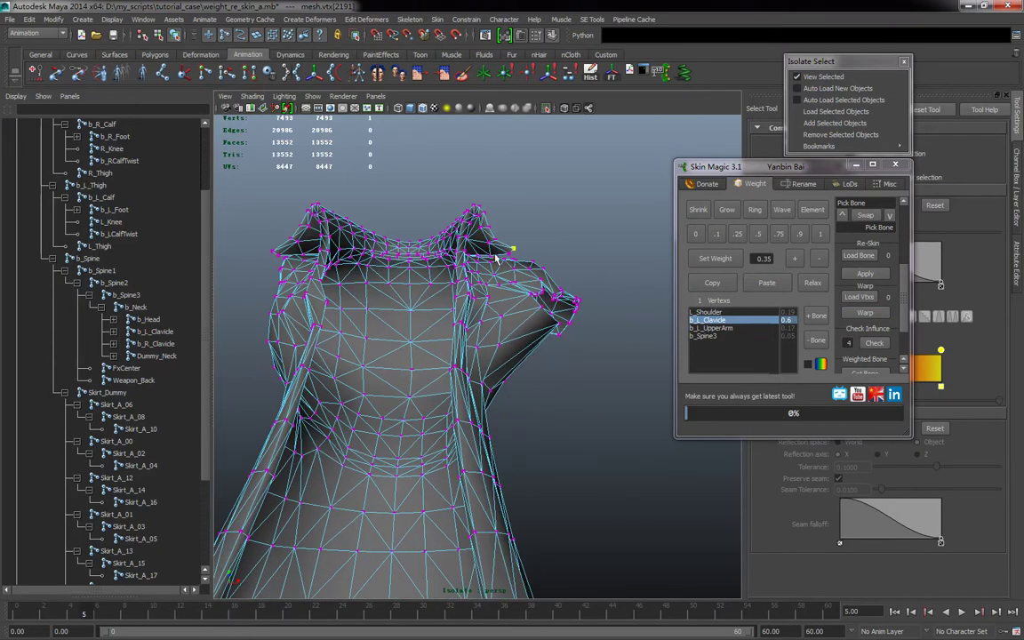
drag(494, 234, 553, 388)
mouse_move(553, 388)
alt+mouse_down()
mouse_move(539, 397)
mouse_move(544, 430)
mouse_move(543, 388)
alt+mouse_up()
mouse_move(541, 447)
alt+mouse_down()
mouse_move(417, 436)
mouse_move(546, 445)
alt+mouse_up()
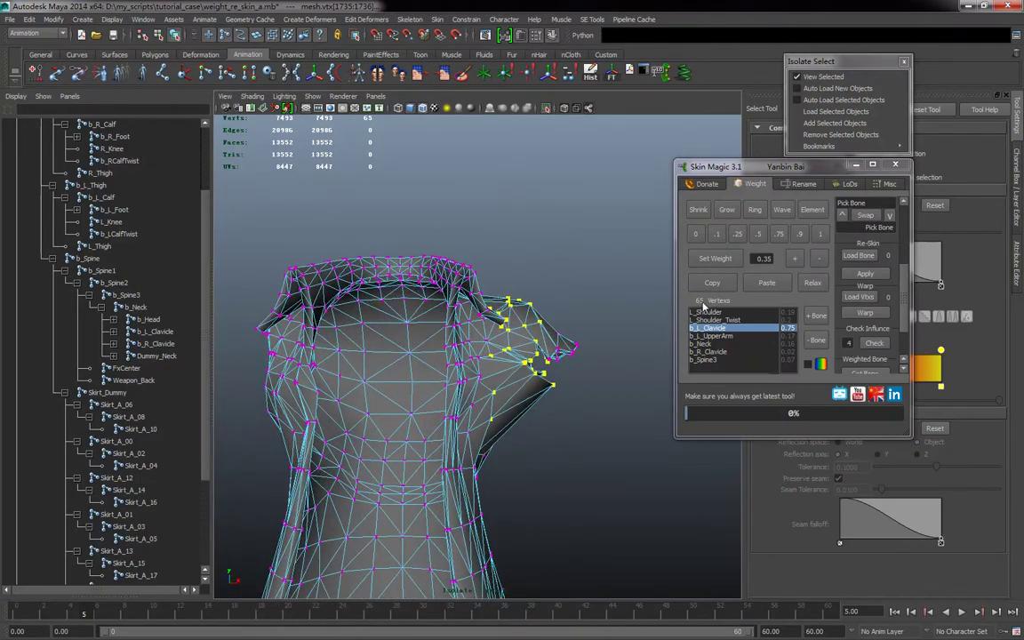
click(814, 284)
click(814, 285)
mouse_move(542, 435)
alt+mouse_down()
mouse_move(378, 435)
mouse_move(544, 428)
alt+mouse_up()
Step: Show the whole character again, clear the vertex selection, advance the animation to frame 11, and inspect the raised left shoulder
click(853, 80)
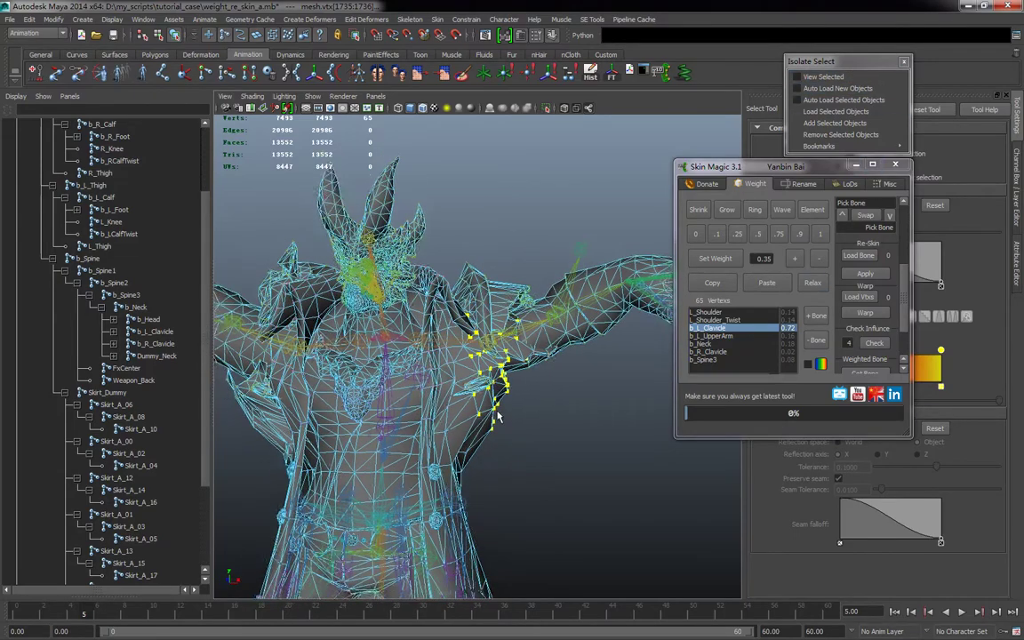
click(499, 402)
scroll(568, 453, down, 2)
key(alt+v)
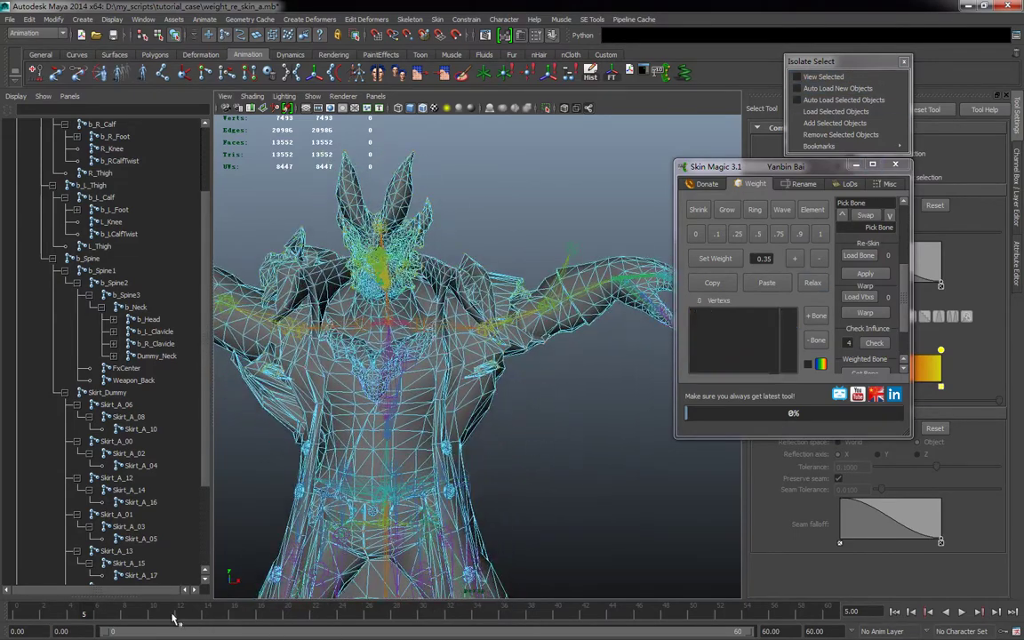
click(166, 615)
alt+drag(502, 443, 297, 444)
alt+right_drag(297, 443, 403, 441)
alt+middle_drag(494, 369, 545, 376)
alt+drag(547, 376, 610, 349)
alt+right_drag(610, 349, 639, 383)
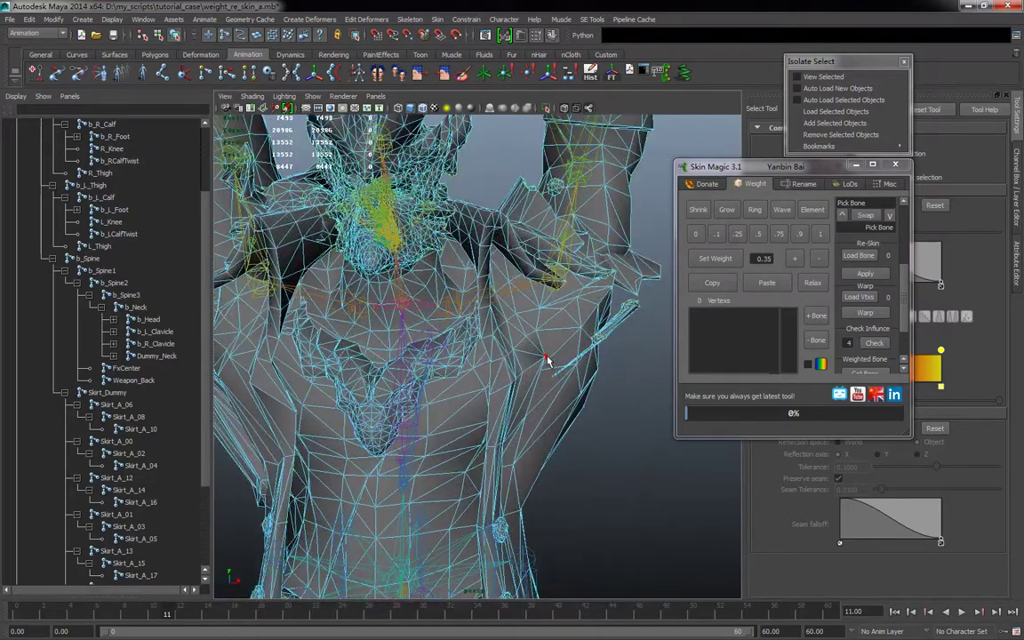
Step: Copy the weights of a coat vertex on the left chest and paste them onto the full element of the stretched button beside it
click(632, 306)
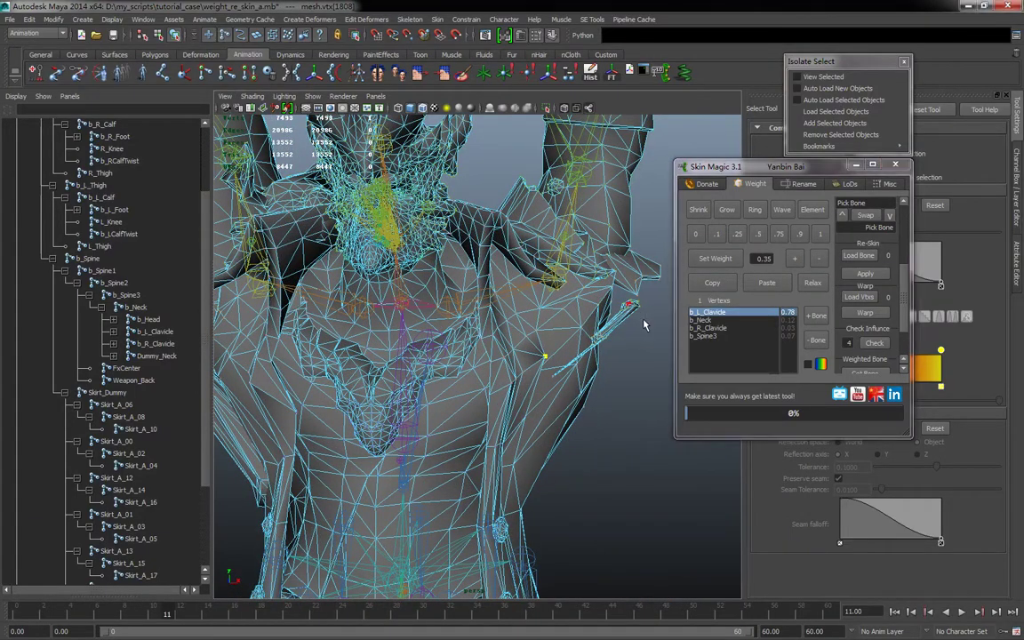
click(815, 214)
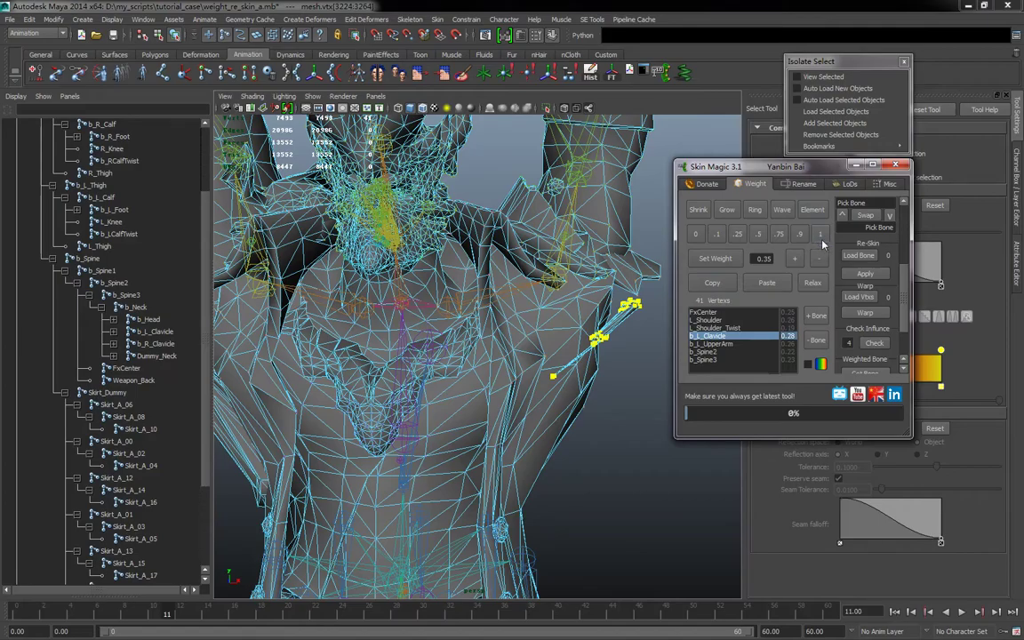
click(779, 291)
alt+right_drag(610, 423, 530, 433)
alt+drag(542, 319, 553, 428)
click(553, 428)
Step: Examine the coat, shoulders and raised arms from the front and side at frame 11
alt+right_drag(307, 415, 422, 394)
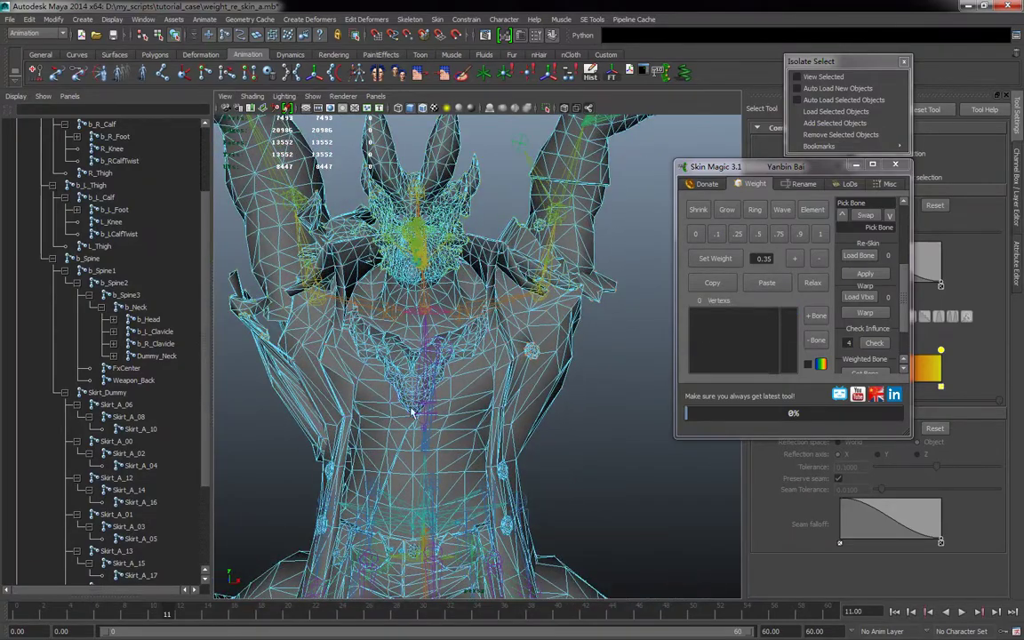
alt+drag(423, 395, 475, 309)
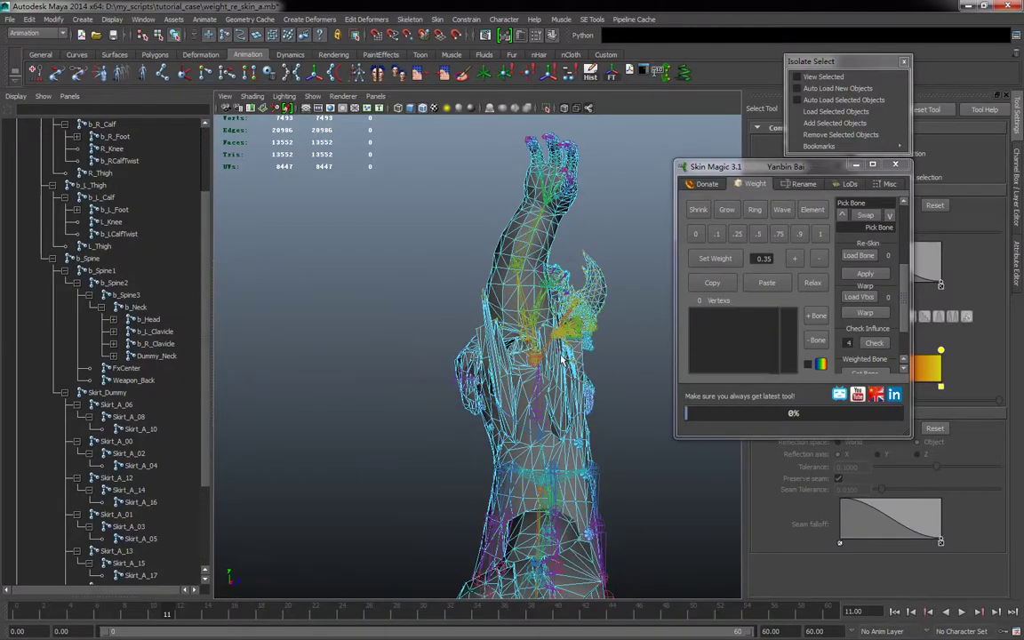
alt+drag(560, 373, 473, 405)
alt+right_drag(384, 391, 484, 411)
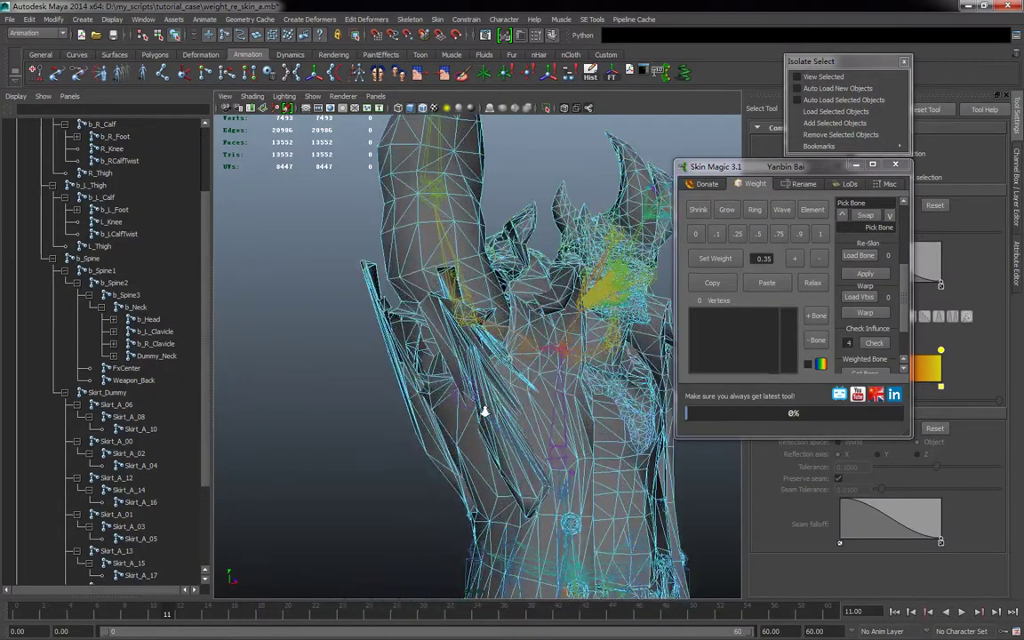
alt+drag(555, 449, 526, 423)
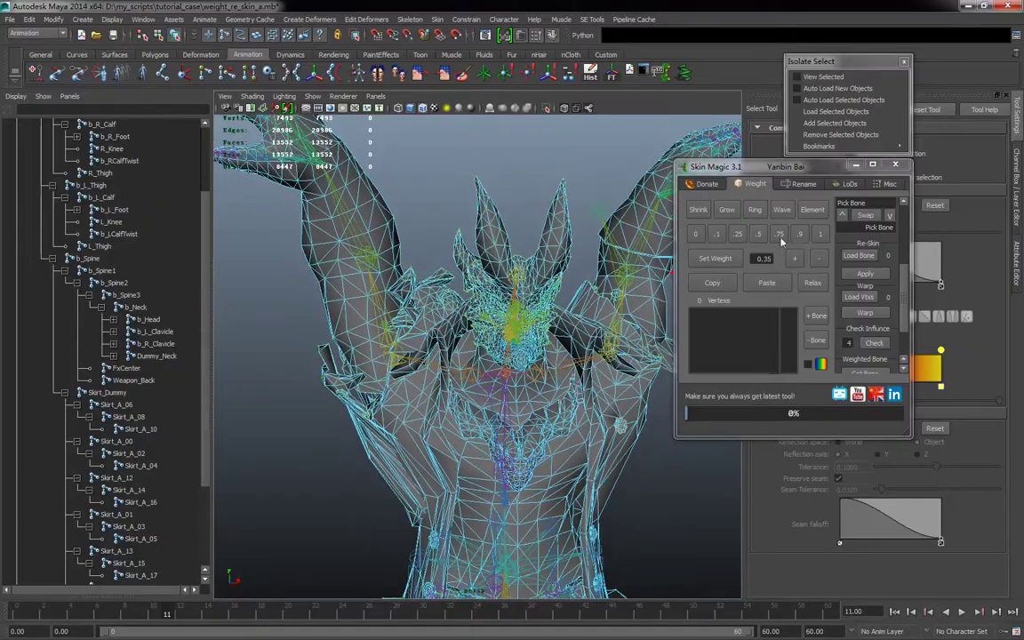
alt+drag(447, 381, 484, 420)
scroll(485, 419, up, 4)
Step: Return to frame 0 and select the full element of the right shoulder pad from a few vertices around its spikes
drag(172, 613, 15, 613)
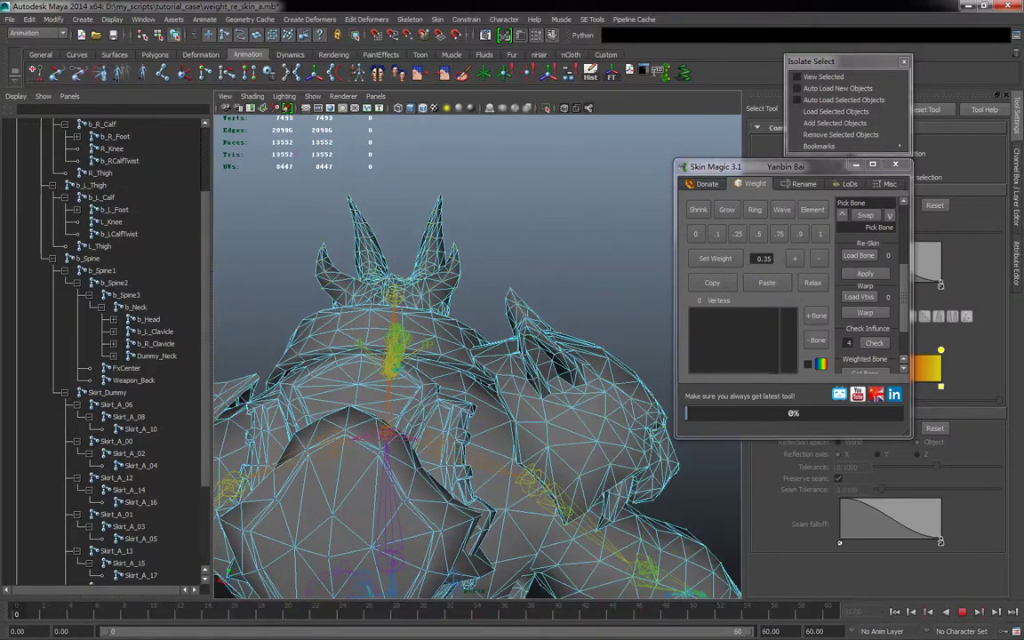
mouse_move(462, 378)
alt+mouse_down()
mouse_move(494, 373)
mouse_move(480, 371)
alt+mouse_up()
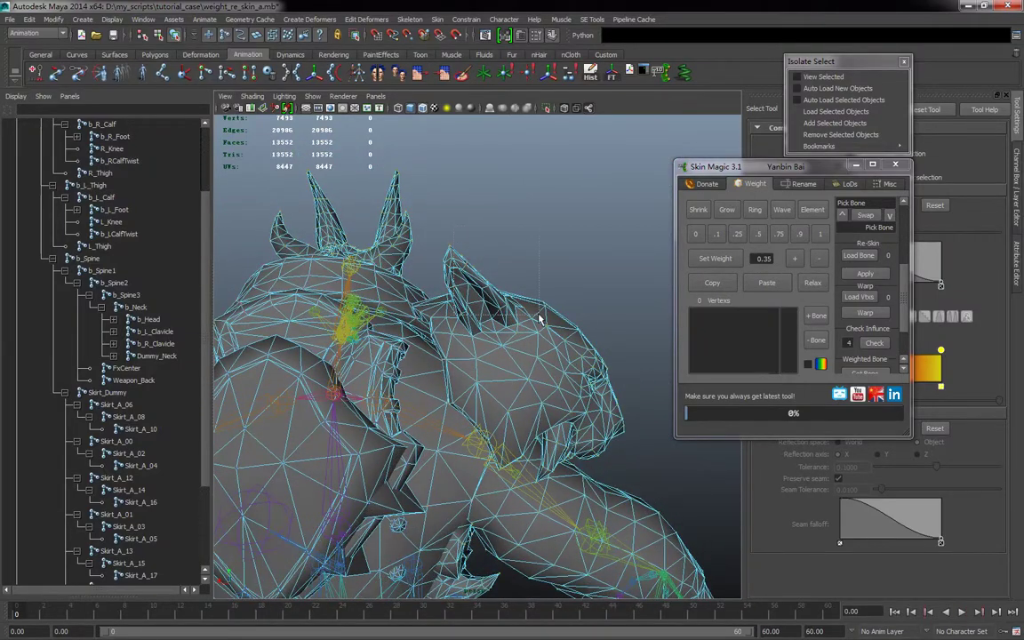
drag(541, 318, 541, 318)
alt+drag(539, 323, 411, 427)
scroll(305, 421, down, 3)
scroll(412, 428, down, 3)
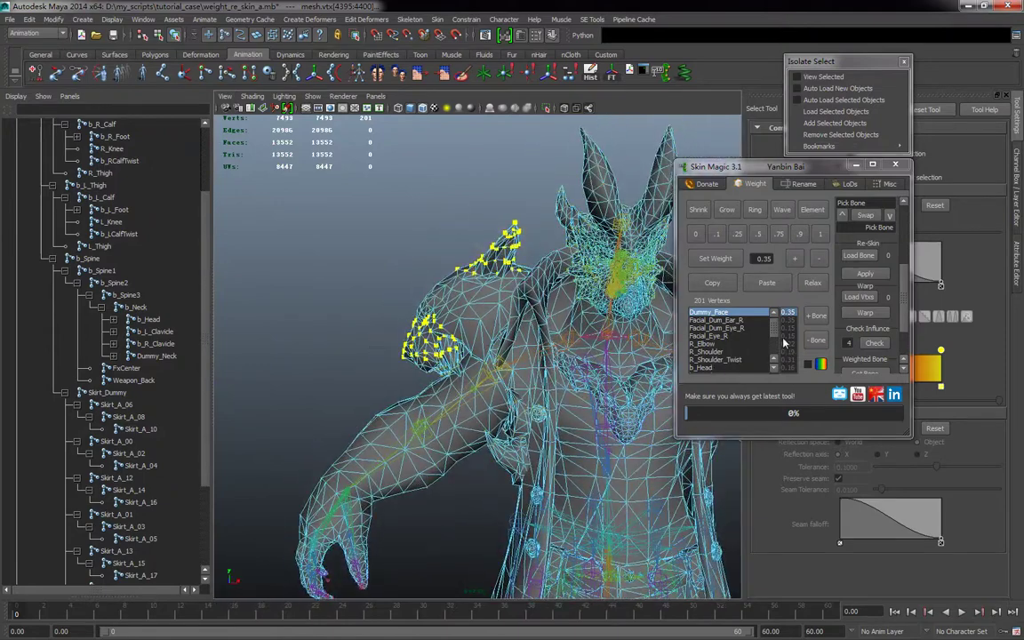
click(819, 212)
alt+drag(469, 301, 445, 369)
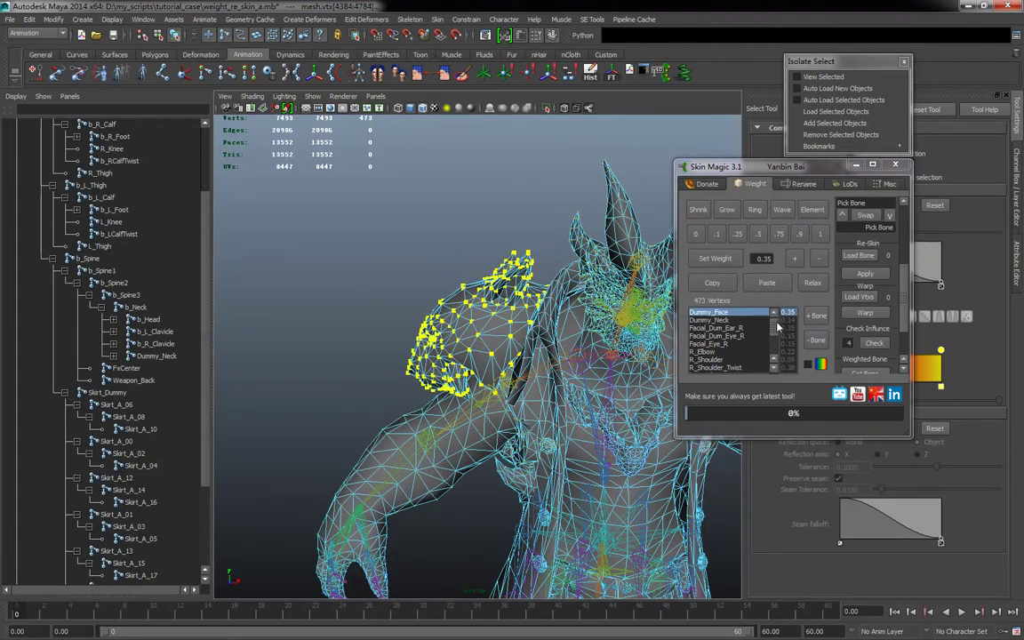
Step: Set the right shoulder pad's weight to 1 on the b_R_Clavicle bone
drag(776, 329, 776, 349)
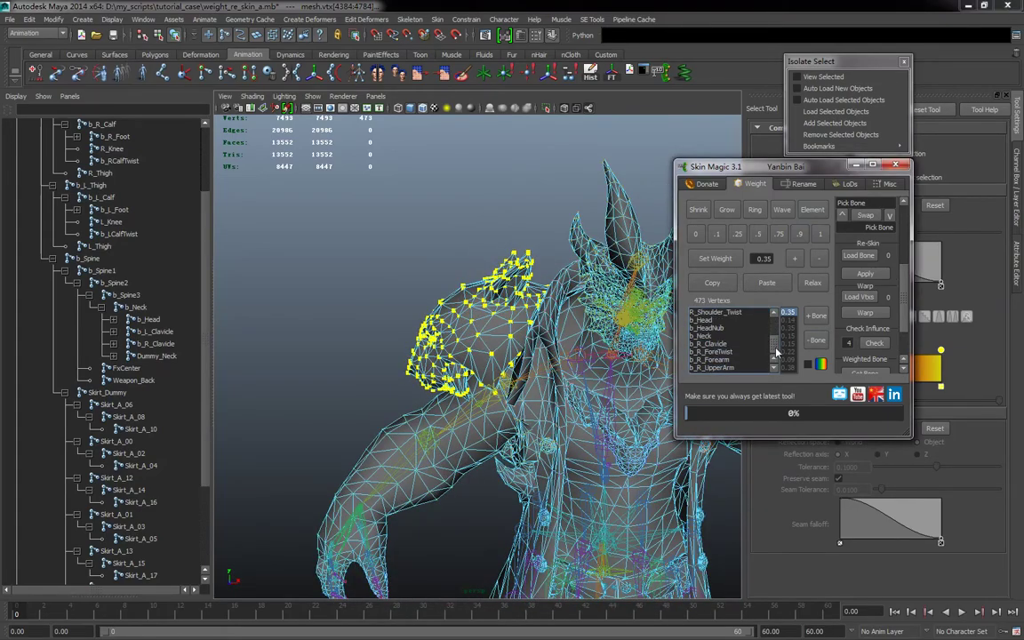
click(711, 344)
alt+drag(426, 357, 613, 408)
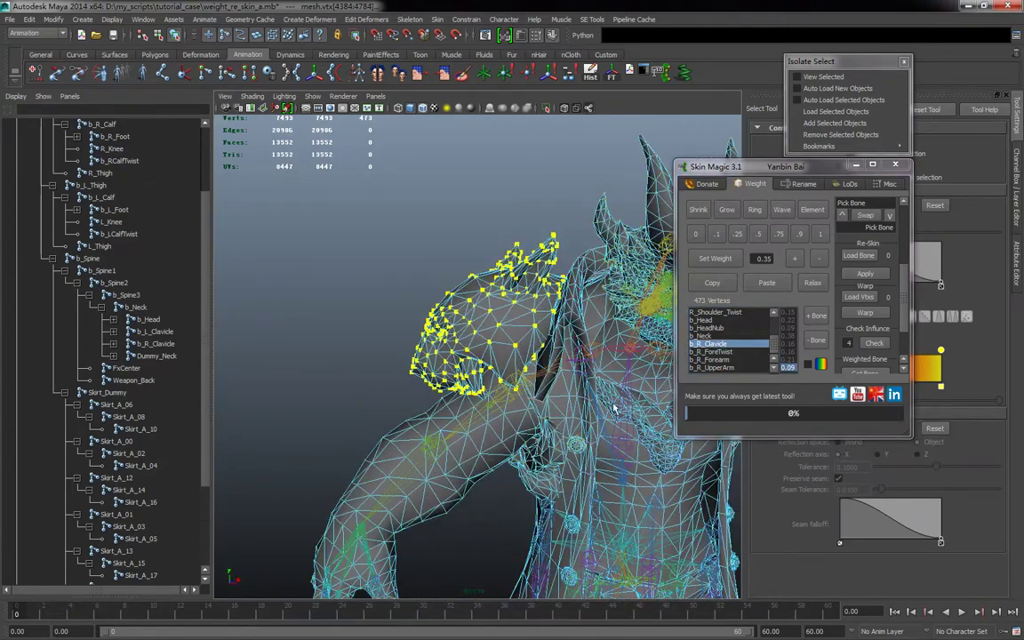
click(823, 236)
alt+drag(489, 351, 430, 349)
scroll(430, 349, down, 2)
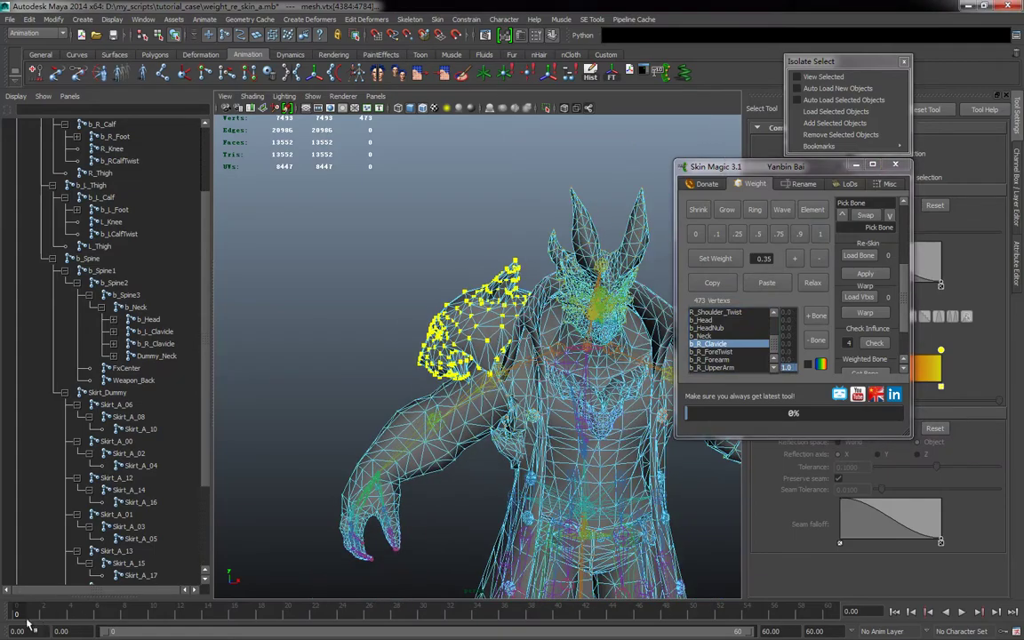
Step: Play the animation to check the right shoulder pad, return to frame 0, and view the whole character
key(alt+v)
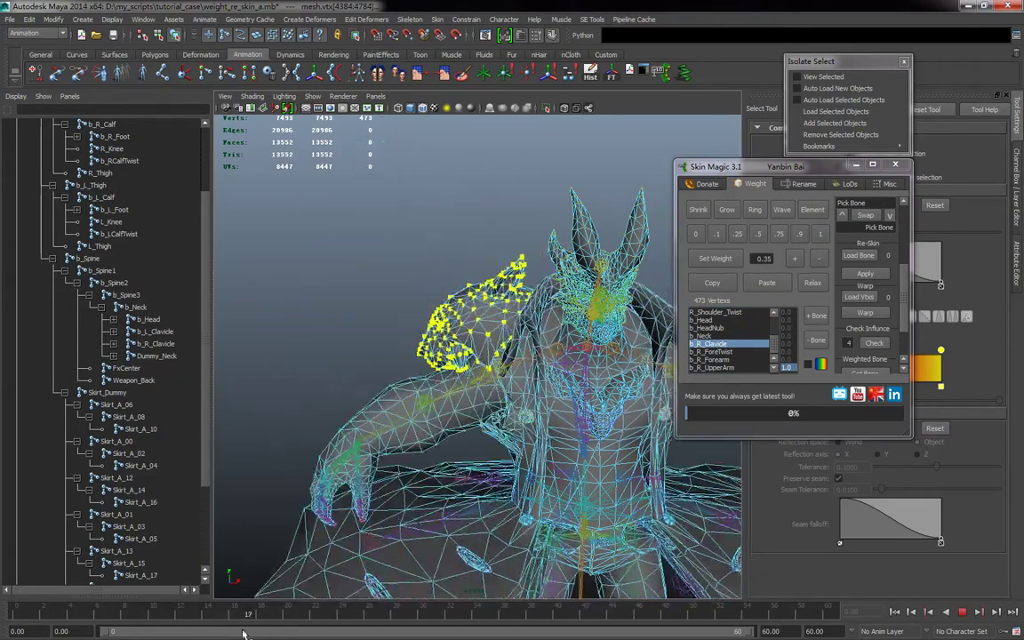
drag(31, 613, 16, 613)
alt+middle_drag(441, 480, 393, 395)
scroll(393, 395, down, 4)
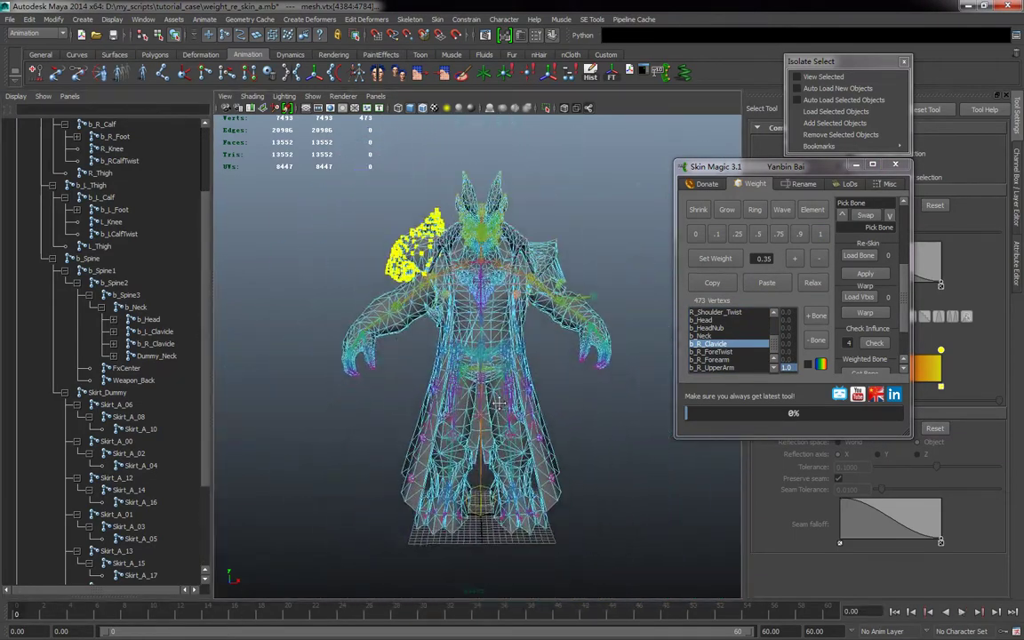
alt+drag(476, 413, 506, 412)
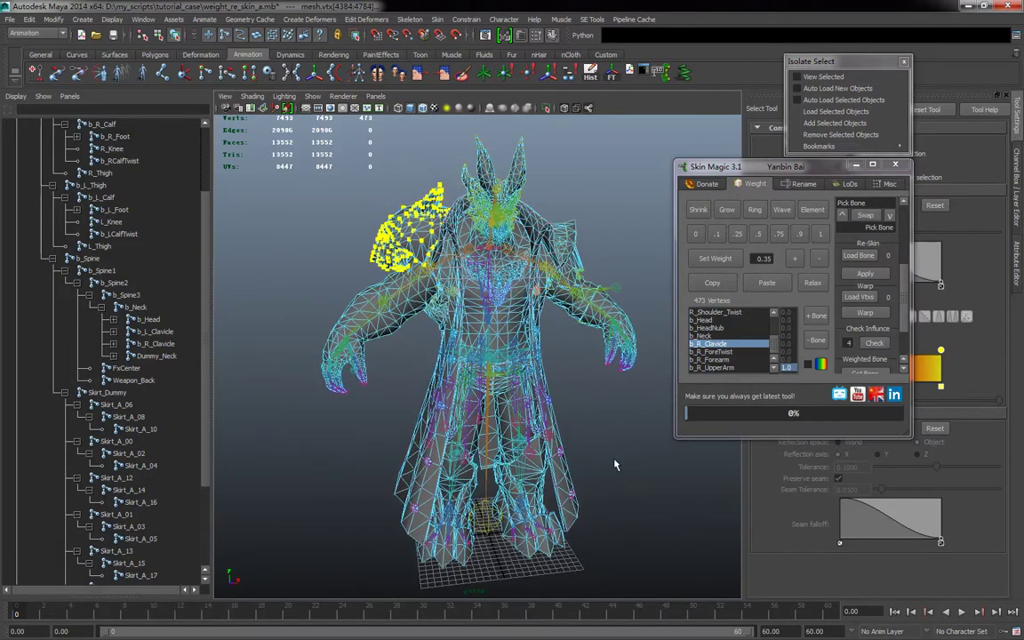
alt+right_drag(552, 412, 562, 457)
alt+drag(563, 456, 554, 449)
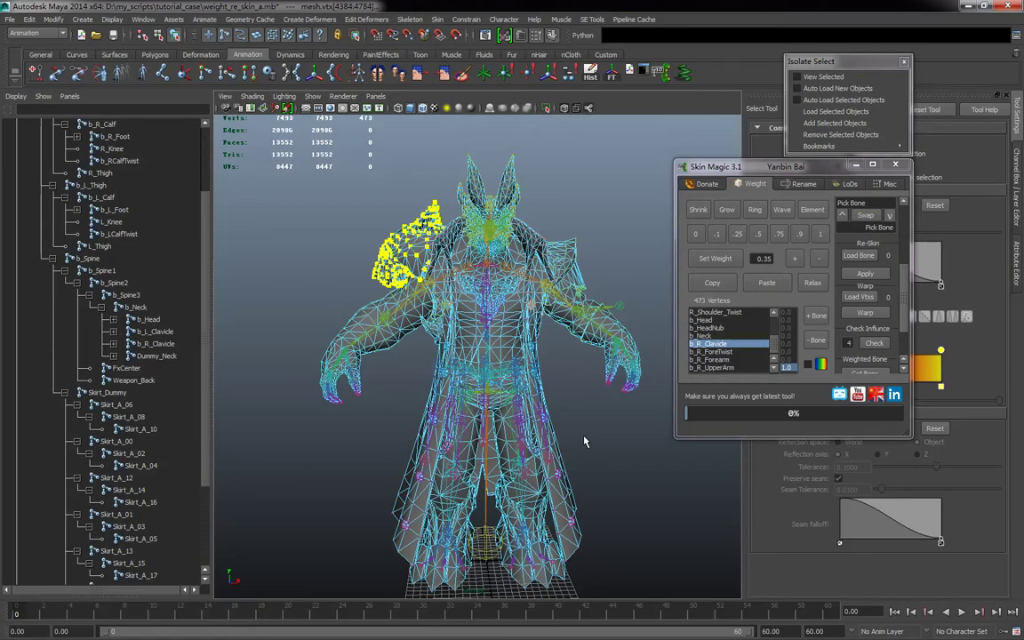
Step: Scrub the animation to frame 29, move the Skin Magic window aside, and replay the motion to check the whole character's deformation
drag(25, 616, 415, 588)
drag(782, 169, 746, 187)
alt+right_drag(563, 503, 316, 602)
alt+middle_drag(316, 602, 320, 570)
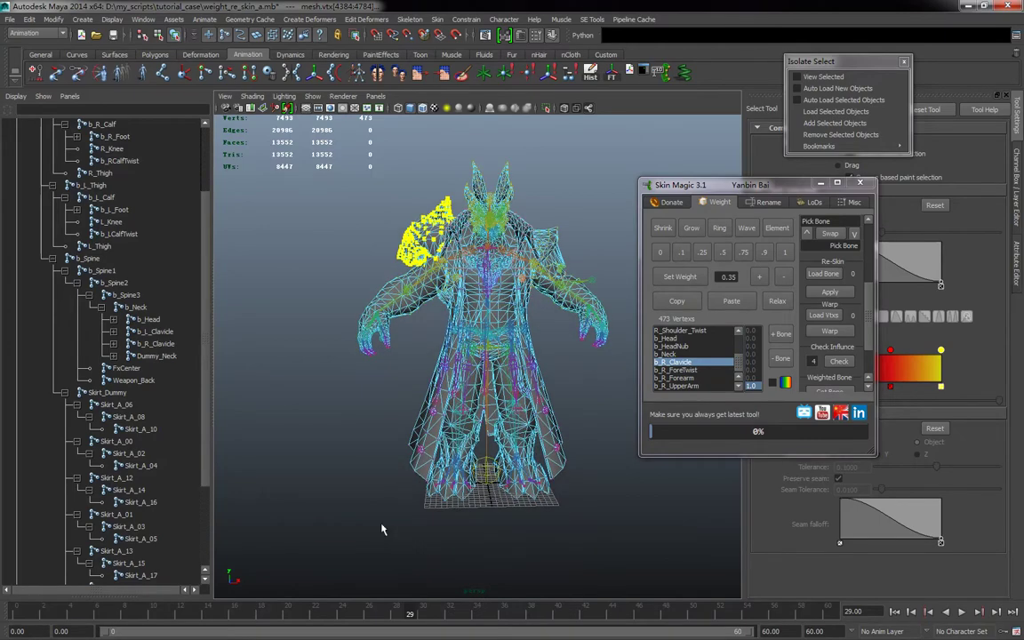
drag(352, 622, 311, 602)
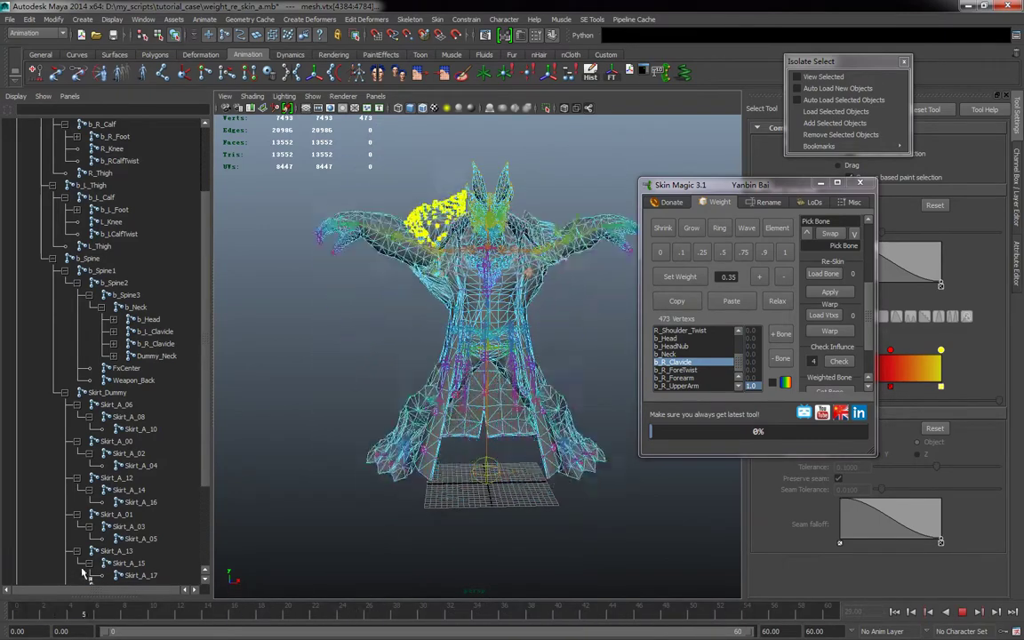
mouse_move(423, 384)
alt+mouse_down()
mouse_move(437, 395)
mouse_move(608, 398)
mouse_move(420, 403)
alt+mouse_up()
alt+right_drag(420, 402, 480, 415)
alt+middle_drag(480, 415, 457, 457)
alt+right_drag(456, 457, 555, 456)
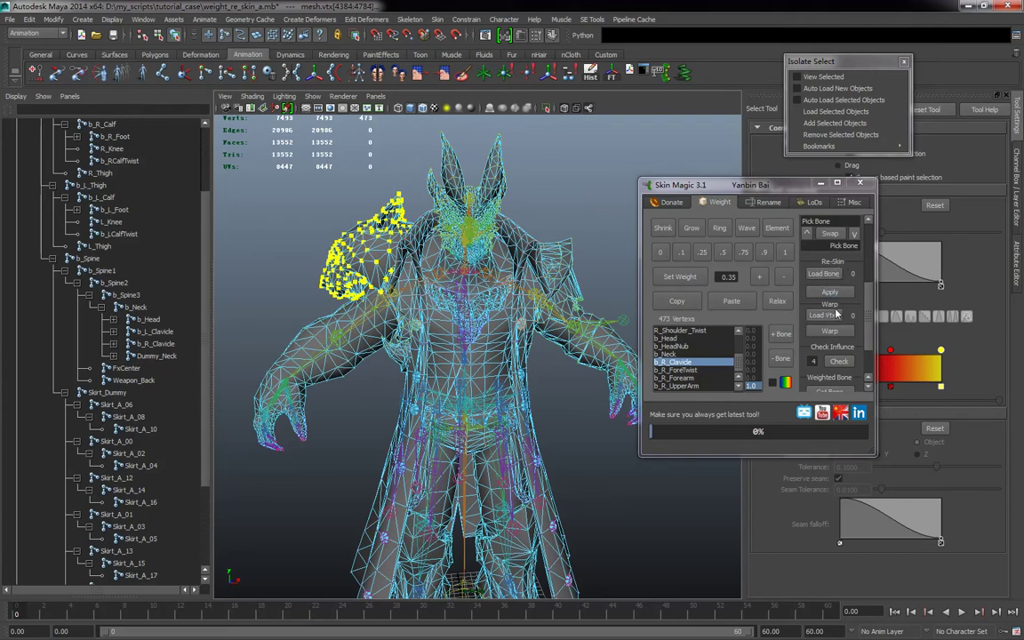
Step: Bring the Check Influence, Weighted Bone and Weight Data tools into view and examine the character's torso and legs
drag(872, 320, 871, 355)
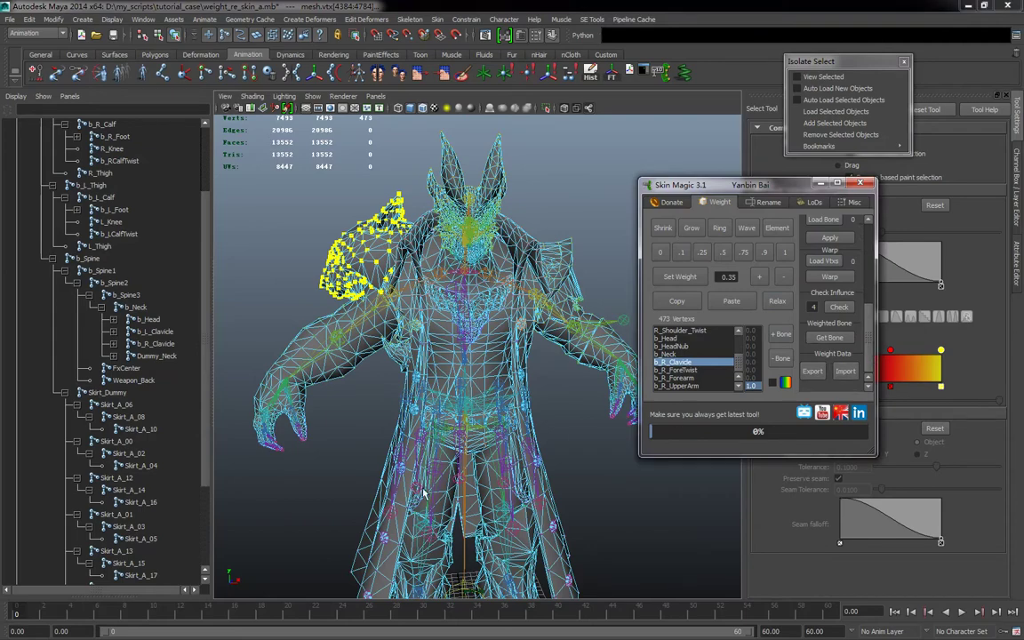
alt+right_drag(423, 487, 477, 461)
alt+middle_drag(477, 460, 502, 349)
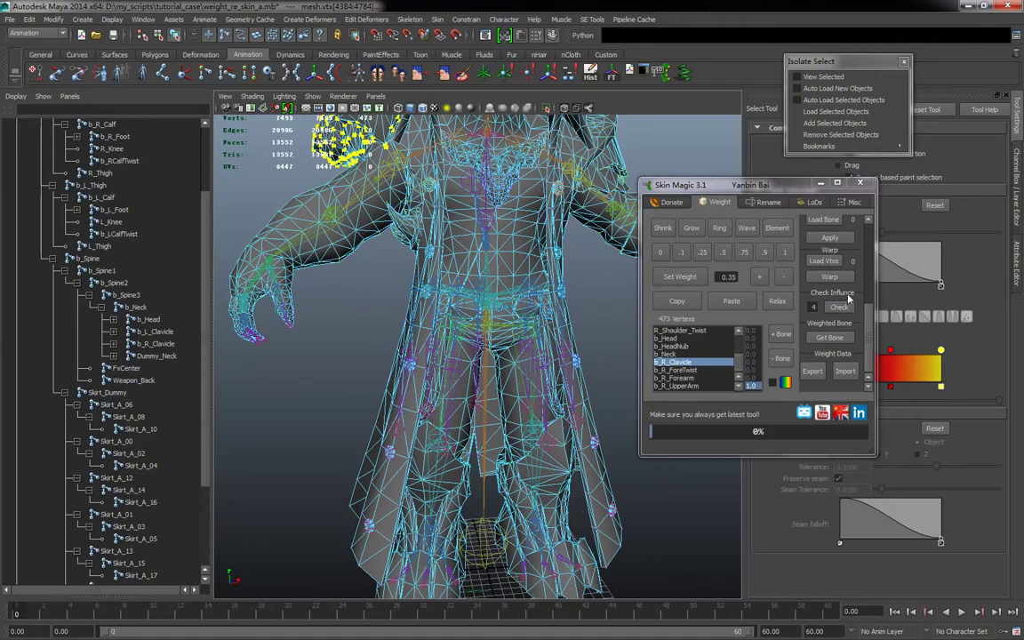
alt+right_drag(515, 380, 448, 320)
alt+middle_drag(448, 320, 448, 393)
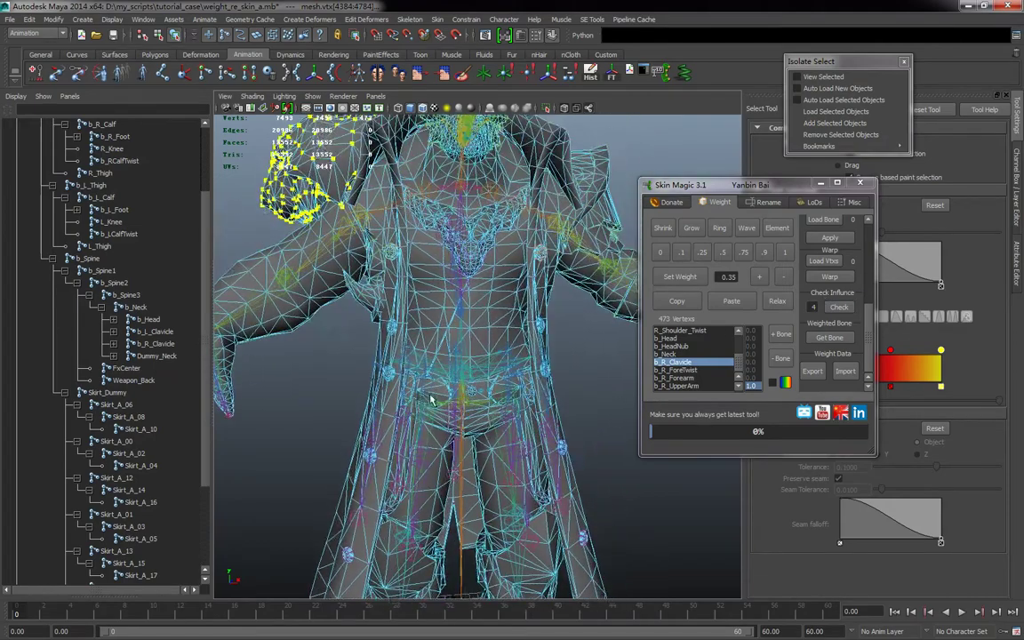
alt+right_drag(448, 393, 331, 377)
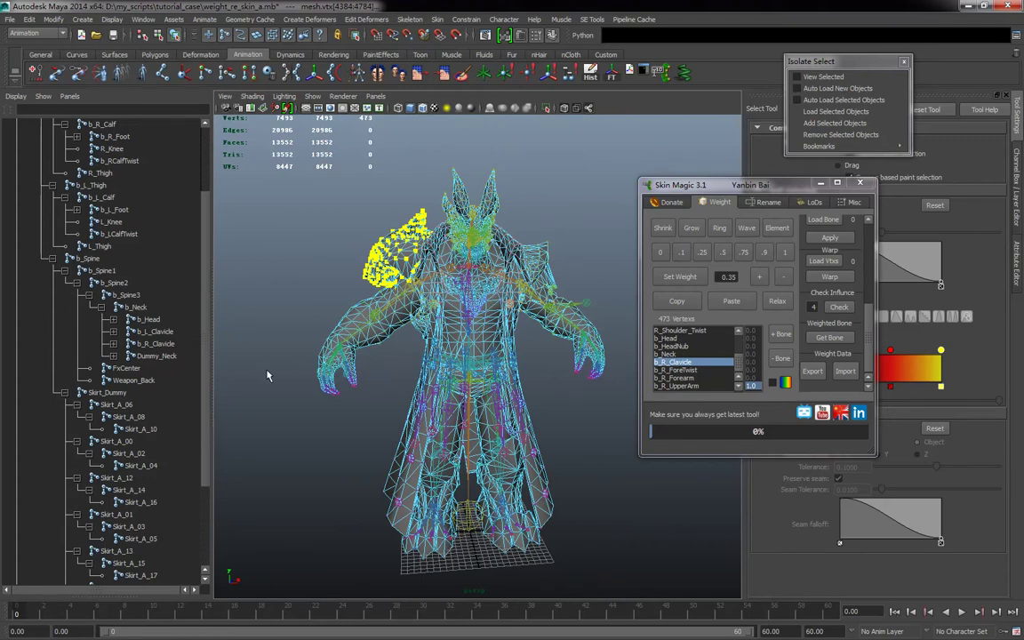
alt+right_drag(436, 398, 535, 420)
alt+drag(535, 421, 514, 427)
alt+middle_drag(514, 428, 500, 360)
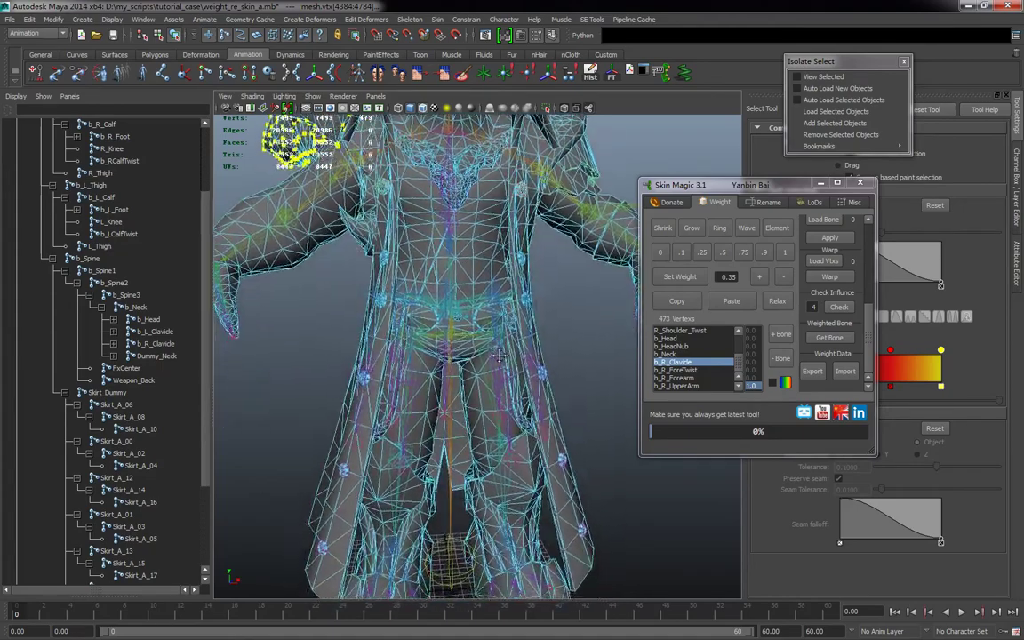
alt+right_drag(501, 360, 476, 323)
Step: Select one vertex on the left side of the belly, add the b_L_Foot bone to its influences, and set that weight to 0.1
click(472, 277)
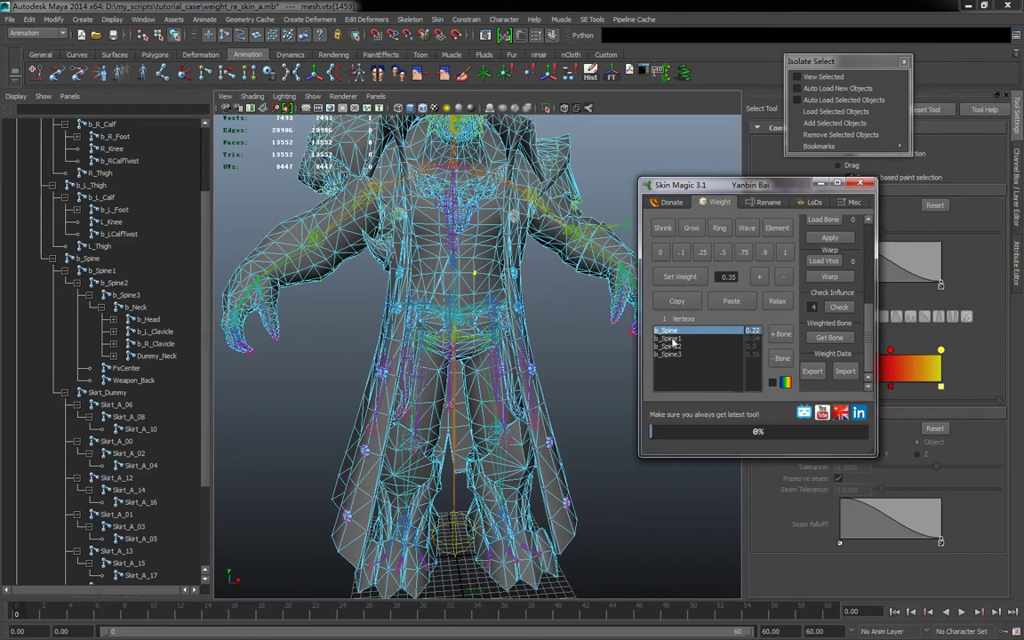
click(781, 333)
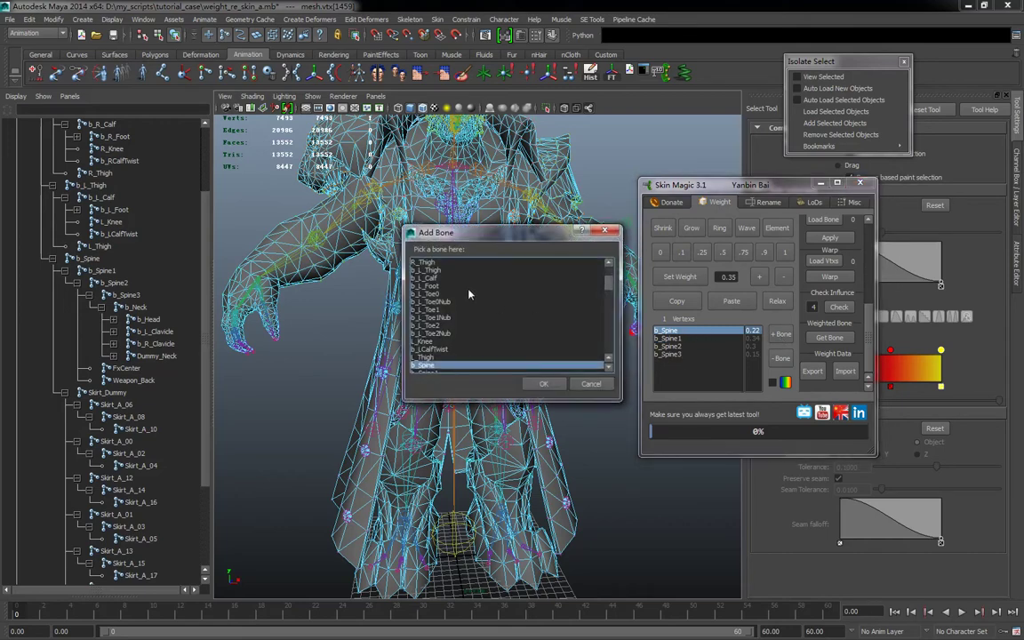
click(543, 383)
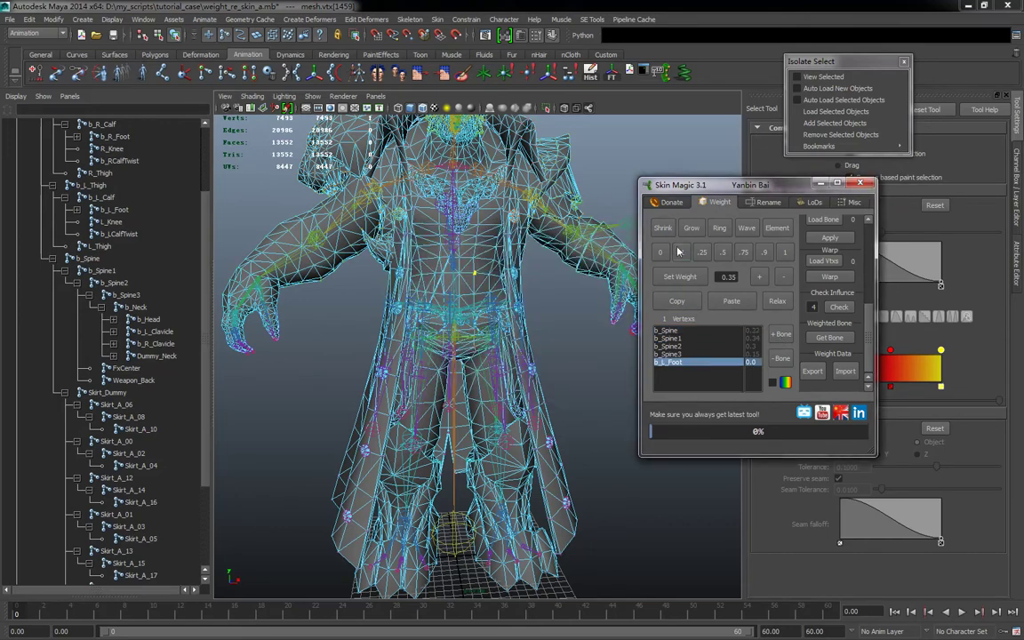
click(681, 253)
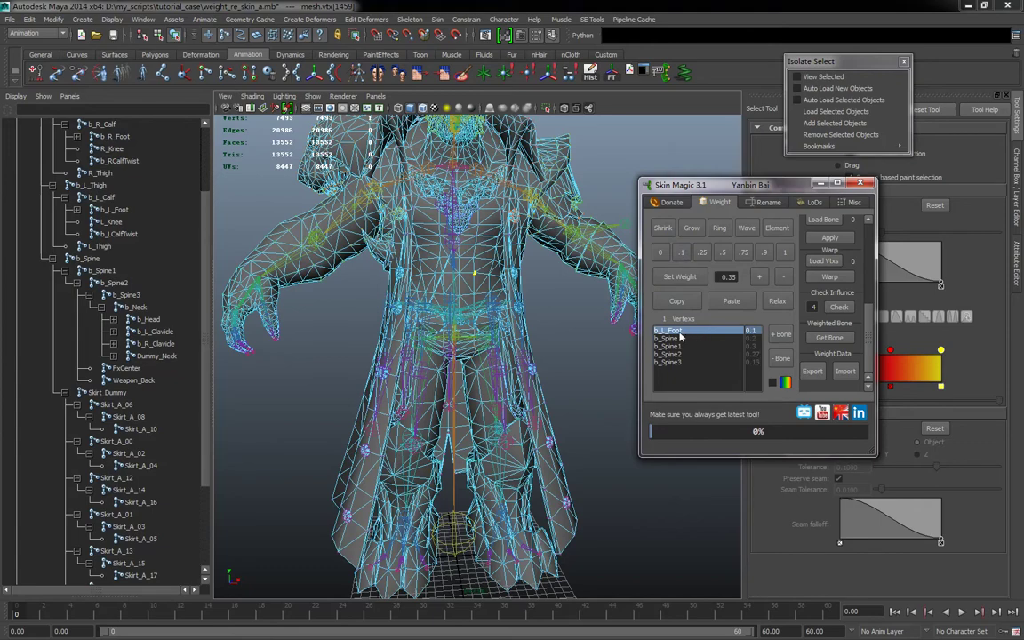
Step: Select one vertex below the character's right armpit, add the b_R_Finger3 bone to its influences, and set that weight to 0.1
alt+right_drag(372, 332, 450, 340)
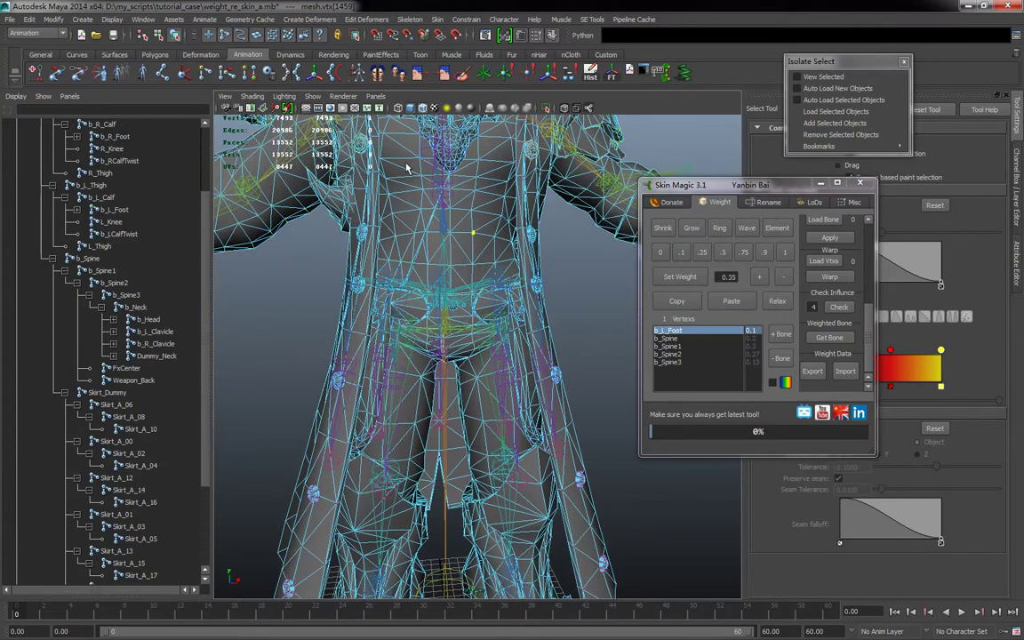
click(327, 197)
click(779, 334)
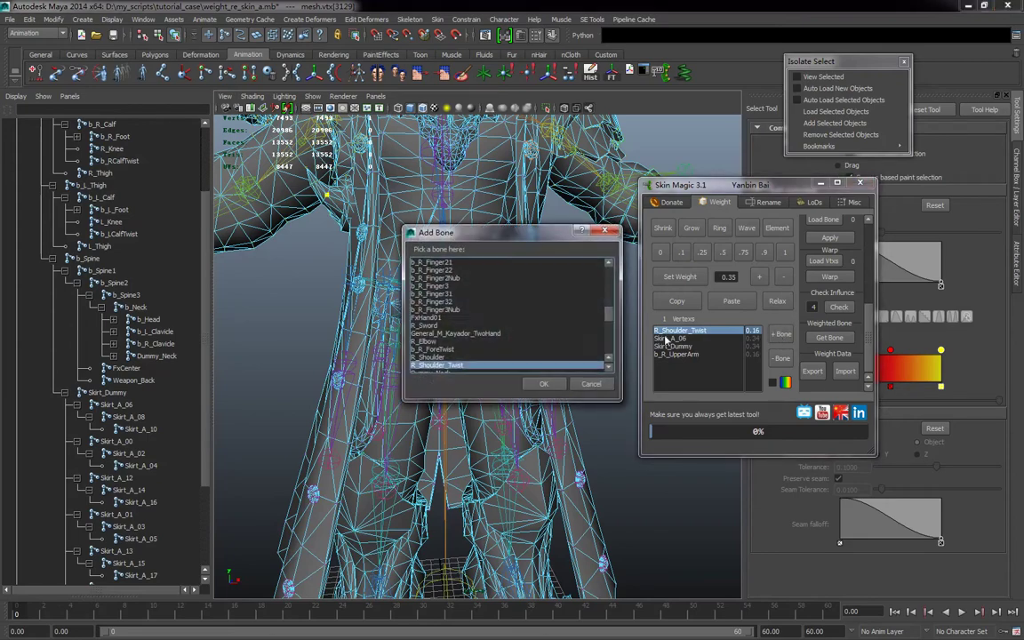
click(442, 287)
click(542, 385)
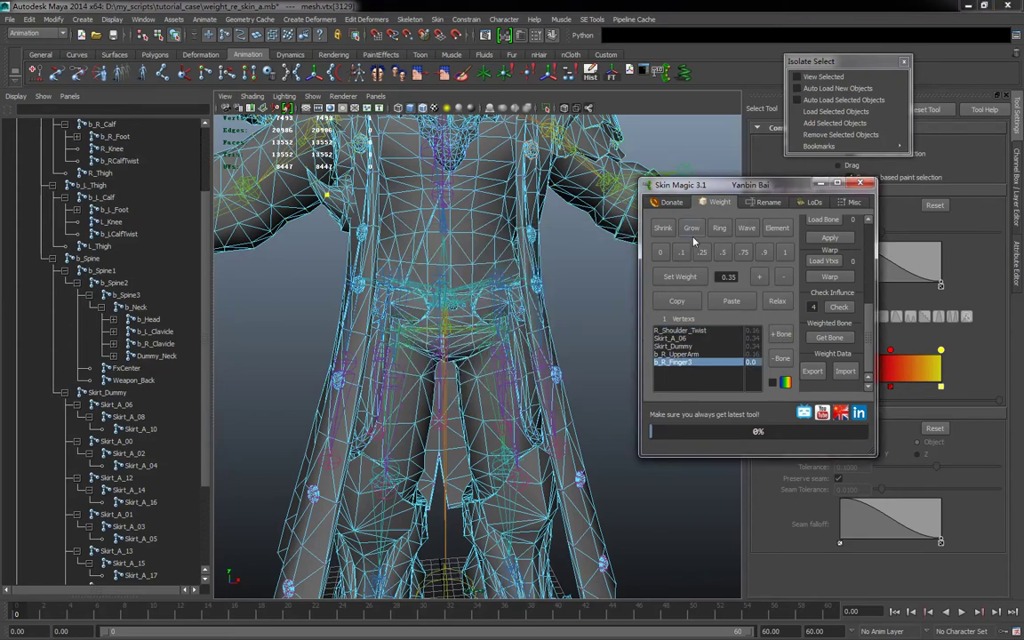
Step: Select all vertices of the character mesh and run Check Influence on them with a limit of 4
alt+right_drag(457, 382, 359, 359)
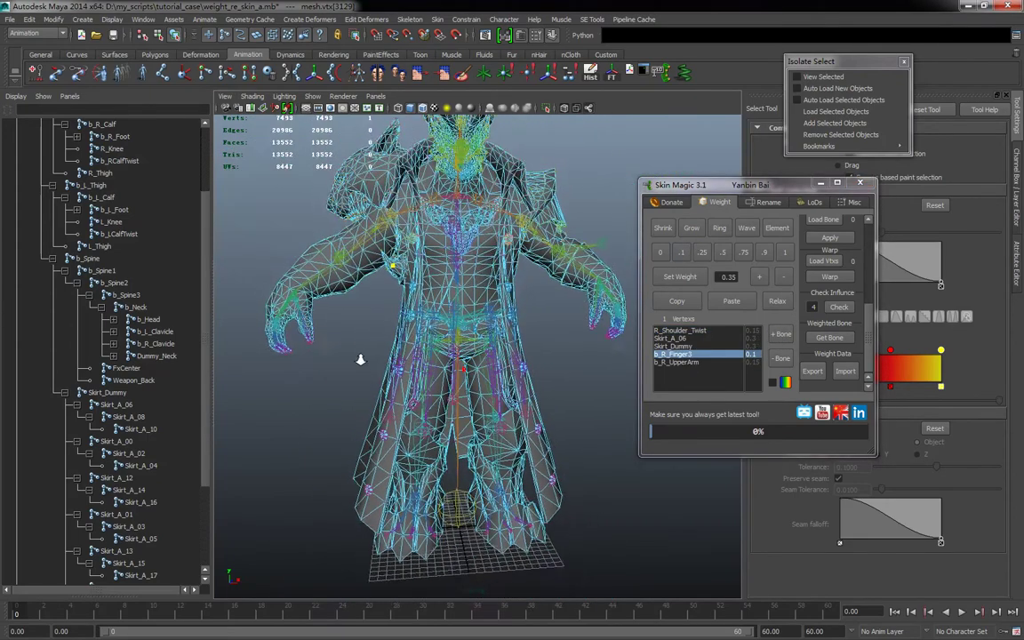
alt+right_drag(574, 340, 427, 334)
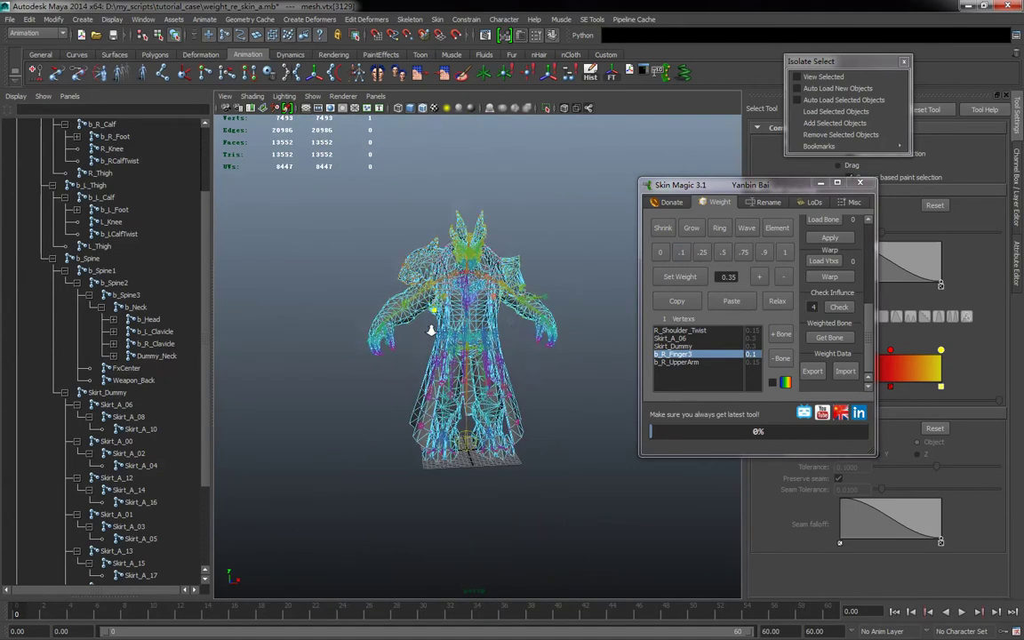
click(401, 427)
alt+drag(349, 274, 382, 284)
alt+right_drag(382, 284, 458, 315)
alt+middle_drag(458, 315, 433, 357)
drag(282, 147, 614, 590)
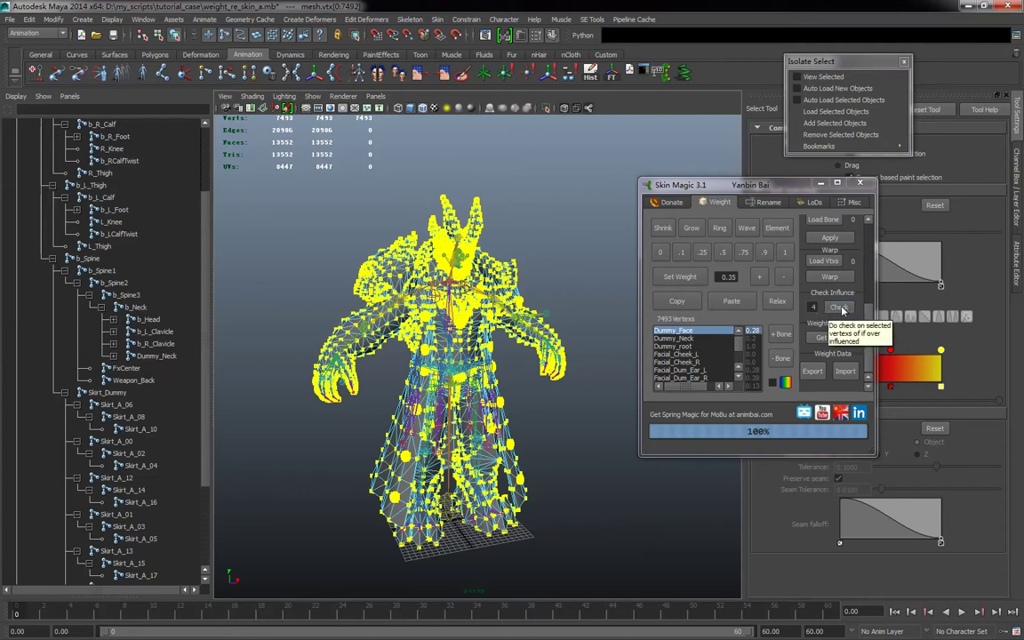
click(839, 308)
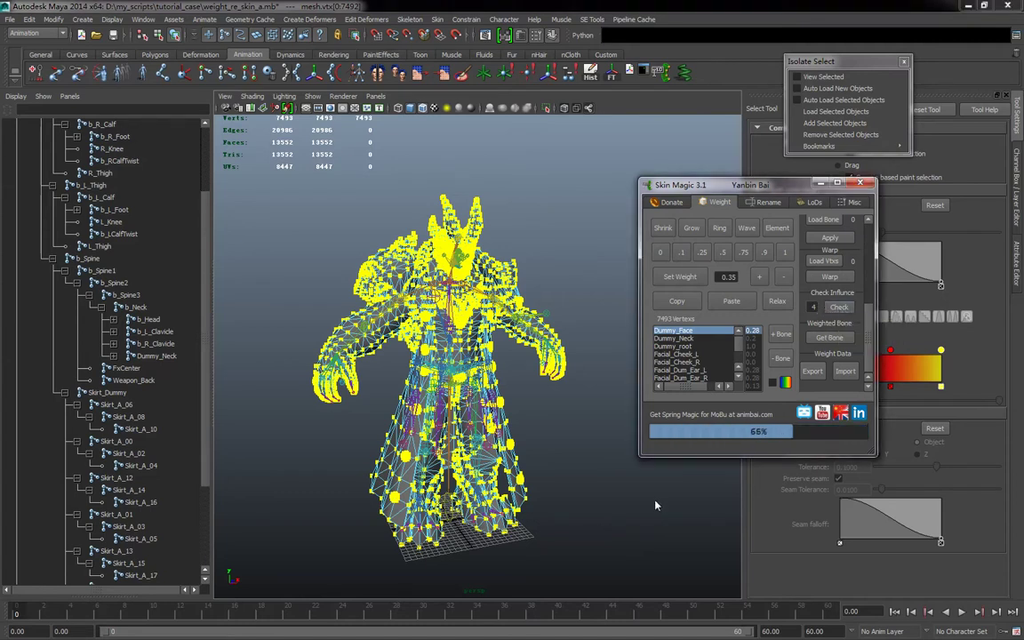
Step: Display the character in wireframe and examine the over-influenced vertices selected by the check
mouse_move(499, 455)
alt+right_down()
mouse_move(557, 445)
mouse_move(584, 457)
alt+right_up()
key(4)
key(4)
alt+drag(425, 343, 476, 376)
alt+right_drag(476, 376, 382, 373)
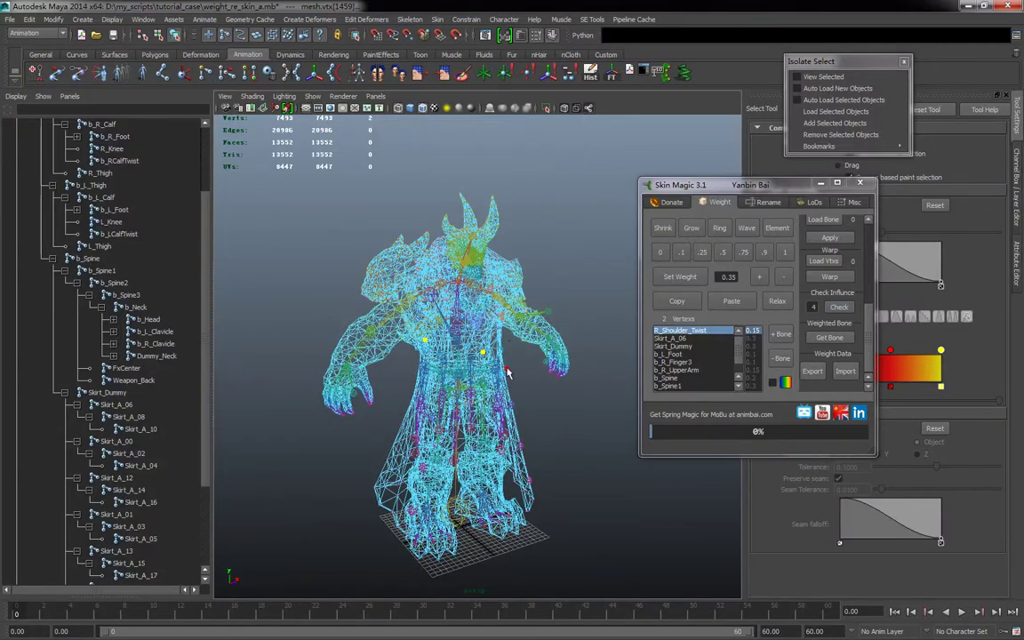
scroll(430, 353, up, 3)
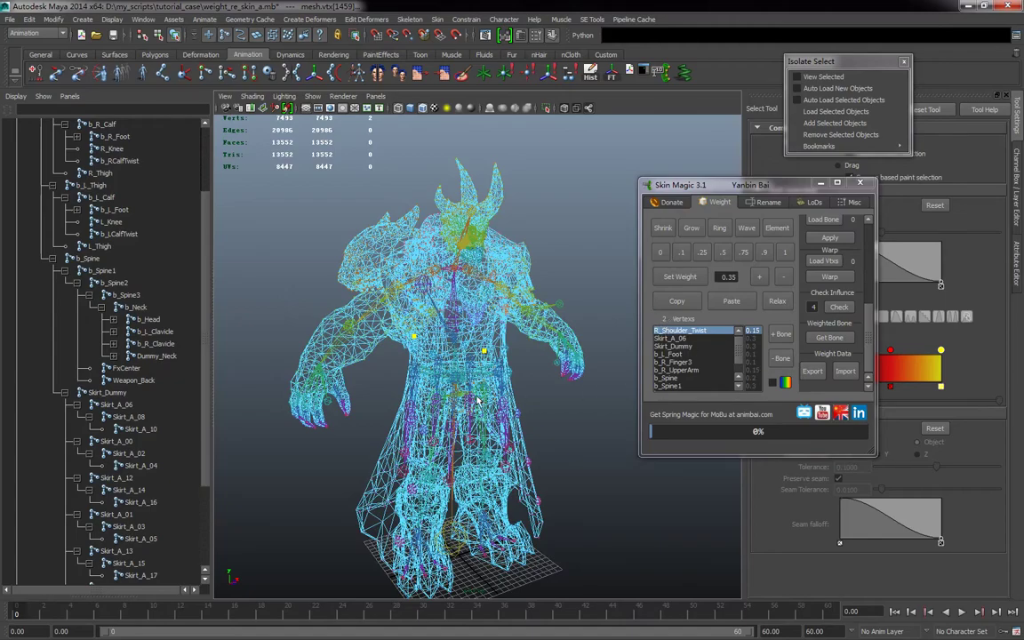
alt+right_drag(477, 400, 534, 411)
alt+drag(534, 410, 510, 390)
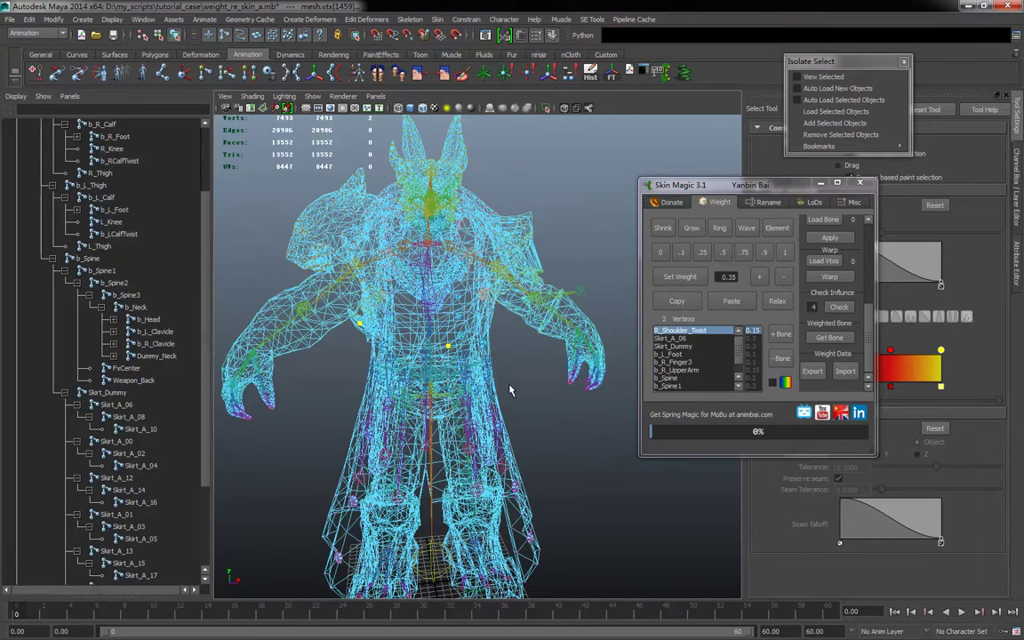
Step: Restore shaded display, return the mesh to object mode with nothing selected, and bring Skin Magic's Normalize and Mirror Weight tools back into view
key(5)
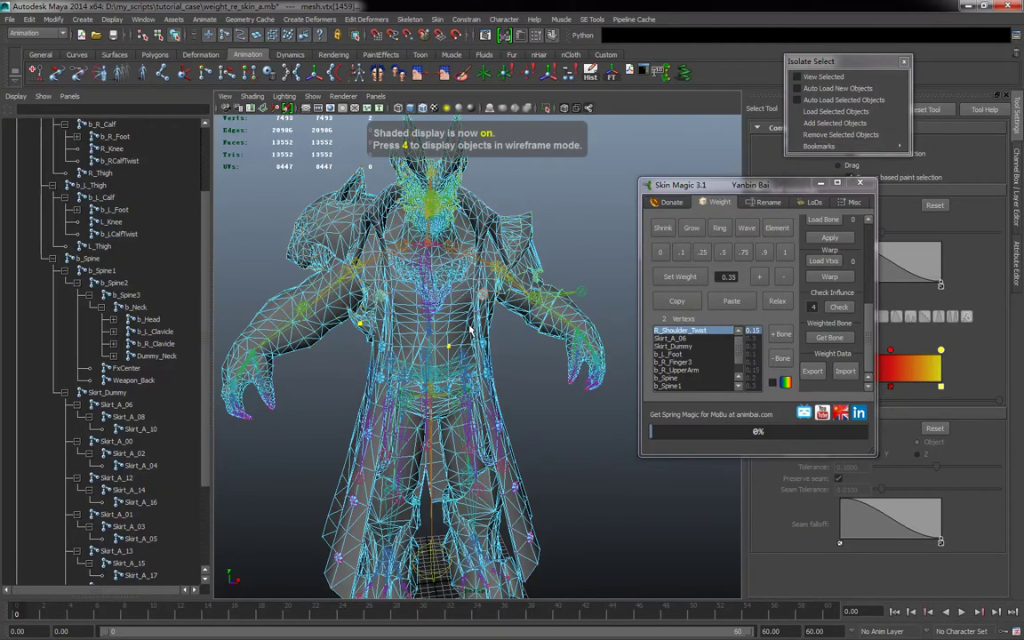
right_drag(470, 329, 508, 312)
click(523, 372)
alt+right_drag(523, 371, 500, 371)
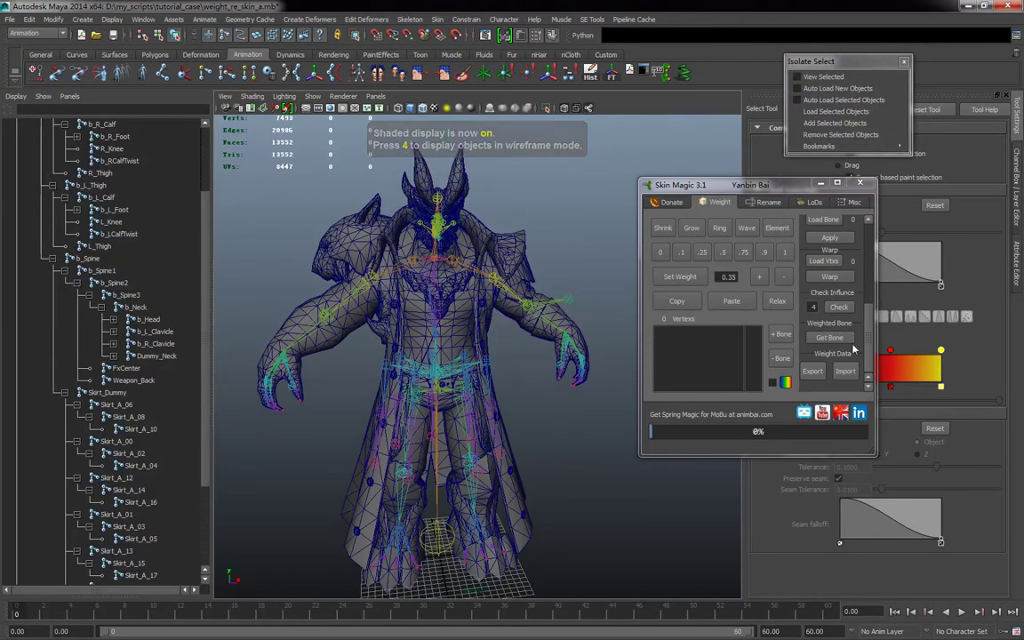
scroll(843, 355, down, 3)
scroll(833, 362, up, 2)
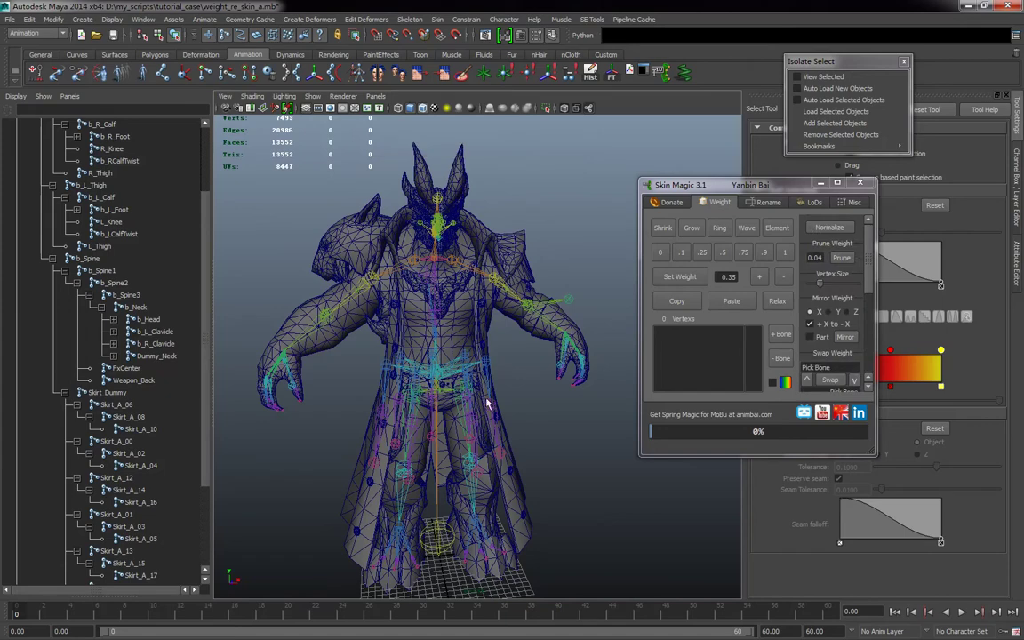
alt+middle_drag(495, 383, 519, 362)
alt+right_drag(519, 362, 532, 372)
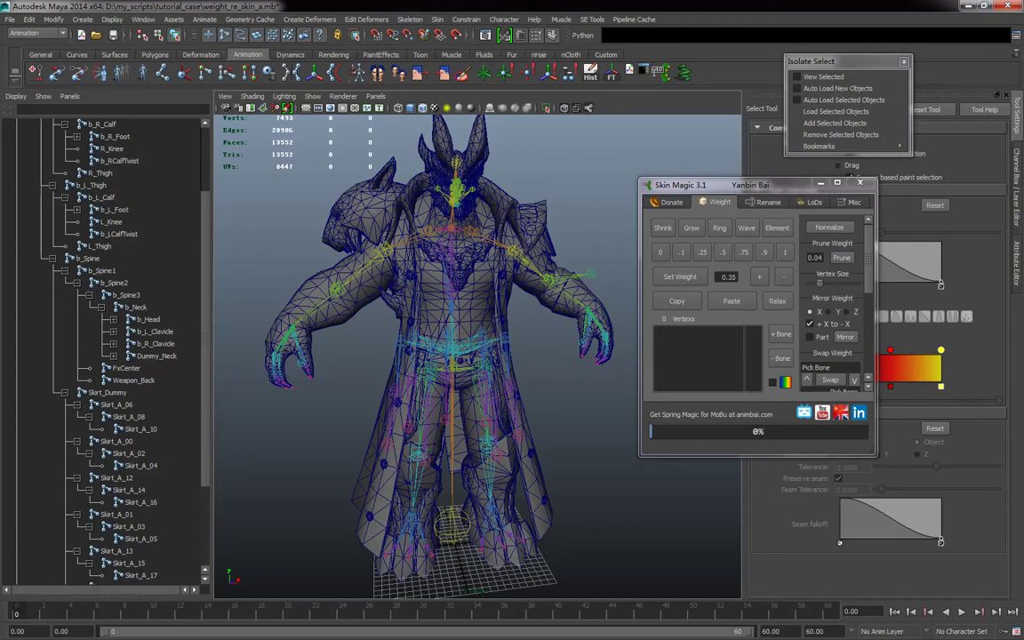
Step: Switch to the browser, view the English version of animbai.com and its Spring Magic post, and return to Maya
key(alt+Tab)
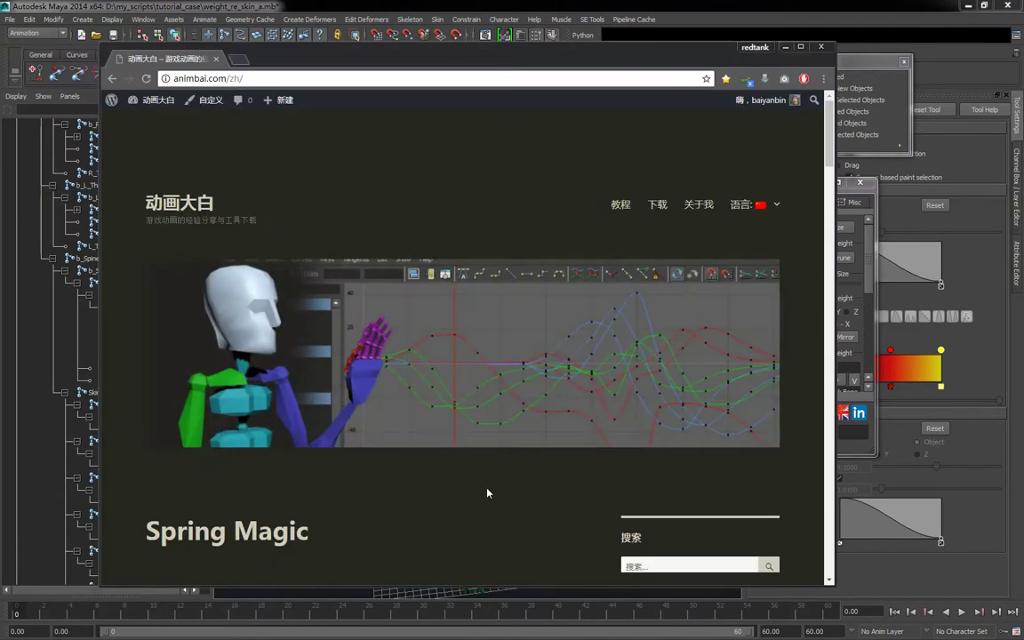
click(727, 232)
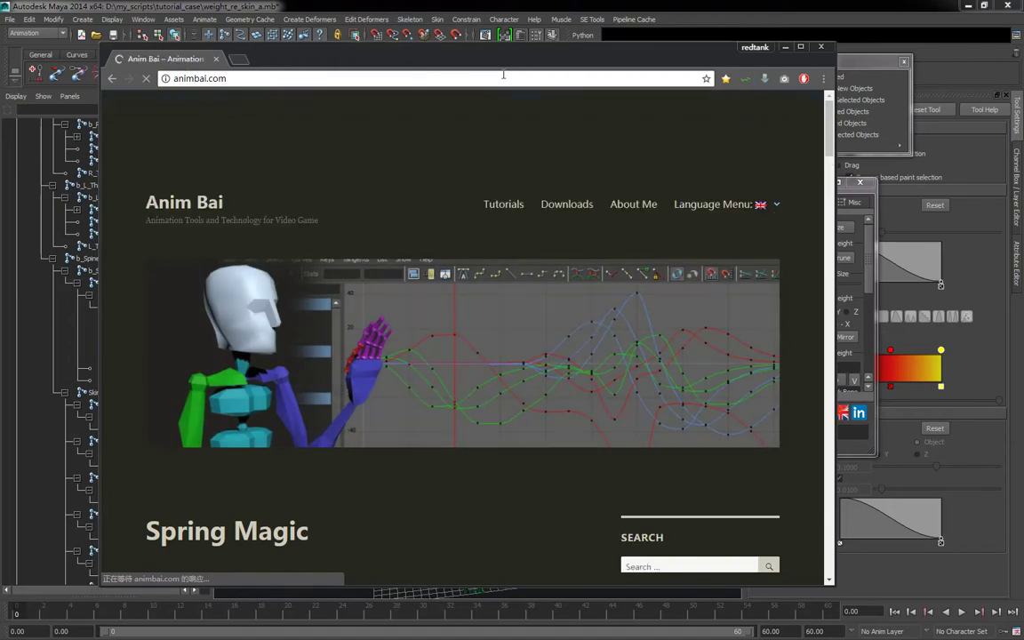
scroll(551, 475, down, 3)
scroll(553, 469, down, 2)
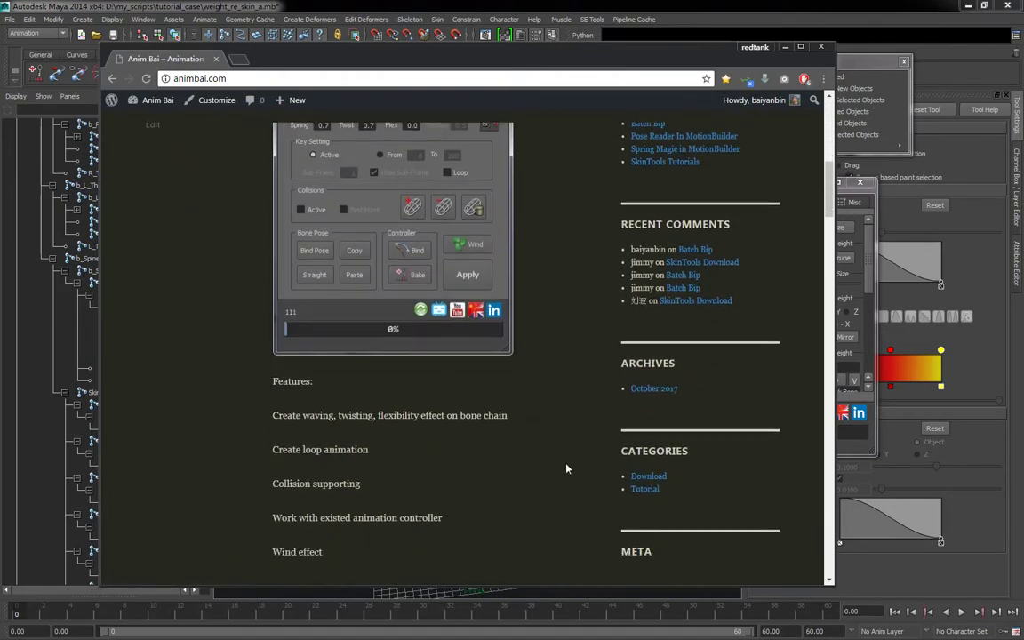
scroll(560, 462, up, 5)
mouse_move(151, 99)
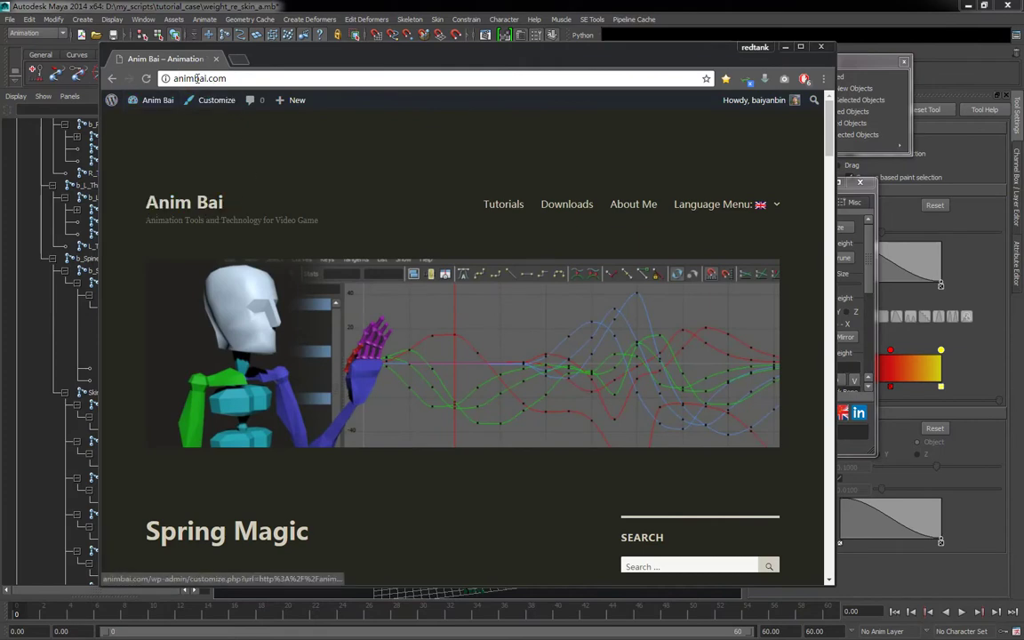
click(786, 46)
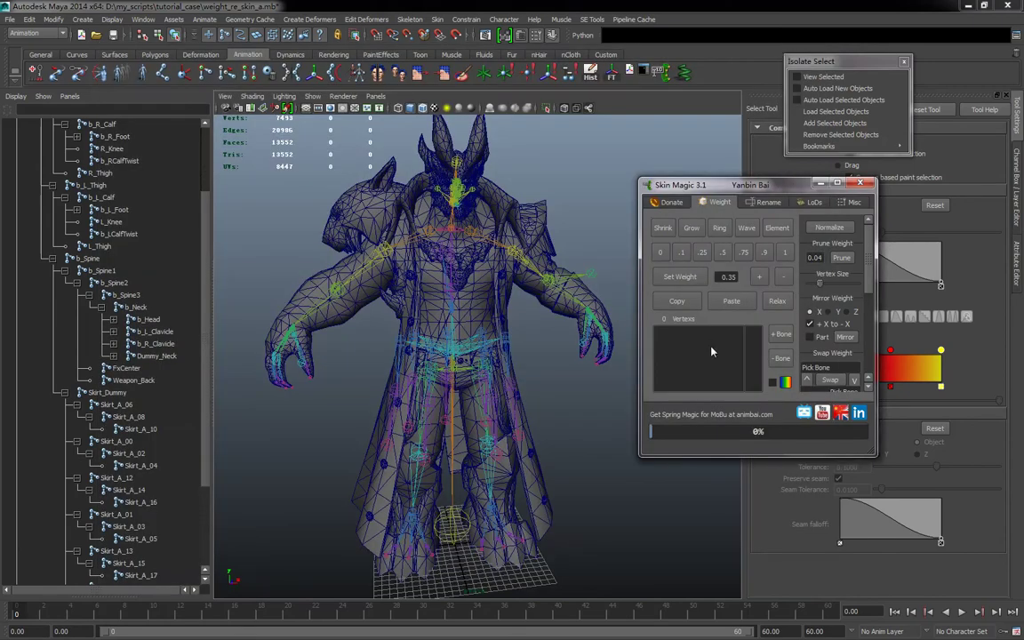